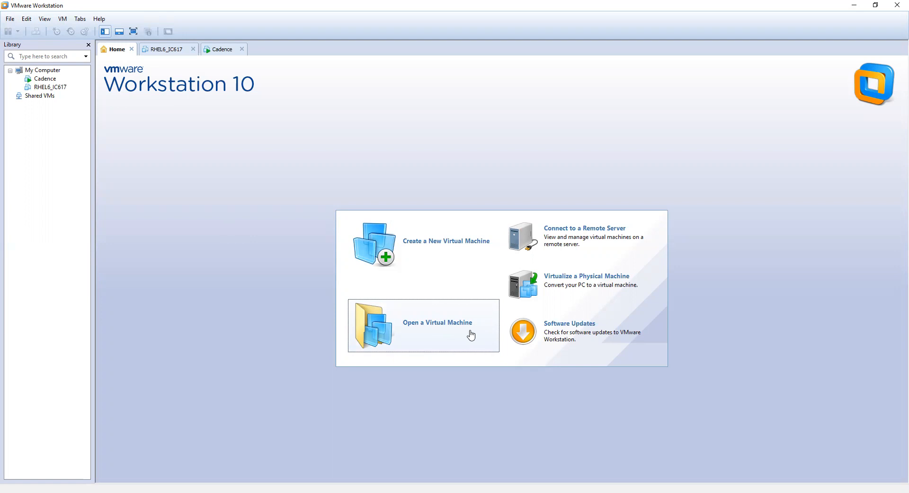
# Browse for the virtual machine file Cadence.vmx in E:\Cadence_final\Cadence, and leave the file dialog without opening it
pyautogui.click(438, 337)
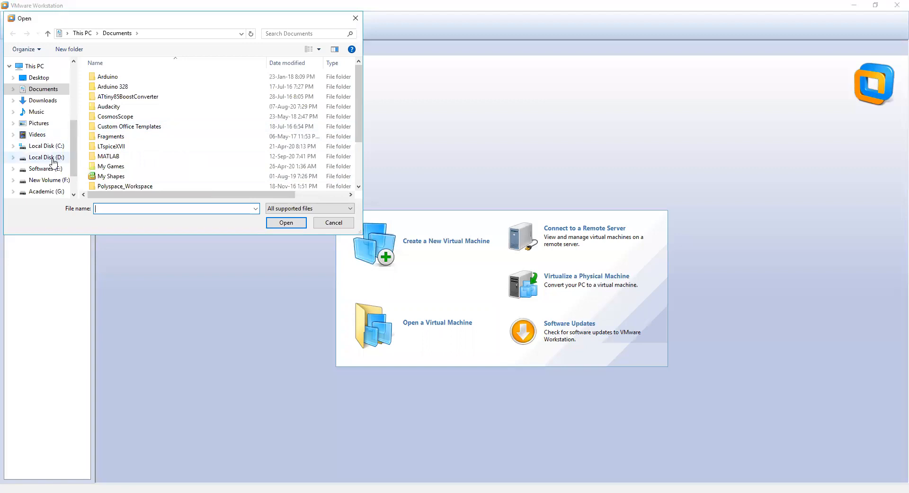
pyautogui.click(43, 171)
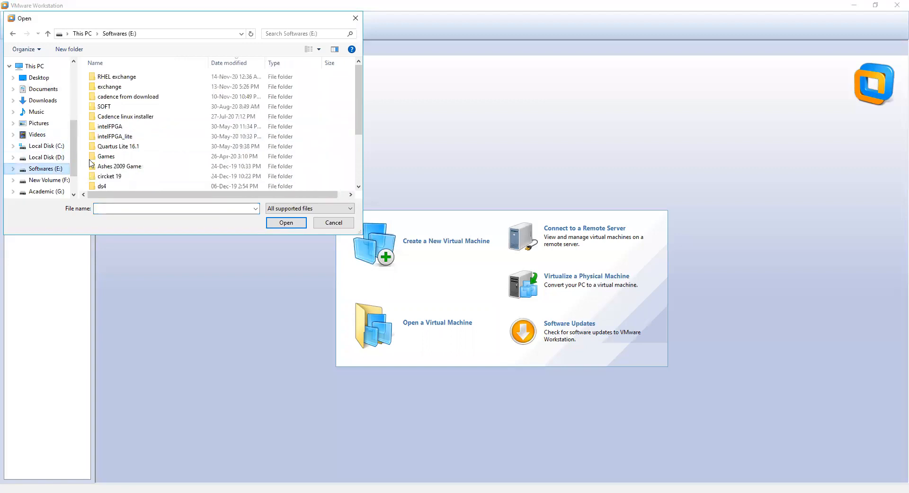
pyautogui.doubleClick(134, 96)
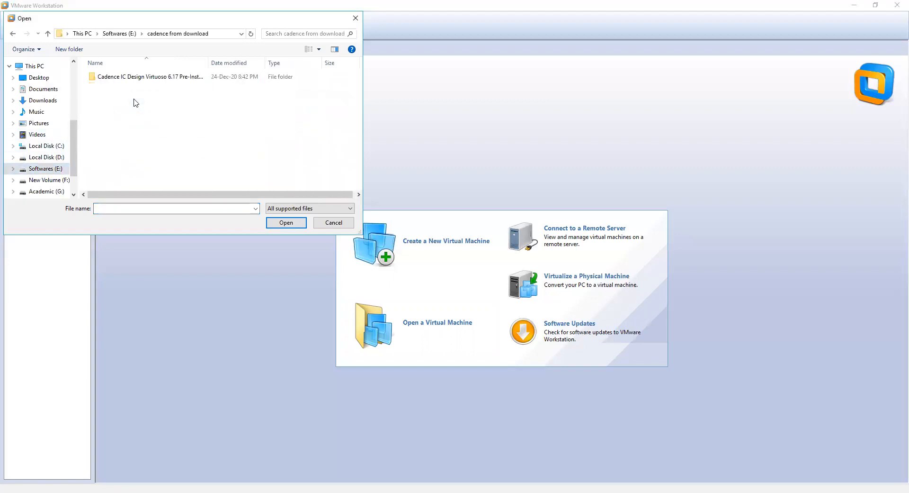
pyautogui.click(12, 34)
pyautogui.scroll(-3, 139, 124)
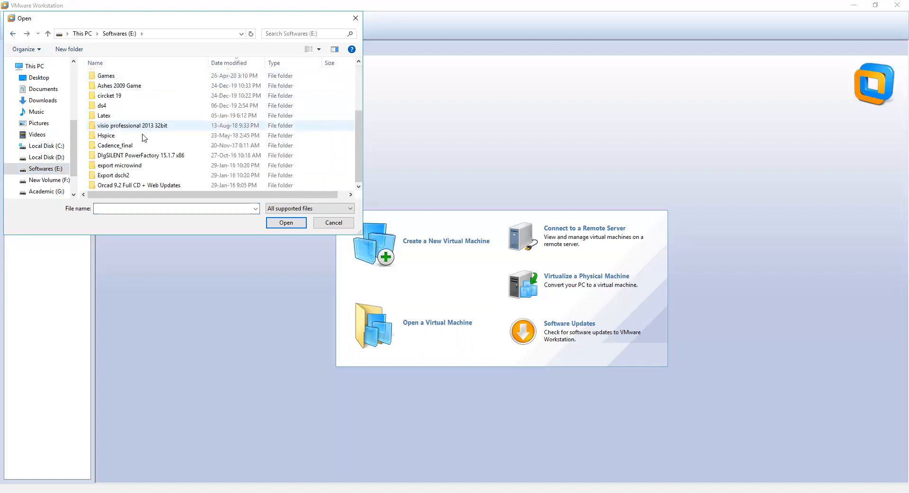
pyautogui.scroll(3, 118, 137)
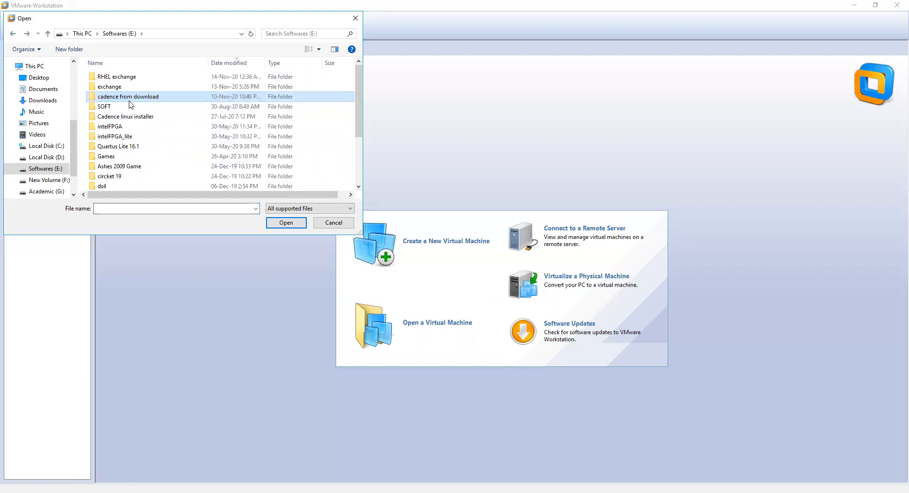
pyautogui.scroll(-3, 148, 144)
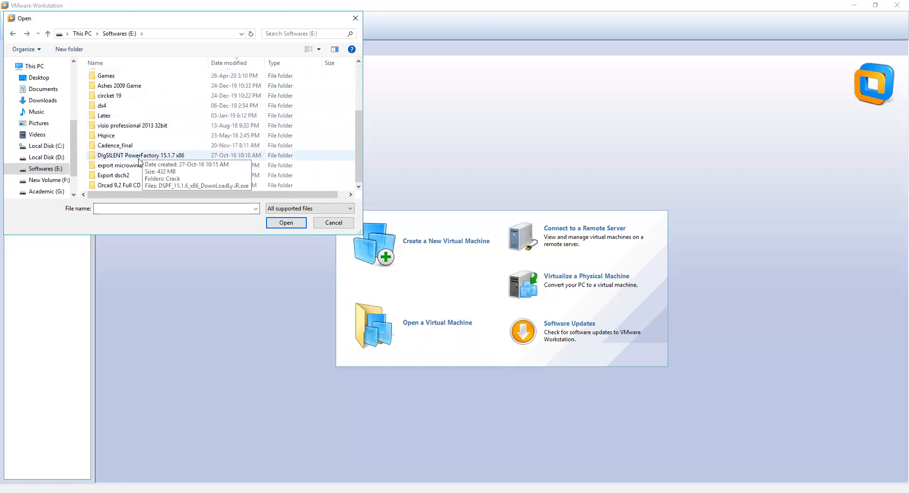
pyautogui.doubleClick(121, 146)
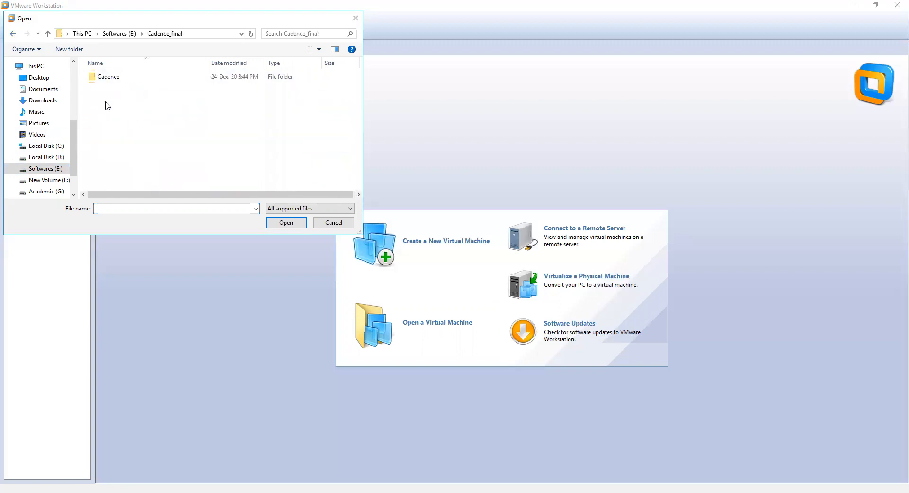
pyautogui.doubleClick(109, 77)
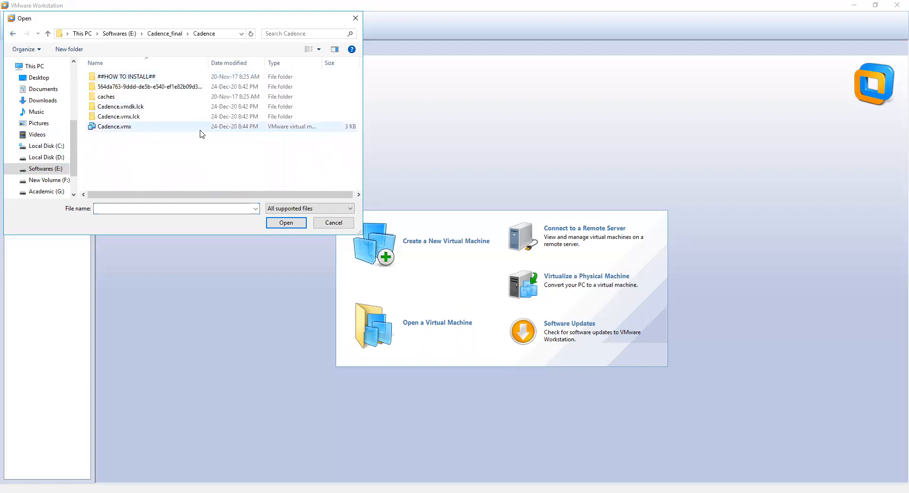
pyautogui.click(123, 129)
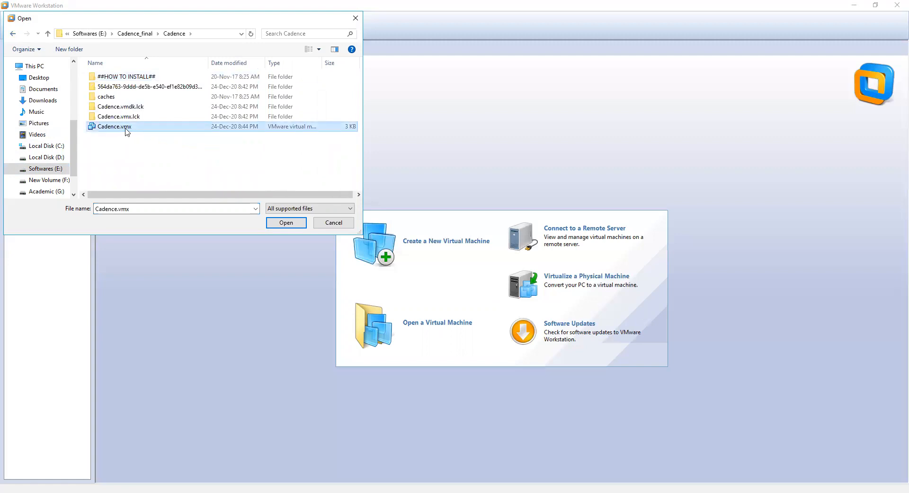
pyautogui.click(322, 223)
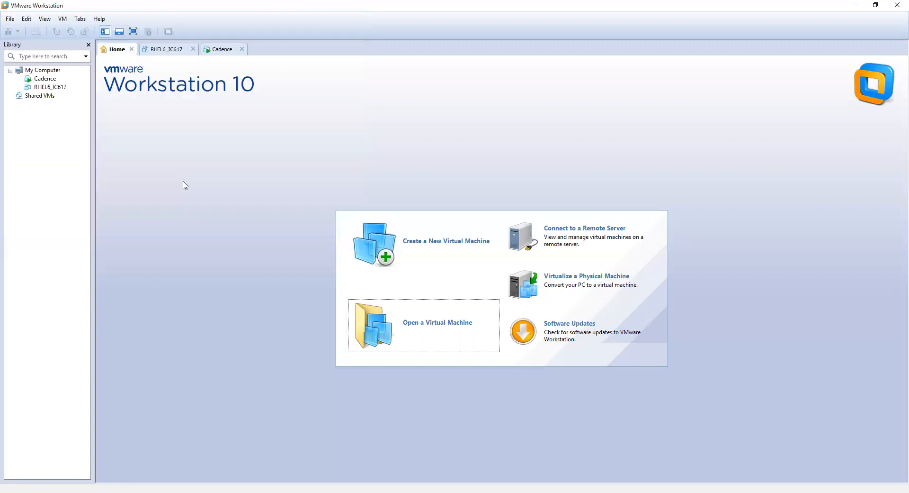
# Compare the RHEL6_IC617 and Cadence virtual machines, finishing on the running Cadence desktop
pyautogui.click(164, 52)
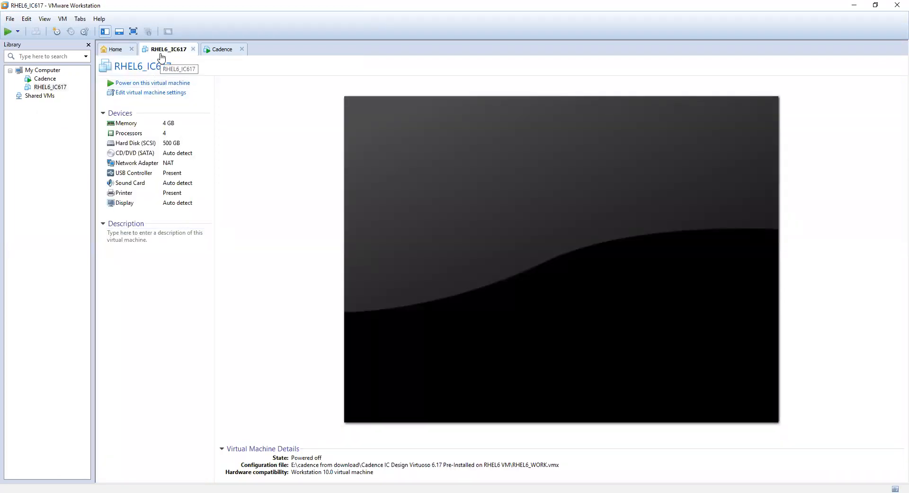
pyautogui.click(221, 53)
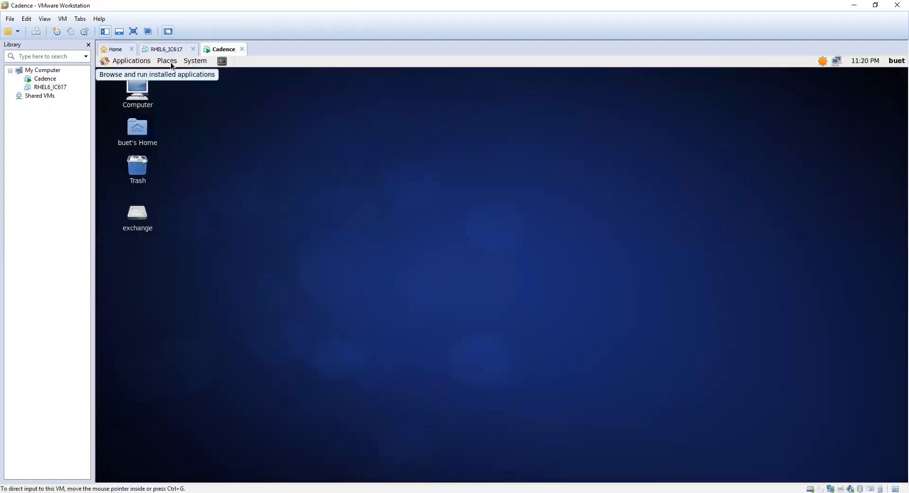
pyautogui.click(164, 49)
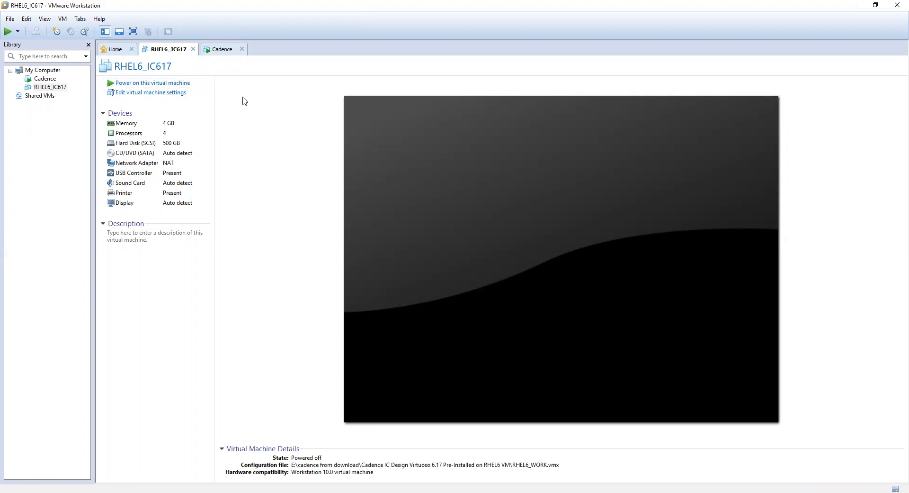
pyautogui.click(221, 52)
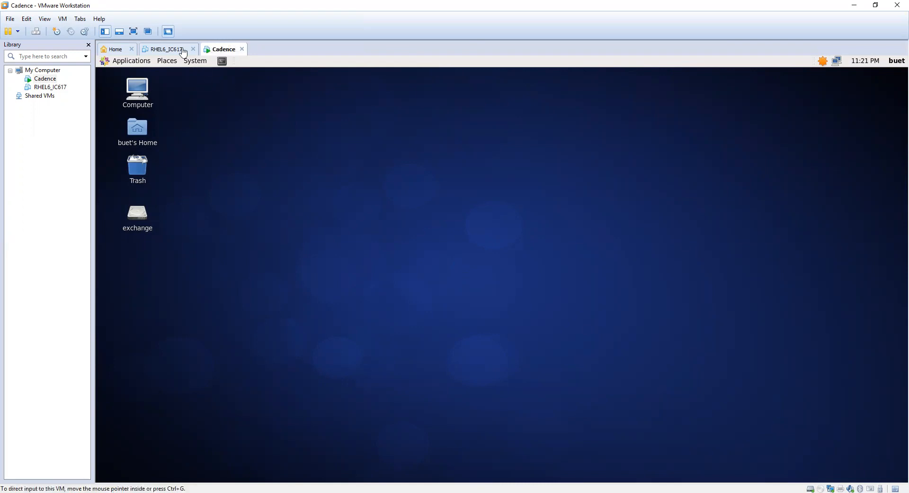
pyautogui.click(166, 51)
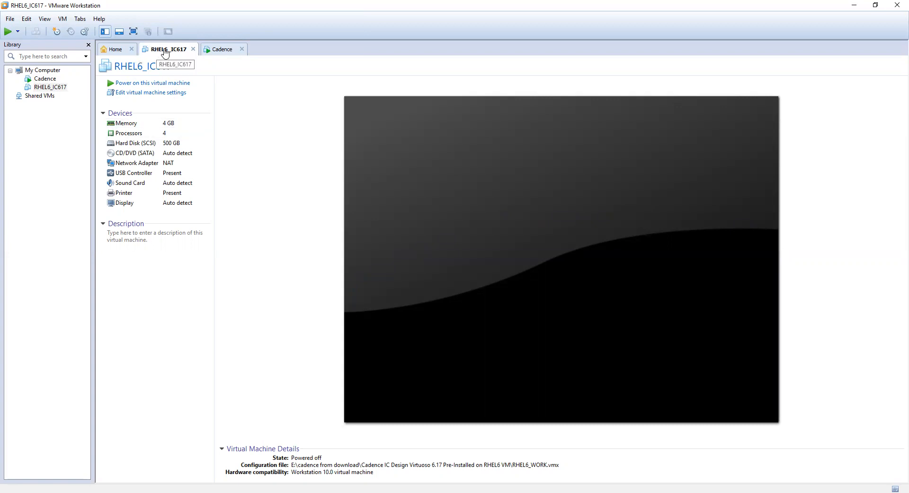
pyautogui.click(221, 50)
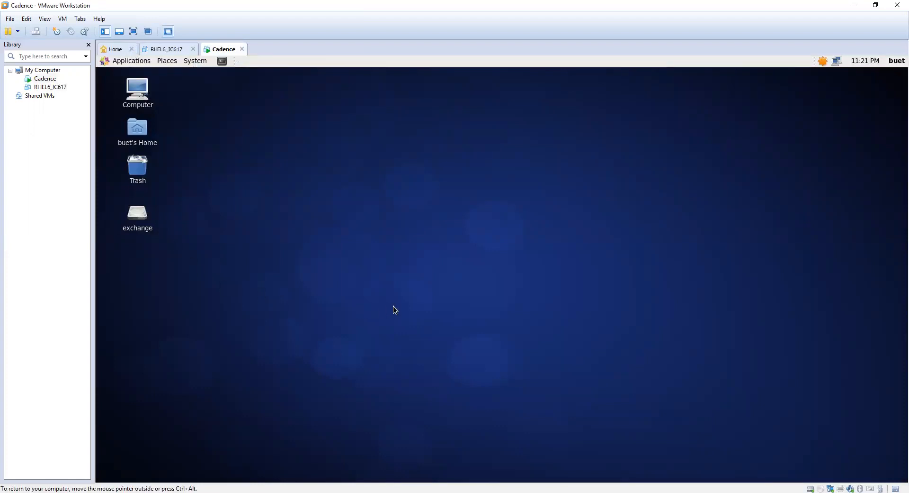
# Open one terminal in the Desktop folder and a second one in the home directory, and arrange them side by side
pyautogui.rightClick(391, 223)
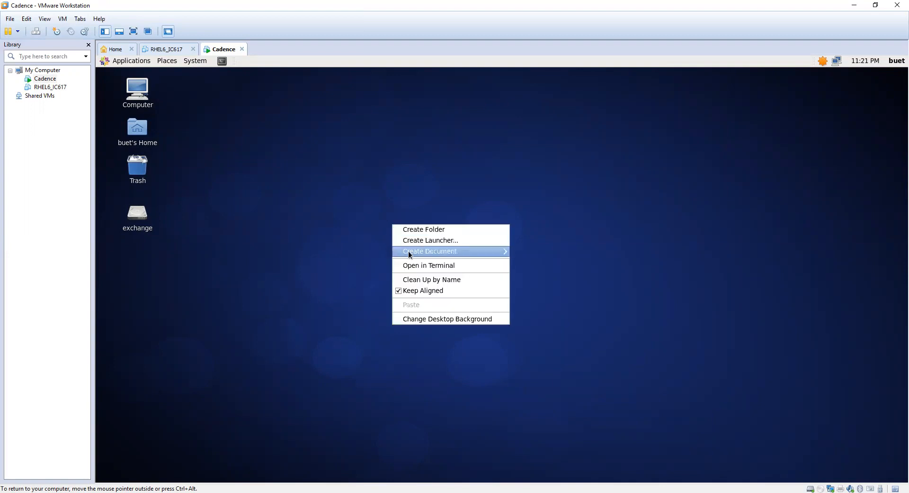
pyautogui.click(436, 269)
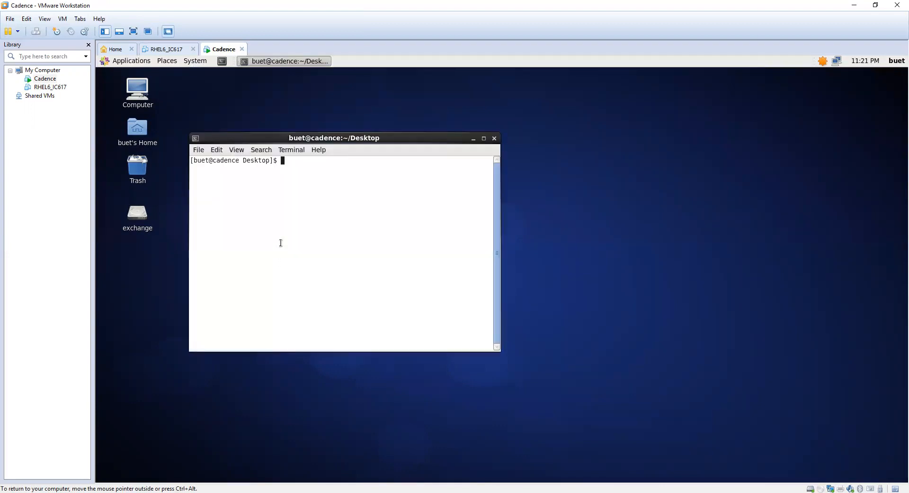
pyautogui.moveTo(354, 140); pyautogui.dragTo(704, 146)
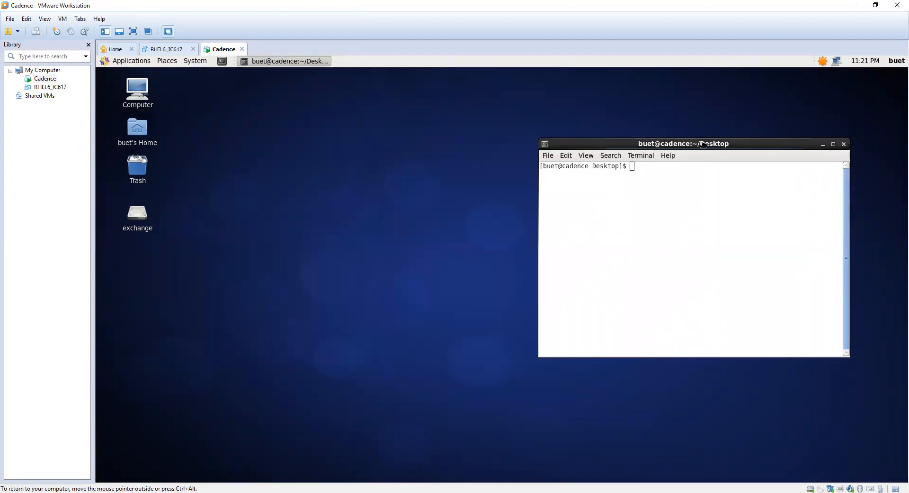
pyautogui.click(221, 62)
pyautogui.moveTo(296, 137); pyautogui.dragTo(296, 142)
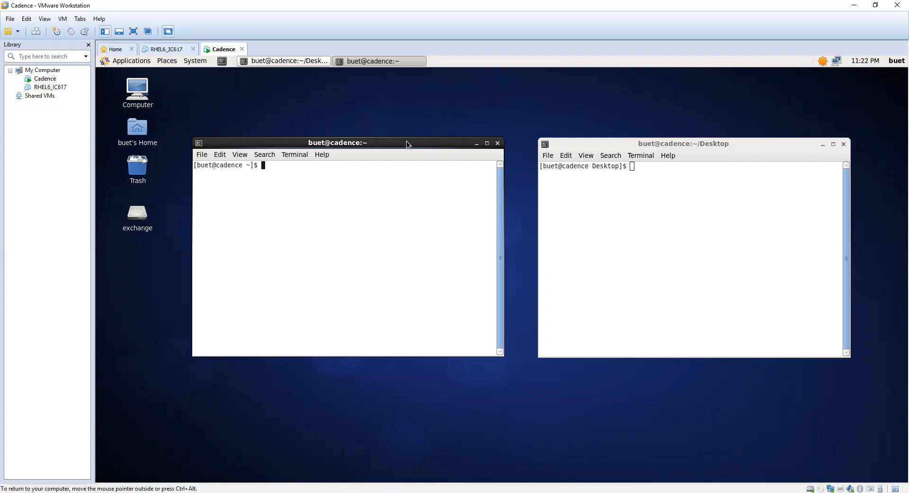
# Print the working directory of the Desktop terminal with pwd and examine the path
pyautogui.click(606, 143)
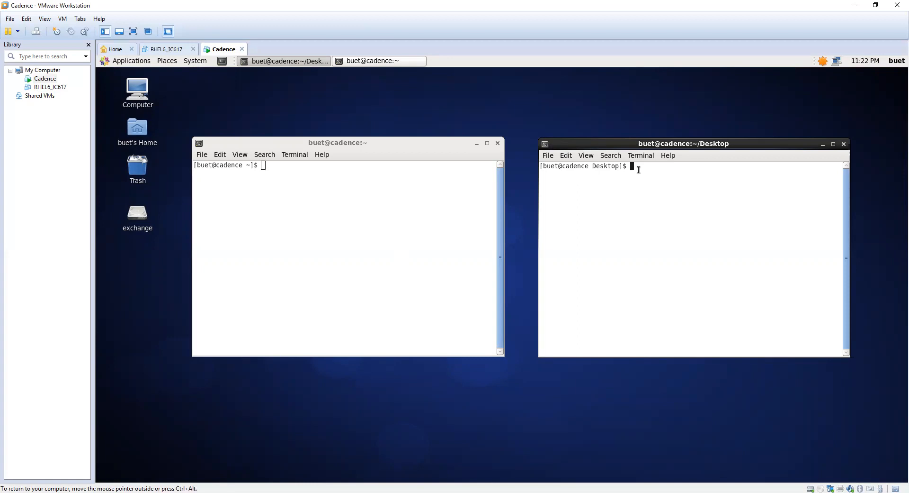
pyautogui.write('pwd')
pyautogui.press('Return')
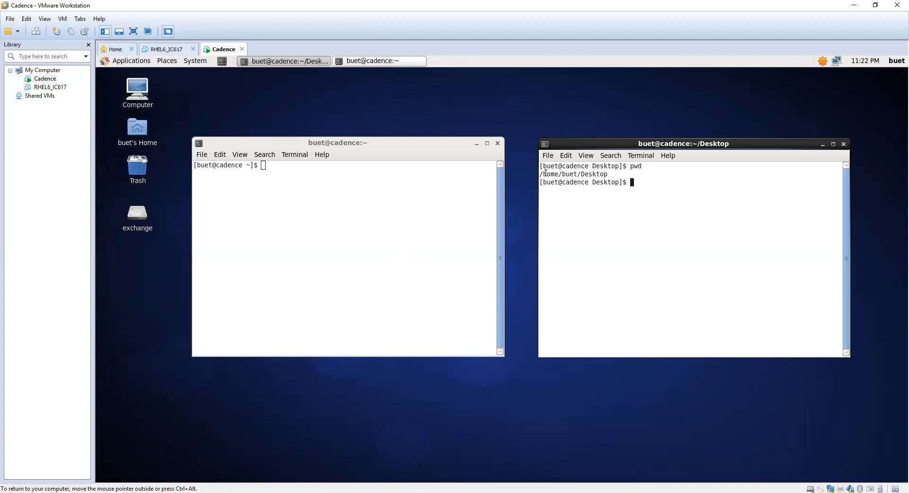
pyautogui.moveTo(541, 173); pyautogui.dragTo(610, 174)
pyautogui.click(600, 194)
# Print the working directory of the home-directory terminal with pwd
pyautogui.click(243, 144)
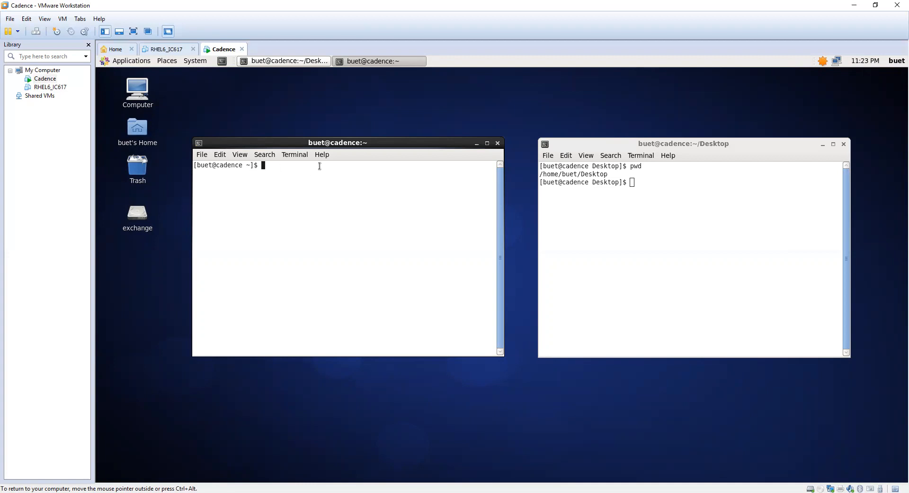
pyautogui.write('pwd')
pyautogui.press('Return')
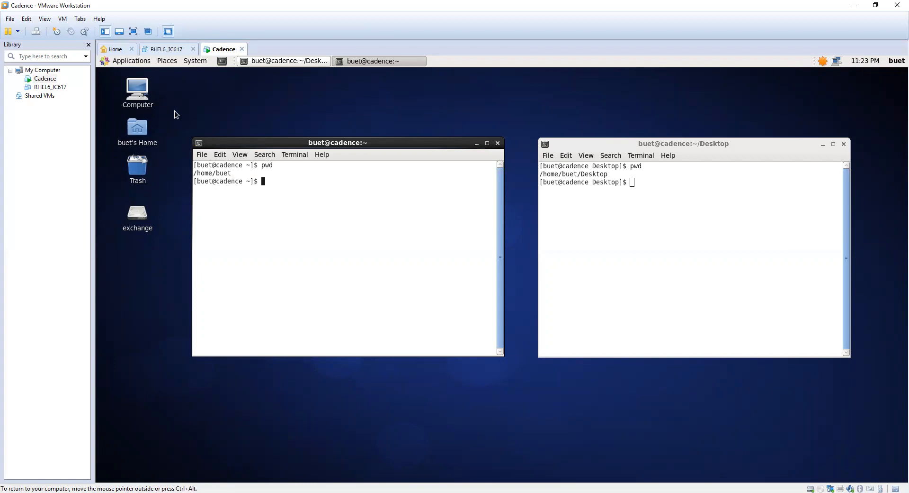
# View the /home/buet folder by browsing from Computer through Filesystem and home, and close all the folder windows
pyautogui.doubleClick(135, 89)
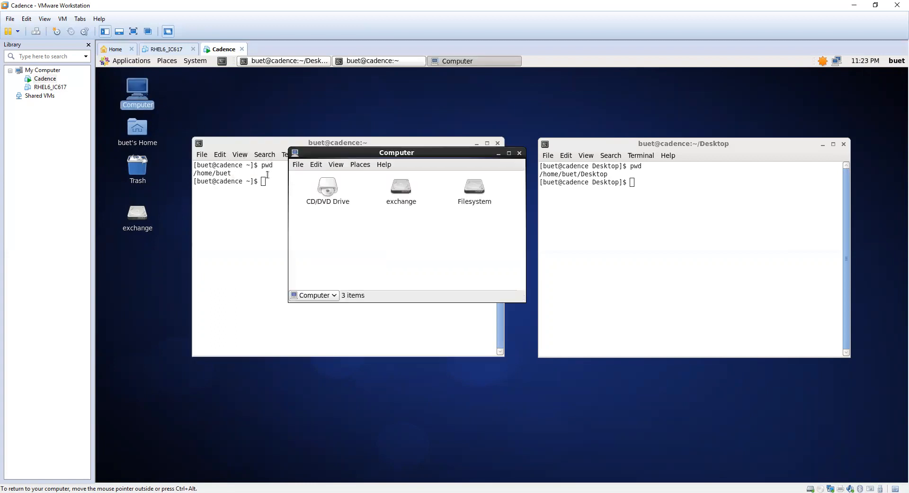
pyautogui.doubleClick(474, 187)
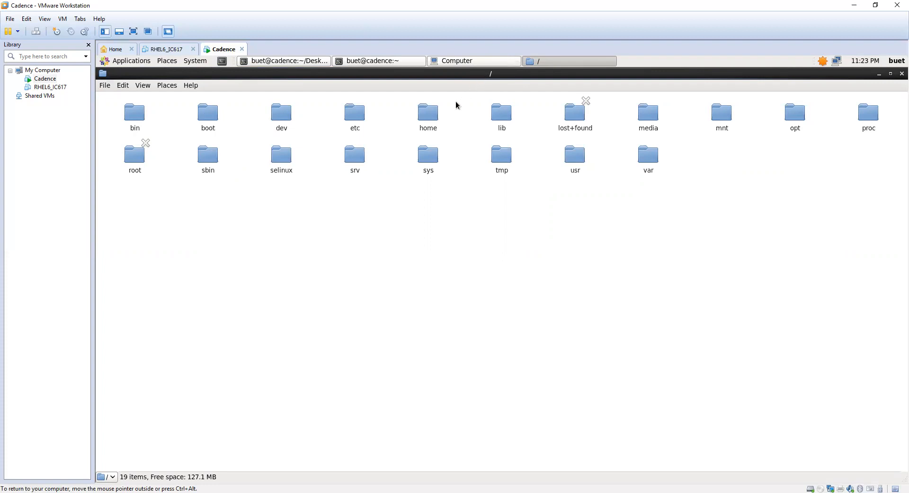
pyautogui.doubleClick(429, 113)
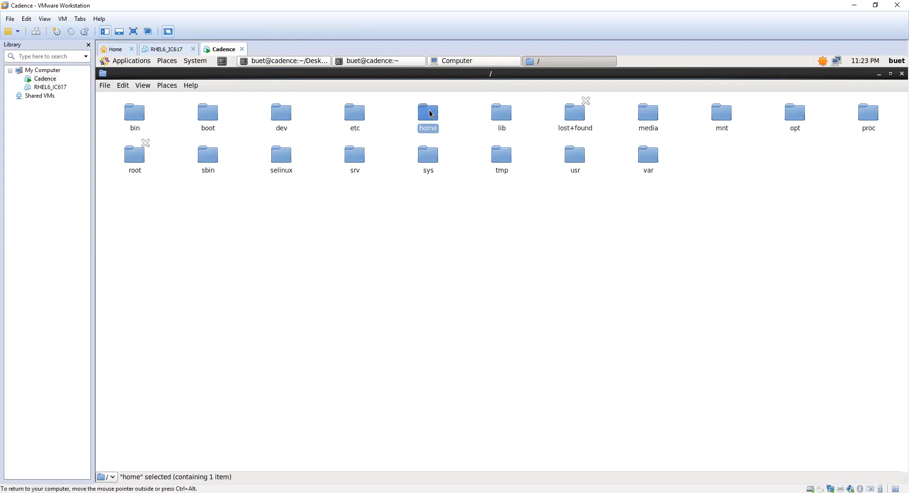
pyautogui.doubleClick(413, 198)
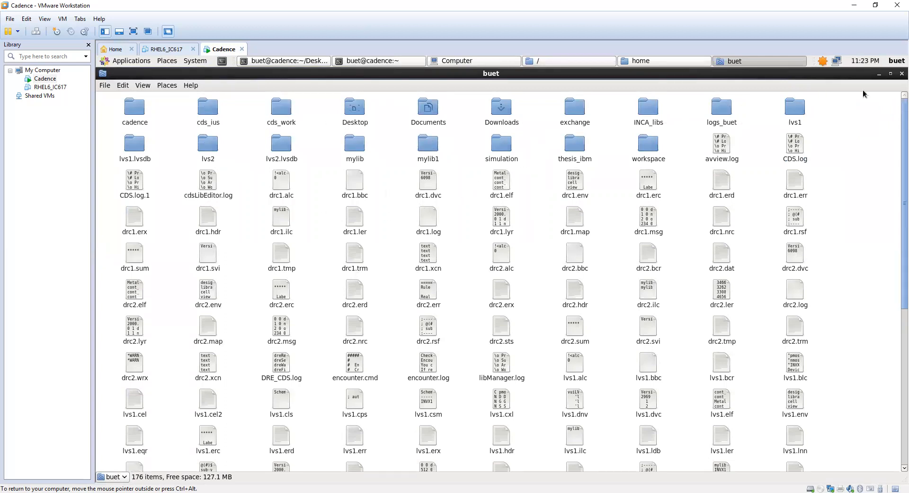
pyautogui.click(902, 73)
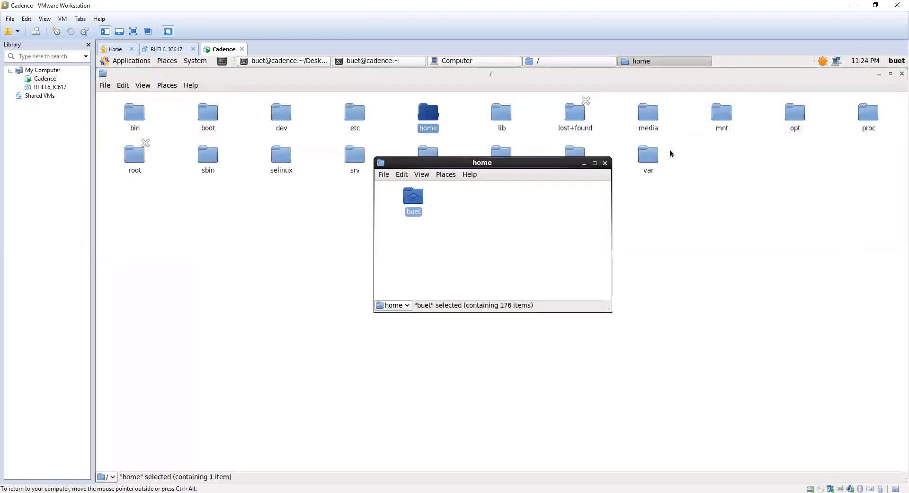
pyautogui.click(604, 163)
pyautogui.click(901, 74)
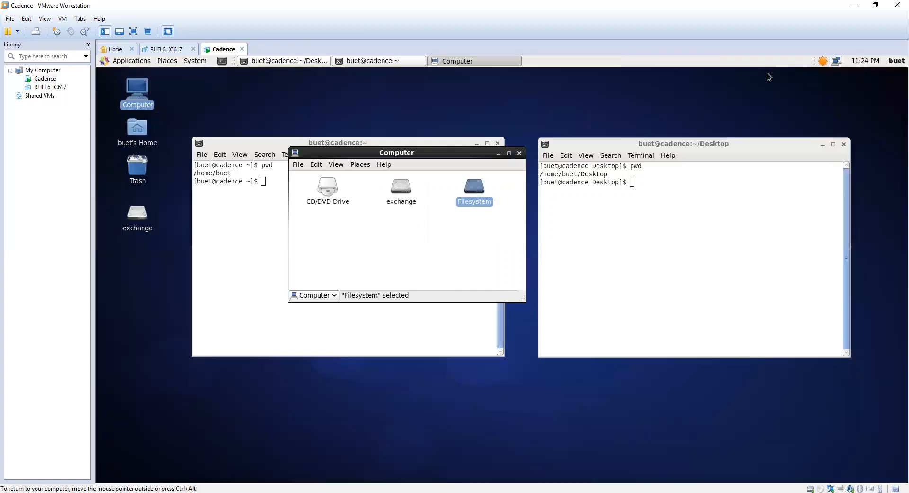
pyautogui.click(519, 152)
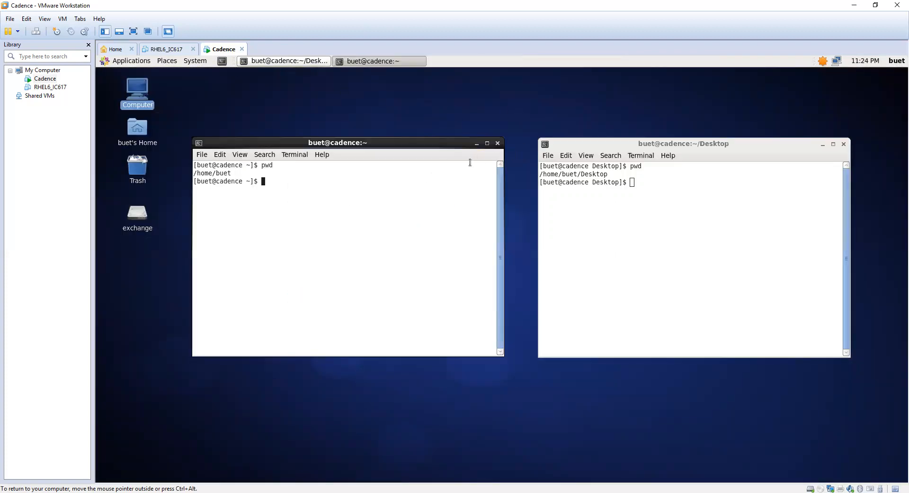
# Close the home-directory terminal and launch Virtuoso from the Desktop terminal with the command virtuoso&
pyautogui.click(498, 143)
pyautogui.moveTo(588, 143); pyautogui.dragTo(325, 153)
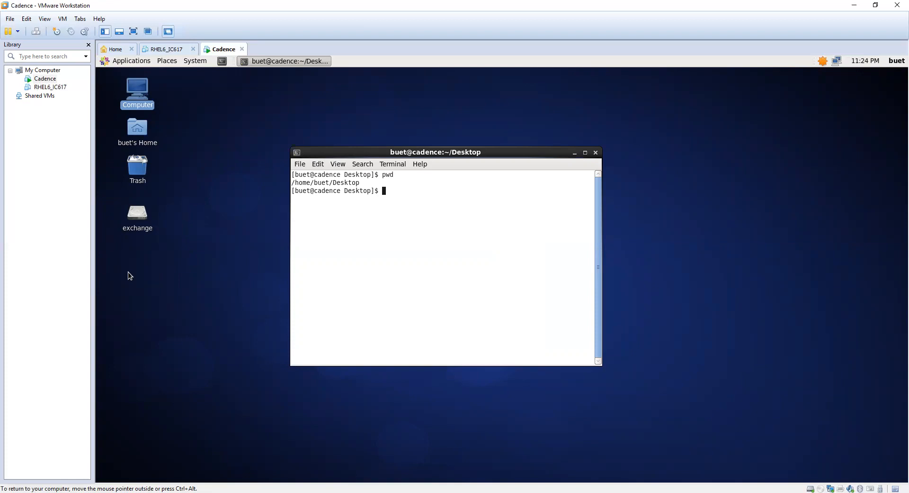
pyautogui.write('virtuoso&')
pyautogui.press('Return')
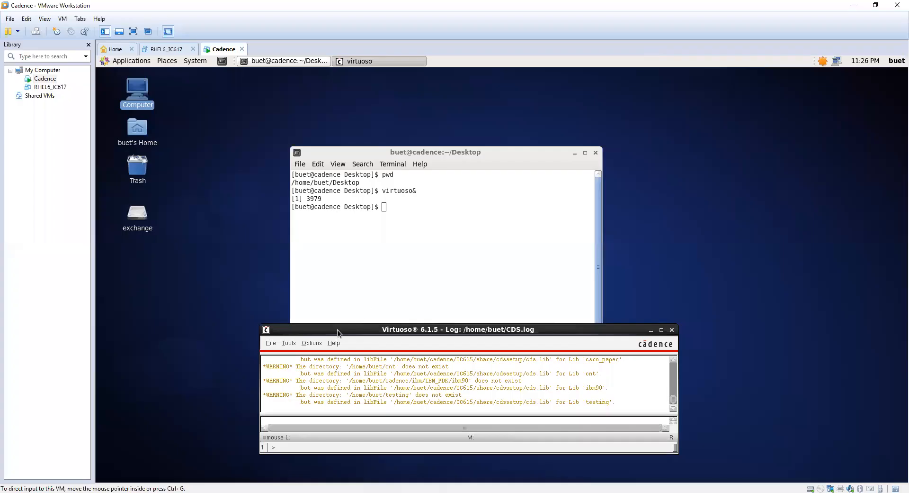
pyautogui.moveTo(330, 329); pyautogui.dragTo(331, 327)
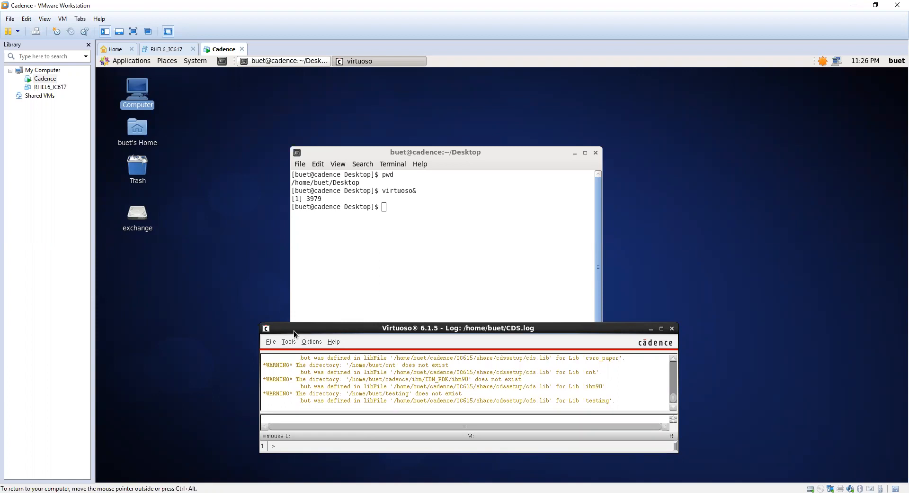
pyautogui.moveTo(297, 330); pyautogui.dragTo(300, 326)
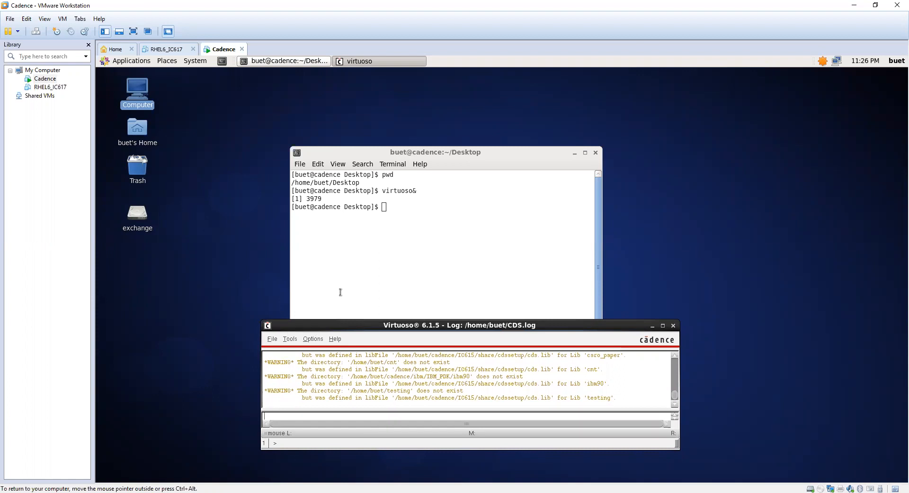
# Move the Desktop terminal clear of the Virtuoso log, minimise it, and reposition the Virtuoso log window slightly
pyautogui.click(505, 151)
pyautogui.moveTo(459, 129); pyautogui.dragTo(434, 92)
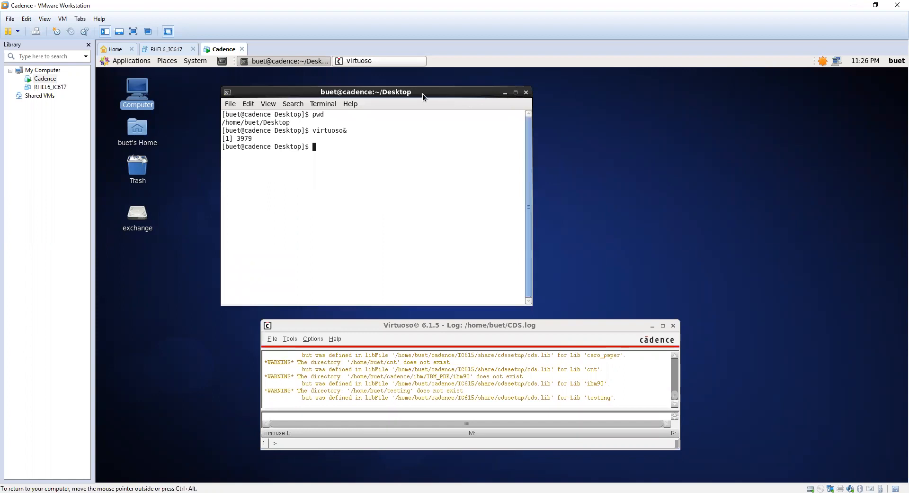
pyautogui.moveTo(438, 92); pyautogui.dragTo(408, 90)
pyautogui.click(474, 91)
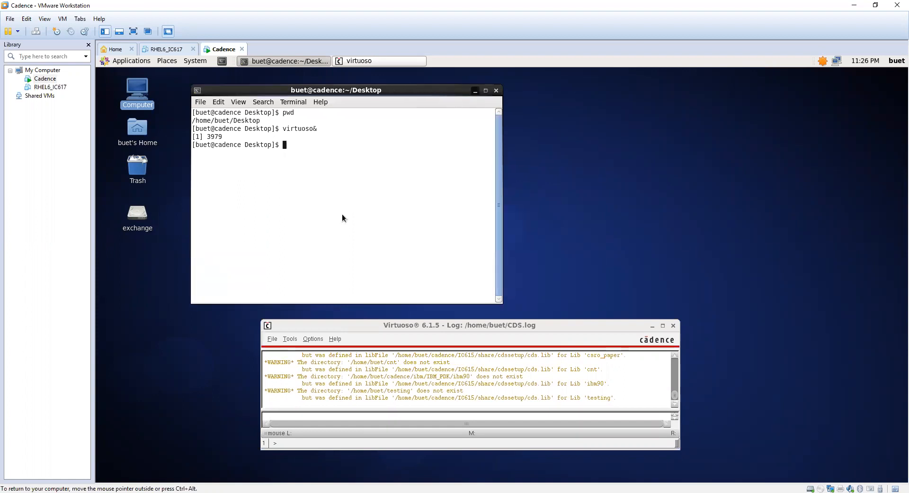
pyautogui.moveTo(368, 323); pyautogui.dragTo(344, 297)
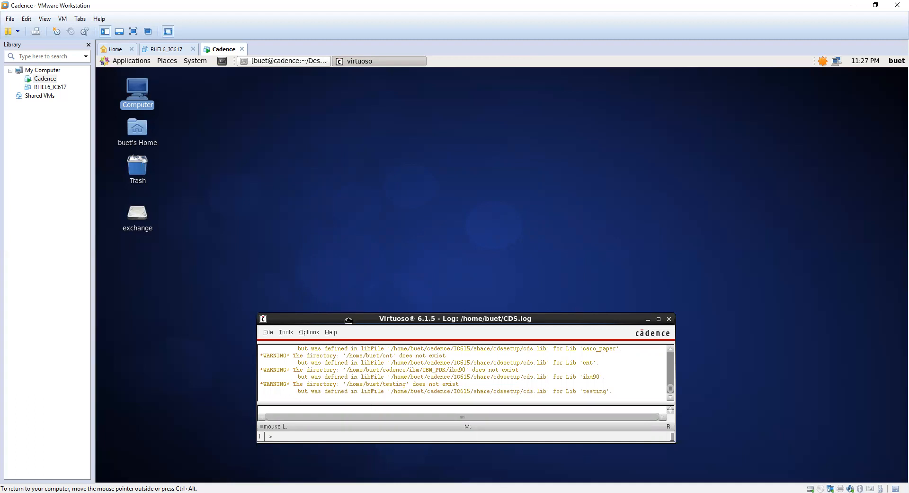
pyautogui.moveTo(341, 318); pyautogui.dragTo(333, 320)
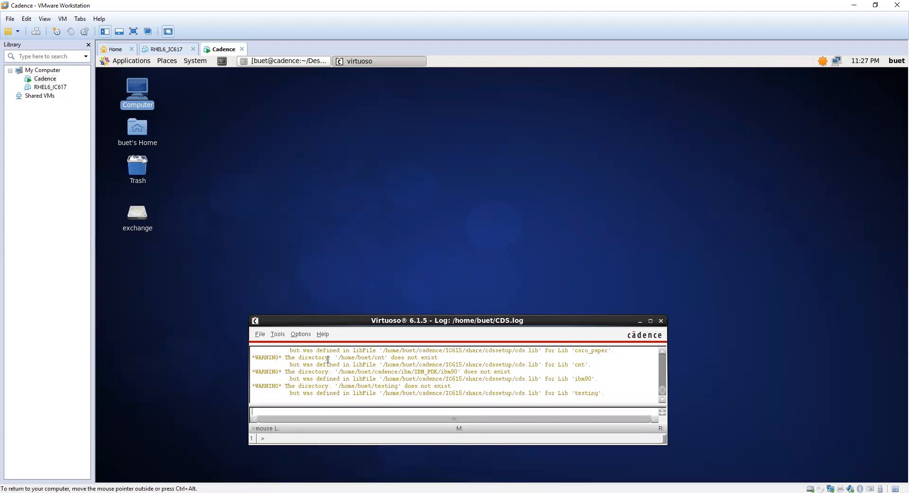
# Try to create a new library named mylib in /home/buet/Desktop with the option to attach to an existing technology library
pyautogui.click(259, 334)
pyautogui.click(278, 334)
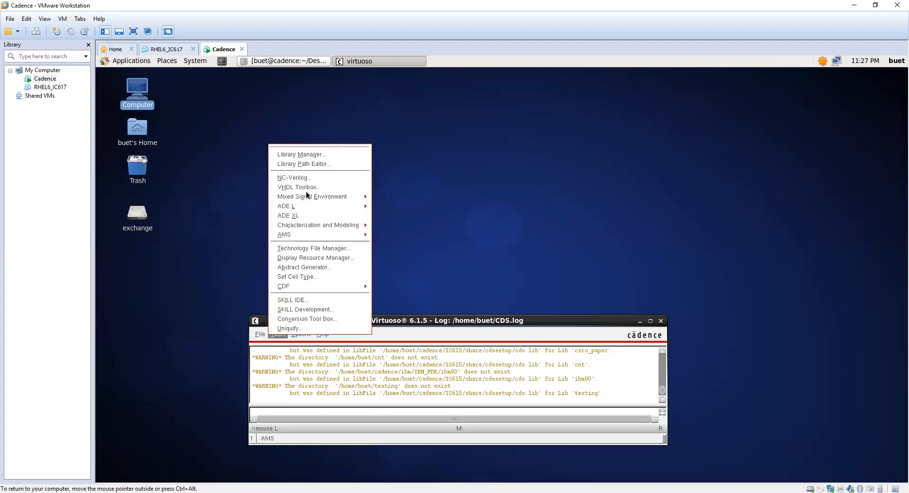
pyautogui.click(260, 334)
pyautogui.moveTo(334, 193)
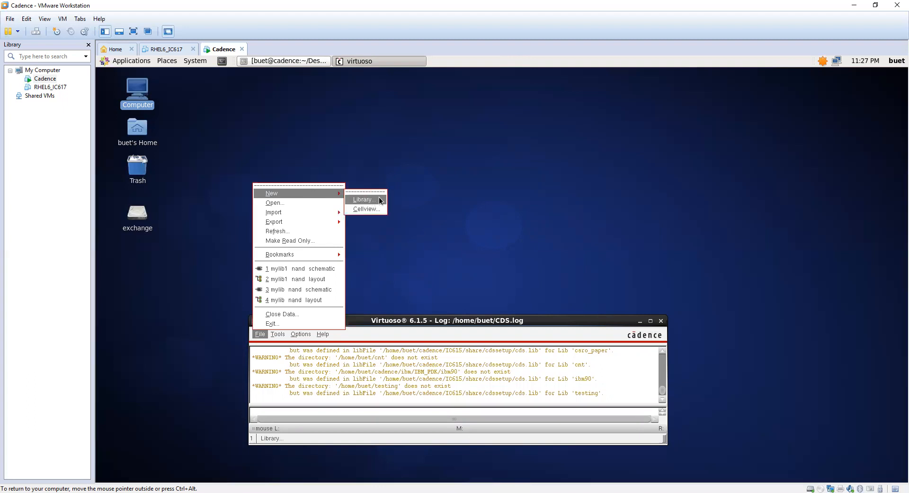
pyautogui.click(379, 198)
pyautogui.moveTo(391, 136); pyautogui.dragTo(385, 152)
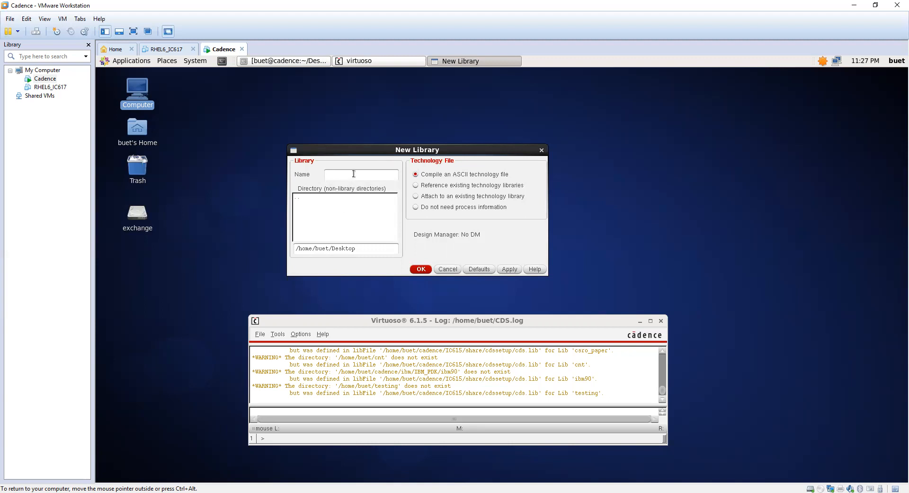
pyautogui.write('mylib')
pyautogui.click(432, 198)
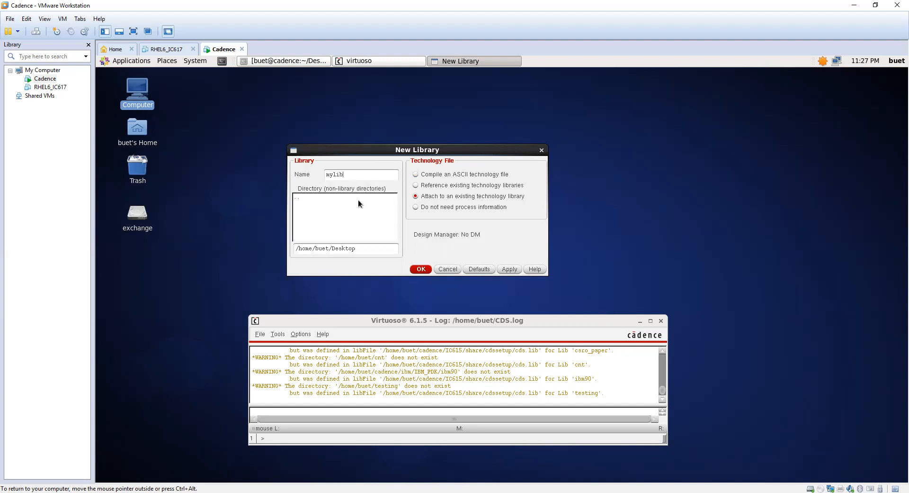
pyautogui.click(418, 269)
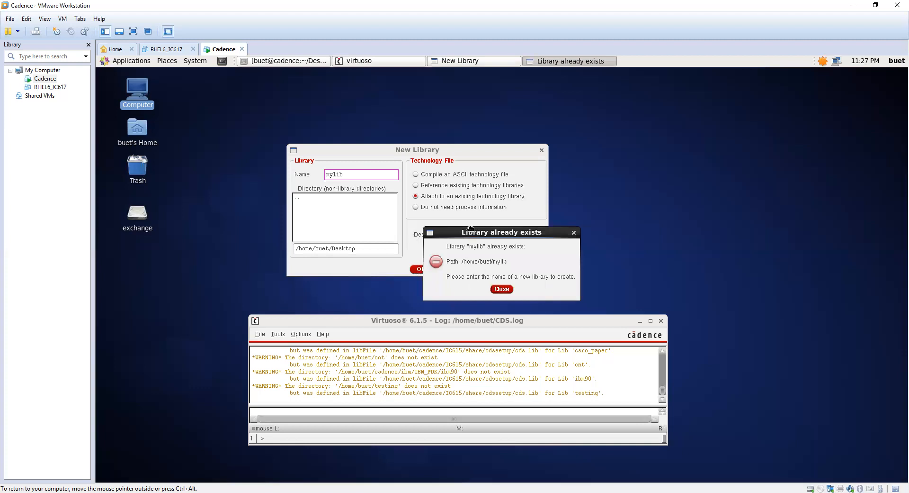
pyautogui.moveTo(470, 228); pyautogui.dragTo(470, 225)
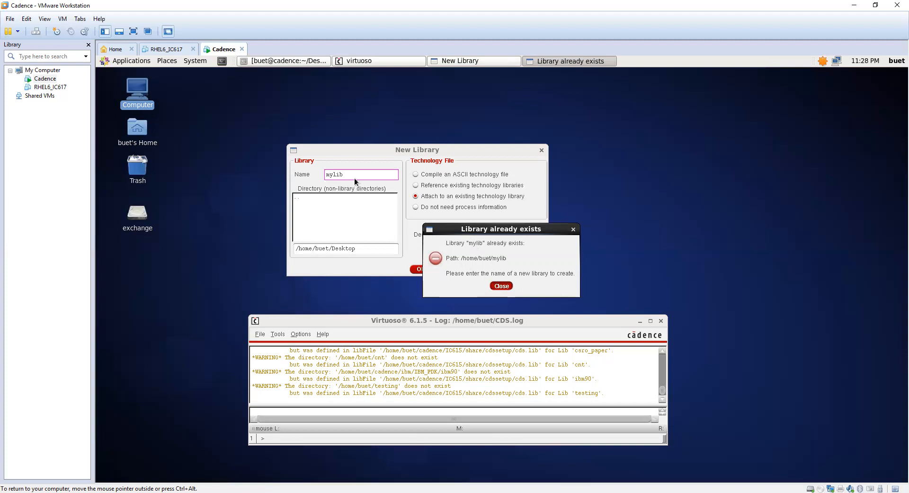
pyautogui.press('Return')
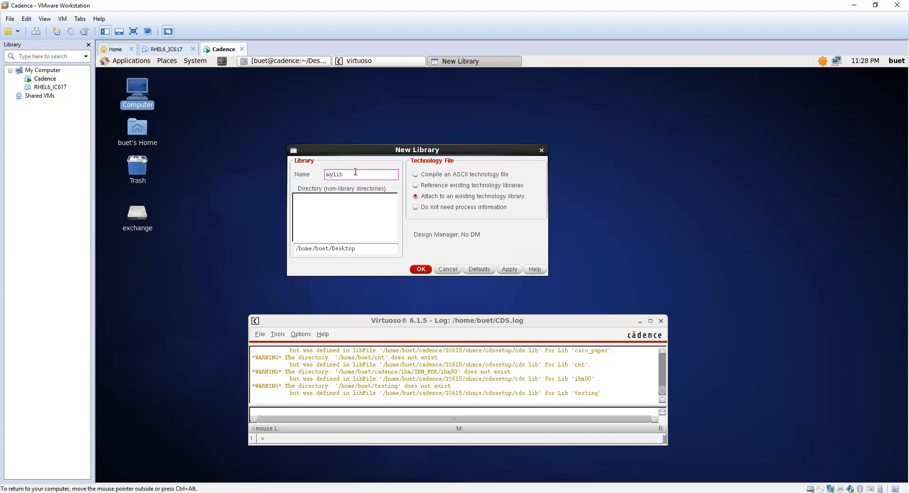
# Change the new library's name to mylib3 and create it attached to the gpdk090 technology library
pyautogui.write('3')
pyautogui.click(415, 269)
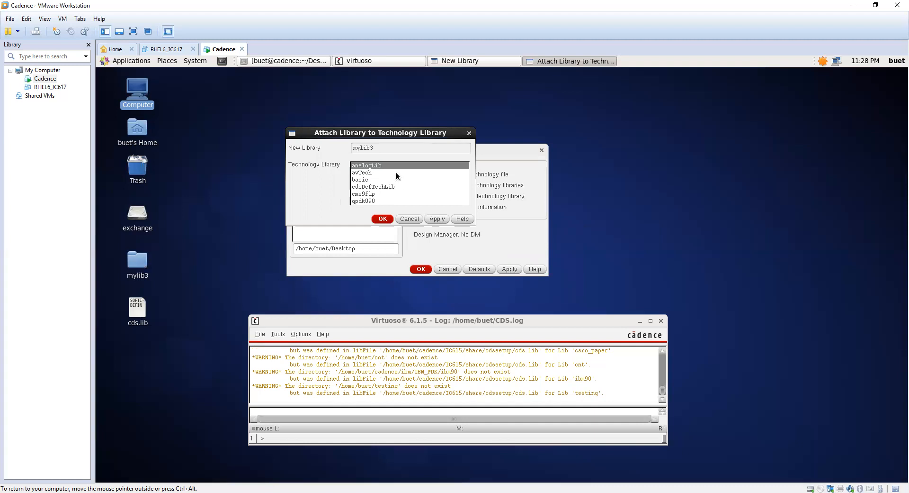
pyautogui.click(369, 201)
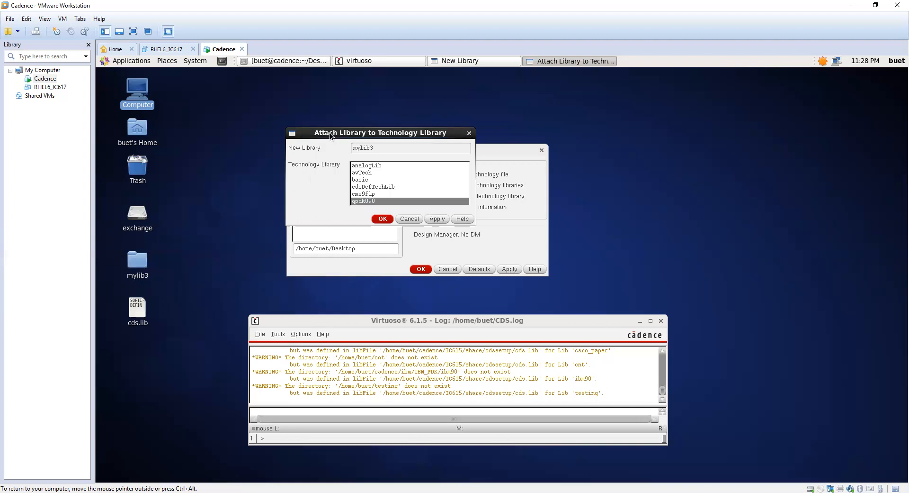
pyautogui.moveTo(334, 133); pyautogui.dragTo(348, 136)
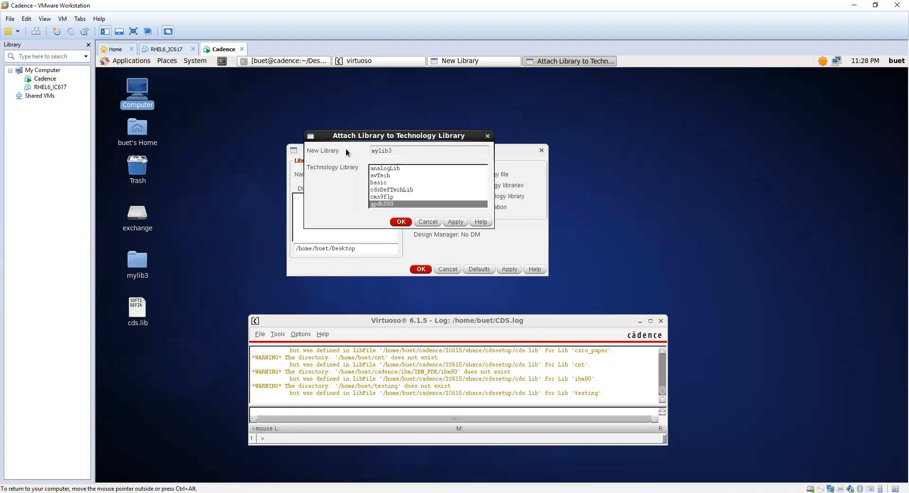
pyautogui.click(393, 222)
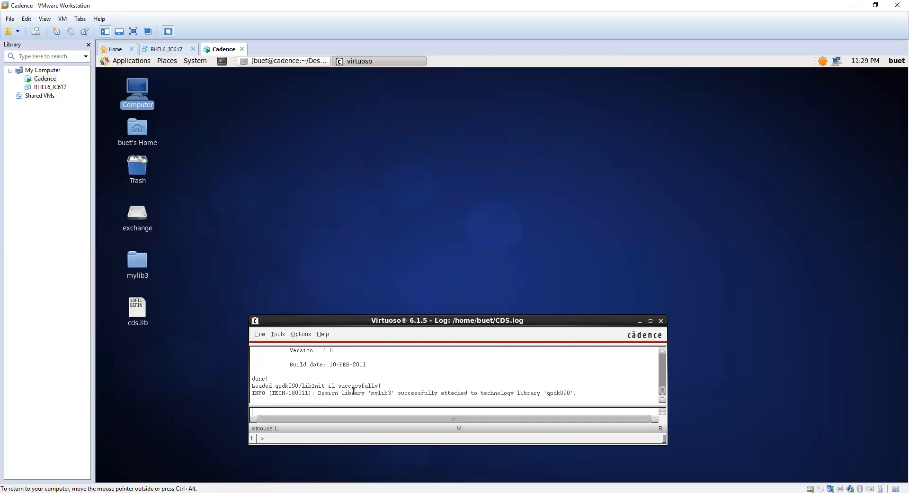
pyautogui.click(140, 268)
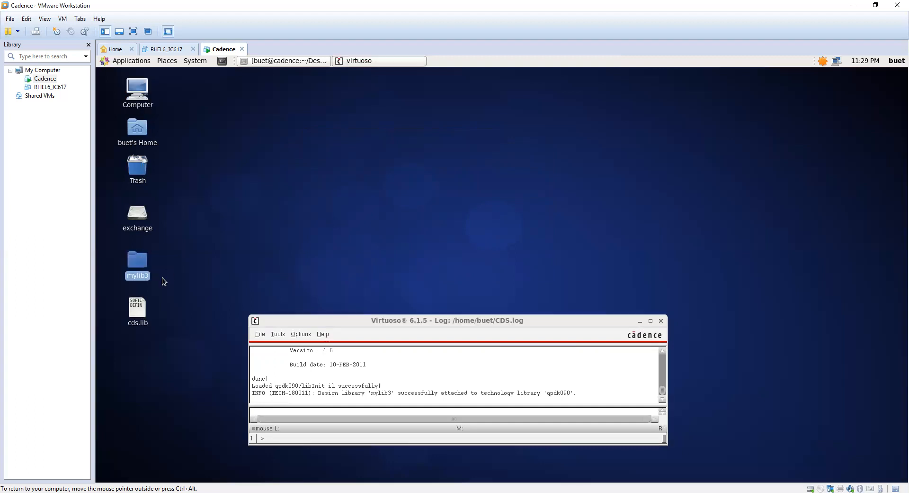
pyautogui.click(219, 325)
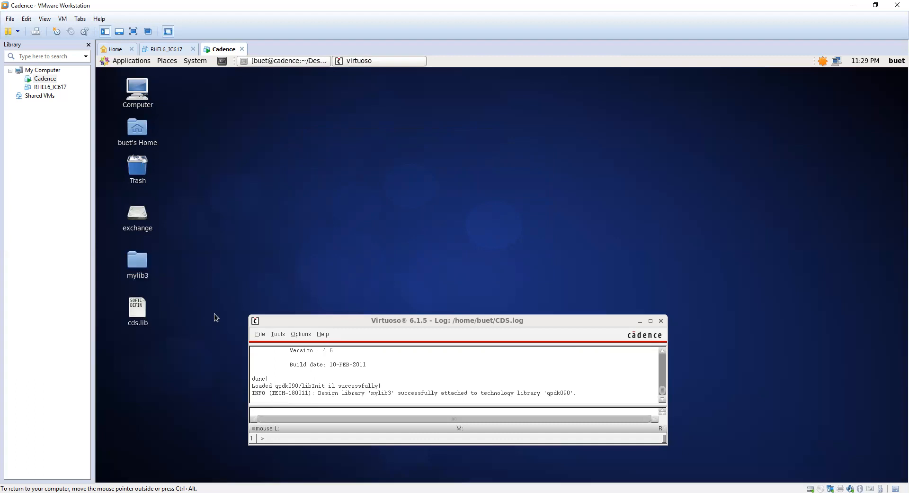
pyautogui.moveTo(270, 320); pyautogui.dragTo(271, 313)
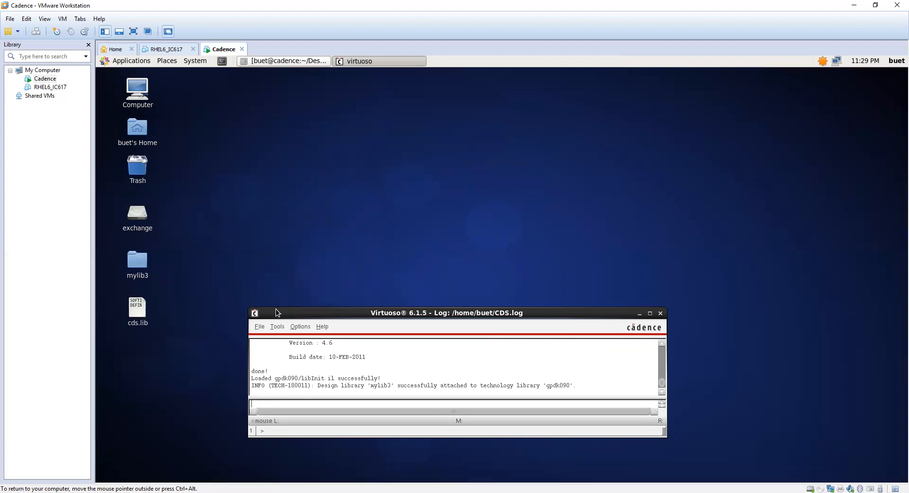
# Start a new cellview from the Virtuoso log window and set its library to mylib3
pyautogui.click(258, 326)
pyautogui.moveTo(267, 346)
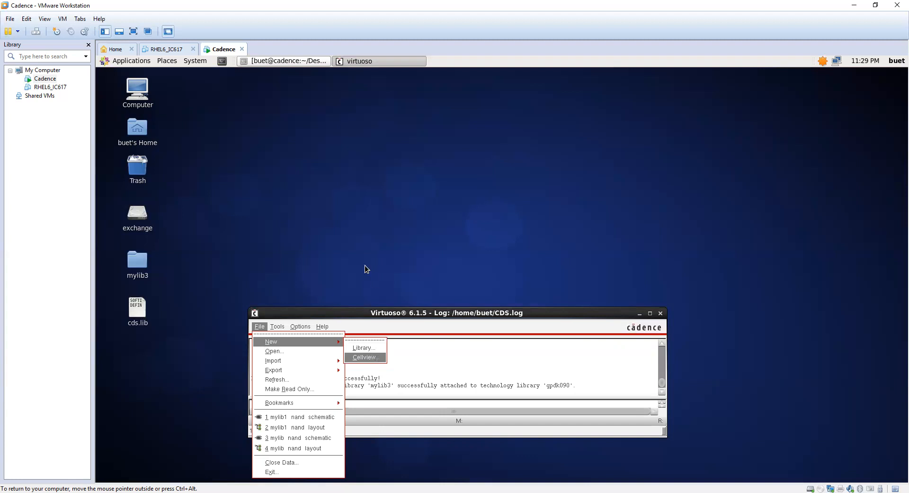
pyautogui.click(374, 358)
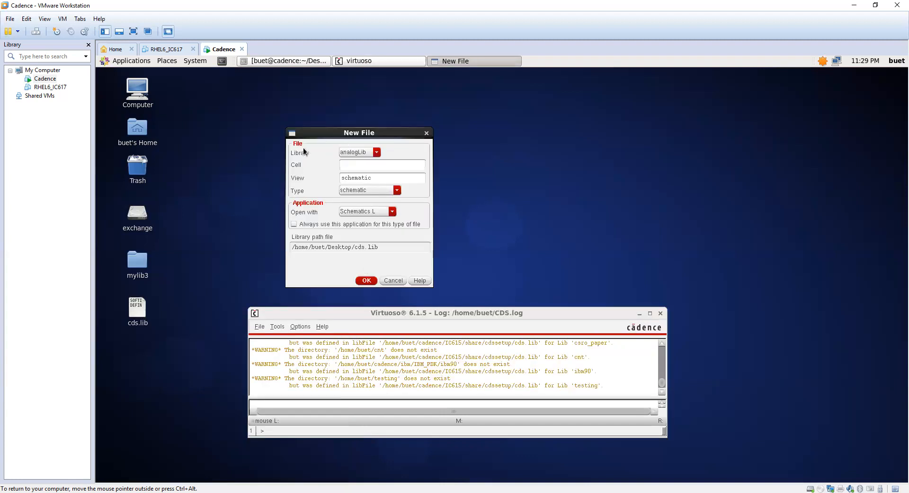
pyautogui.click(376, 152)
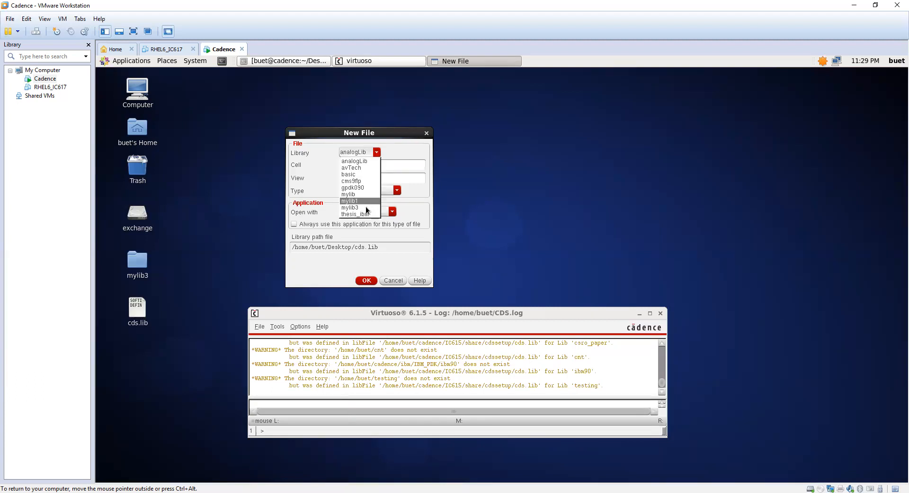
pyautogui.click(368, 207)
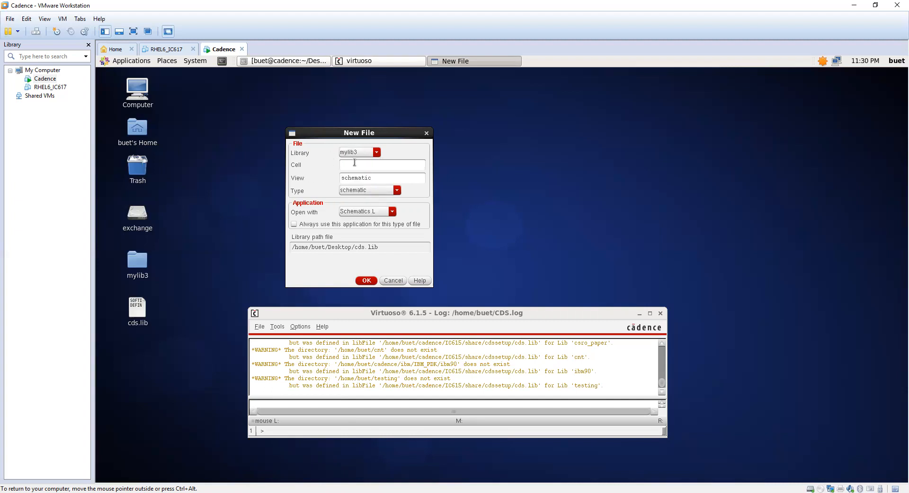
pyautogui.click(358, 165)
pyautogui.click(362, 153)
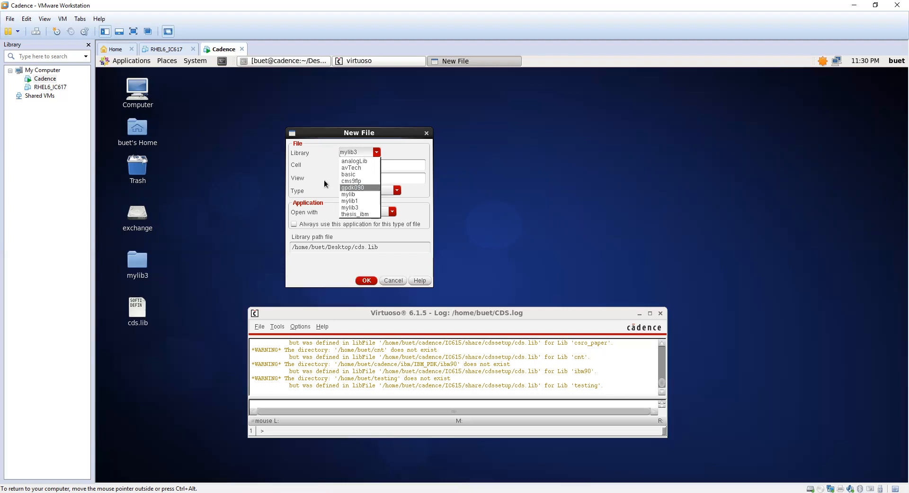
pyautogui.click(343, 157)
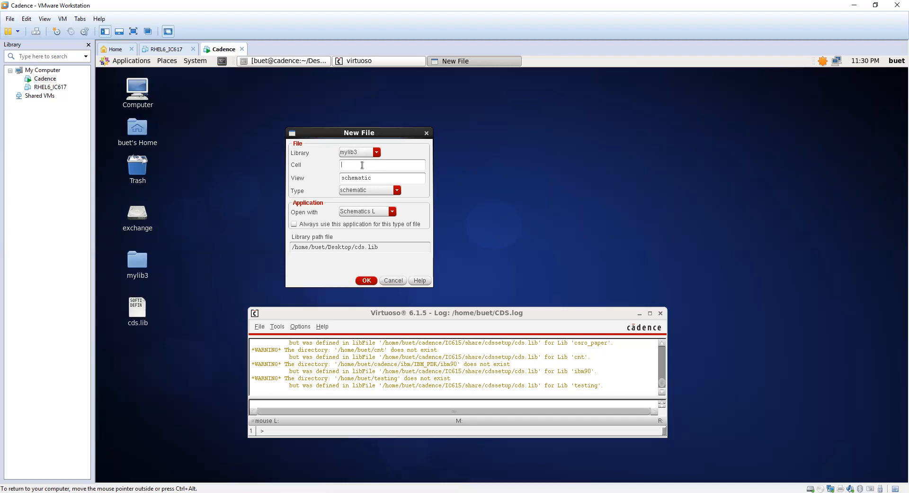
# Name the cell inverter, create it with the schematic type, and maximise the schematic editor window
pyautogui.write('inverter')
pyautogui.click(397, 190)
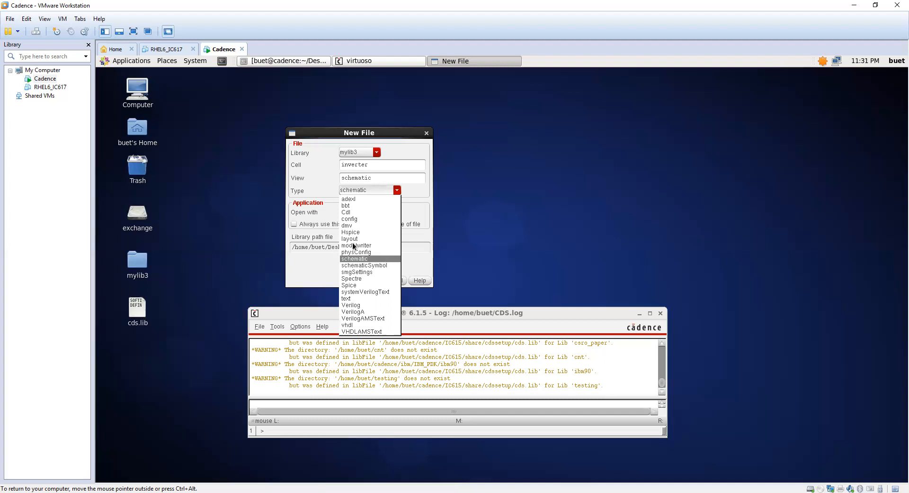
pyautogui.click(322, 211)
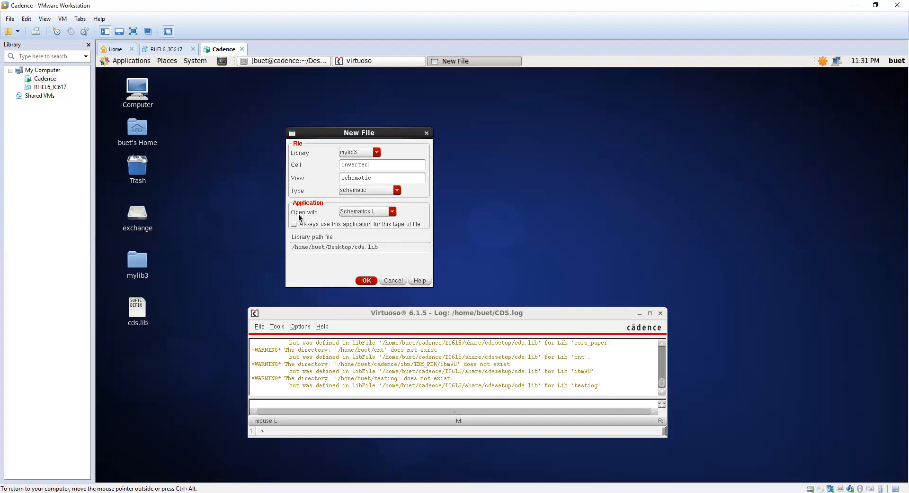
pyautogui.click(363, 281)
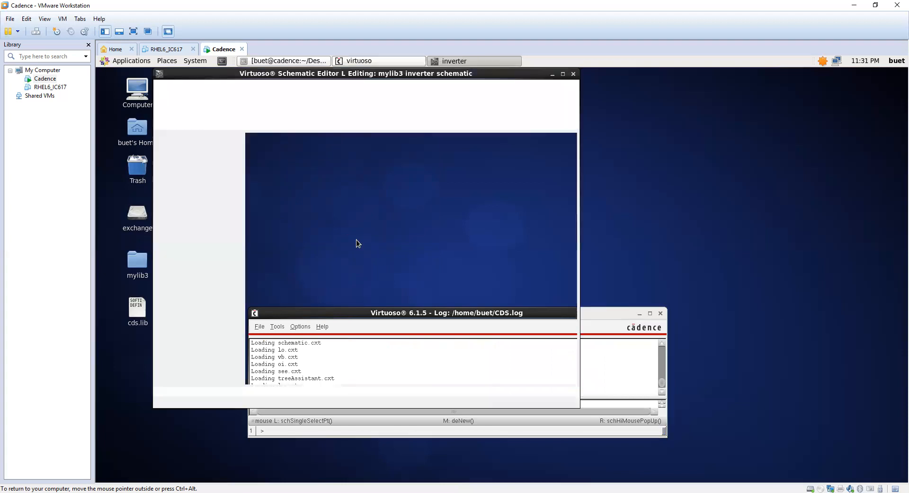
pyautogui.click(562, 75)
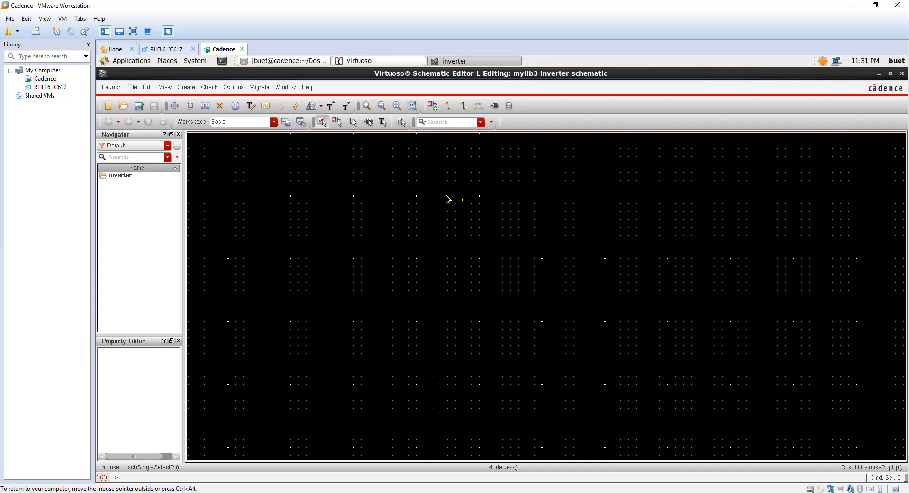
# Open the Add Instance form for the inverter schematic and move it lower over the canvas
pyautogui.press('s')
pyautogui.click(185, 87)
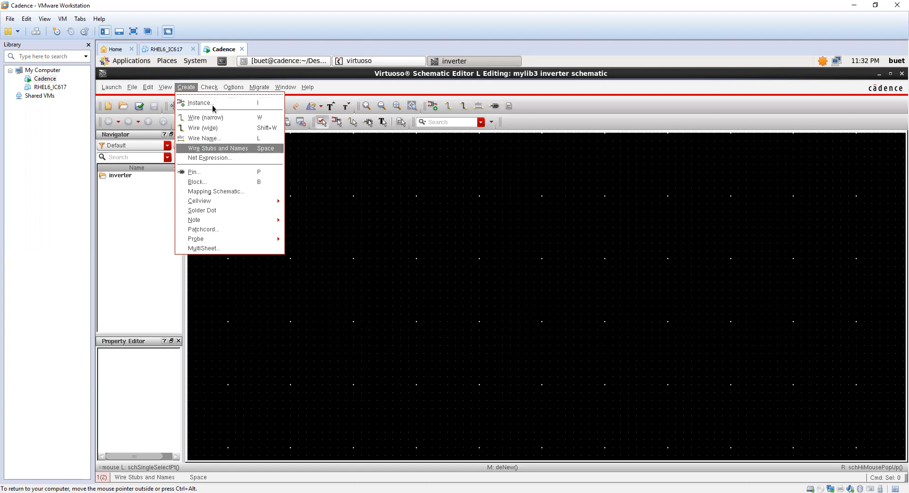
pyautogui.click(436, 219)
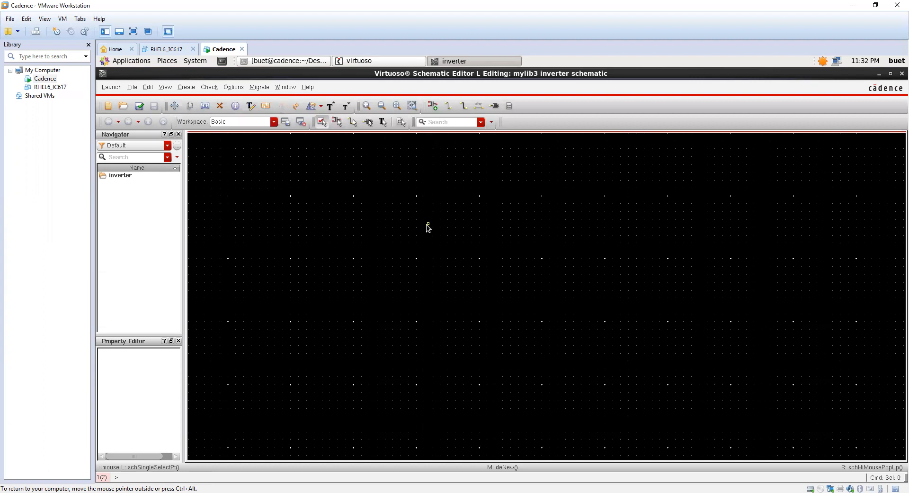
pyautogui.press('i')
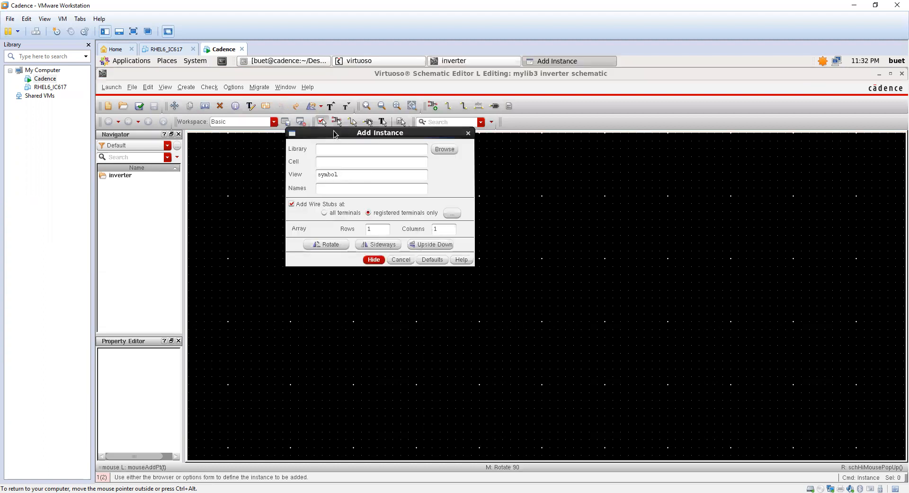
pyautogui.moveTo(333, 132); pyautogui.dragTo(319, 163)
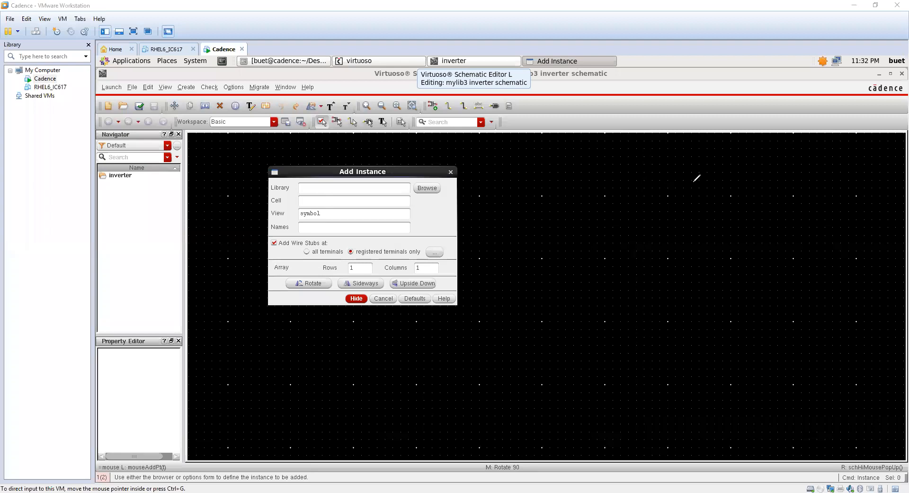
pyautogui.moveTo(698, 176)
pyautogui.mouseDown()
pyautogui.moveTo(699, 227)
pyautogui.moveTo(675, 227)
pyautogui.mouseUp()
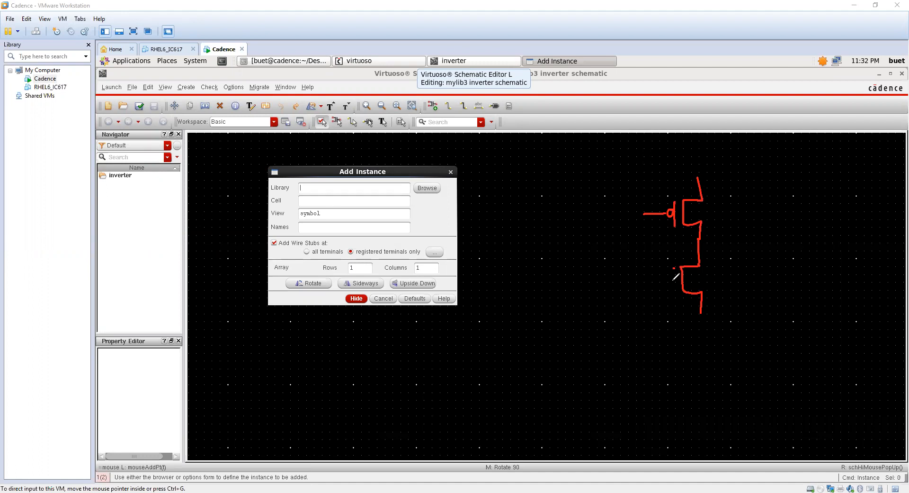
pyautogui.moveTo(674, 268); pyautogui.dragTo(676, 297)
pyautogui.moveTo(672, 282); pyautogui.dragTo(649, 283)
pyautogui.moveTo(643, 213); pyautogui.dragTo(649, 284)
pyautogui.moveTo(715, 314); pyautogui.dragTo(688, 311)
pyautogui.moveTo(696, 317)
pyautogui.mouseDown()
pyautogui.moveTo(709, 304)
pyautogui.moveTo(701, 320)
pyautogui.mouseUp()
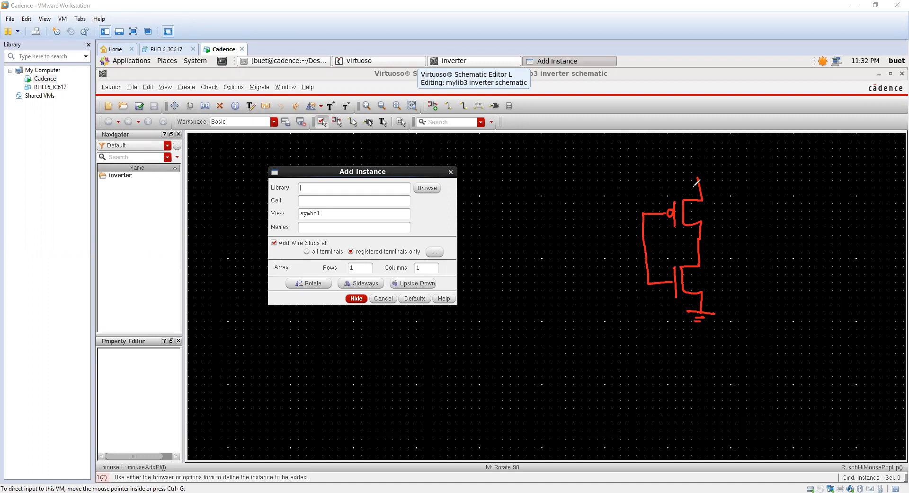
pyautogui.moveTo(698, 178); pyautogui.dragTo(718, 153)
pyautogui.moveTo(719, 162)
pyautogui.mouseDown()
pyautogui.moveTo(729, 170)
pyautogui.moveTo(706, 189)
pyautogui.mouseUp()
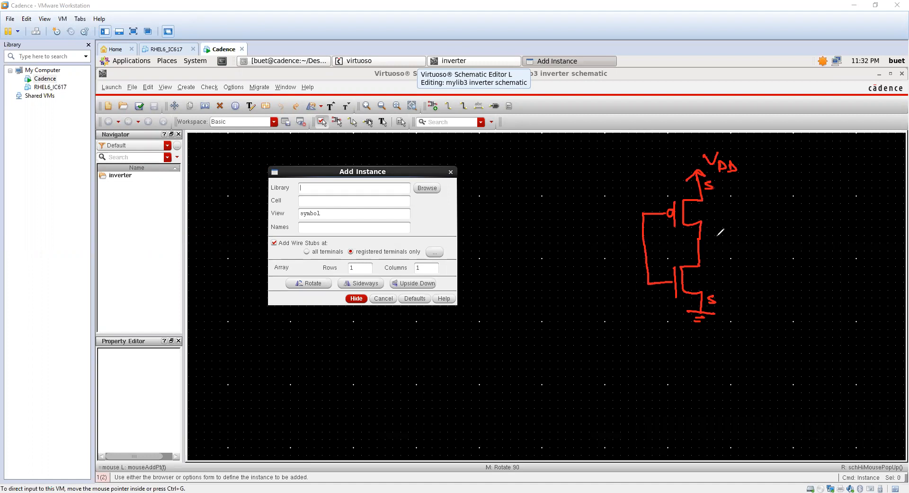
pyautogui.moveTo(707, 225); pyautogui.dragTo(707, 232)
pyautogui.moveTo(705, 253)
pyautogui.mouseDown()
pyautogui.moveTo(705, 261)
pyautogui.moveTo(748, 246)
pyautogui.mouseUp()
pyautogui.moveTo(758, 241); pyautogui.dragTo(757, 242)
pyautogui.moveTo(768, 238)
pyautogui.mouseDown()
pyautogui.moveTo(761, 251)
pyautogui.moveTo(771, 250)
pyautogui.mouseUp()
pyautogui.moveTo(642, 248); pyautogui.dragTo(630, 248)
pyautogui.click(593, 240)
pyautogui.moveTo(593, 245); pyautogui.dragTo(599, 260)
pyautogui.moveTo(608, 245); pyautogui.dragTo(607, 255)
pyautogui.moveTo(608, 245); pyautogui.dragTo(609, 251)
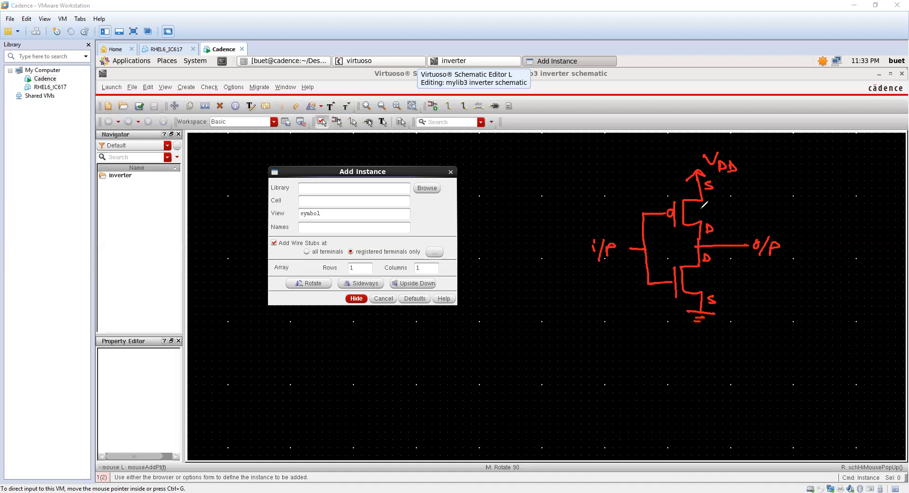
pyautogui.moveTo(701, 208); pyautogui.dragTo(701, 215)
pyautogui.moveTo(701, 212); pyautogui.dragTo(717, 211)
pyautogui.moveTo(699, 275); pyautogui.dragTo(700, 284)
pyautogui.moveTo(701, 280); pyautogui.dragTo(720, 280)
pyautogui.moveTo(724, 210); pyautogui.dragTo(703, 194)
pyautogui.moveTo(720, 280)
pyautogui.mouseDown()
pyautogui.moveTo(731, 295)
pyautogui.moveTo(702, 306)
pyautogui.mouseUp()
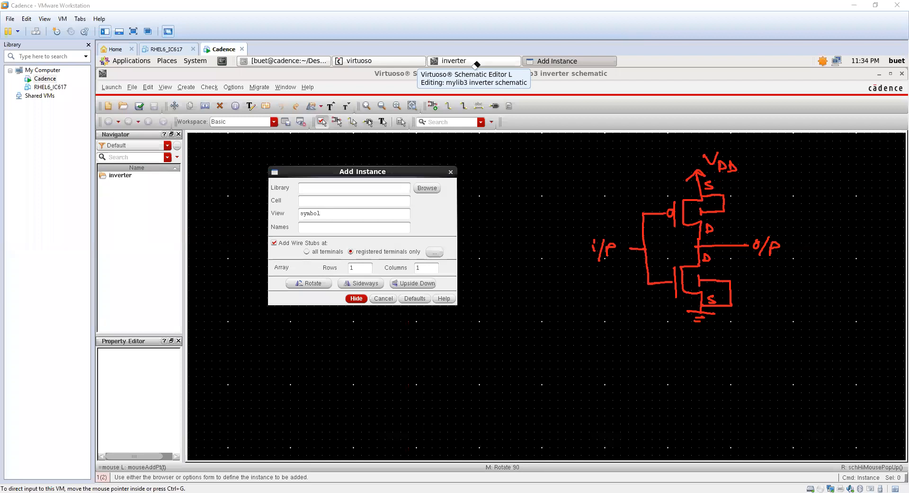
pyautogui.click(612, 50)
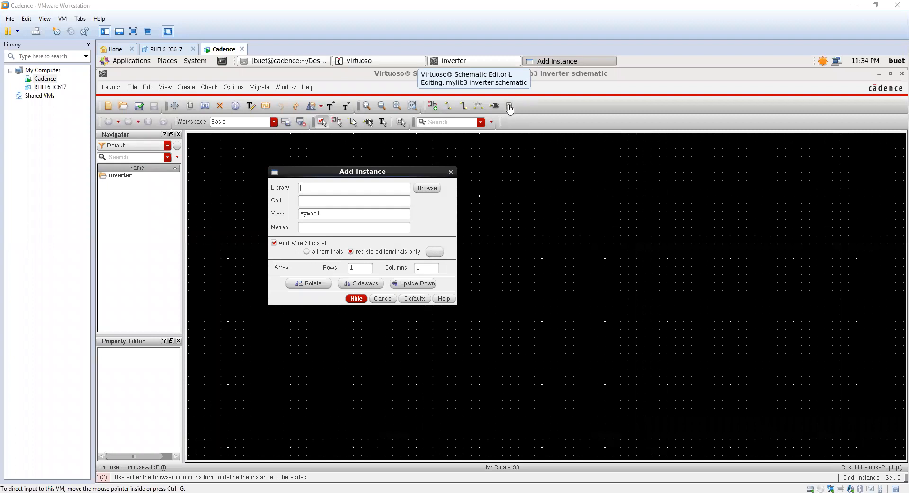
# Browse the libraries for the instance to add and choose the symbol view of cell pmos1v from gpdk090
pyautogui.click(427, 188)
pyautogui.moveTo(295, 81); pyautogui.dragTo(504, 155)
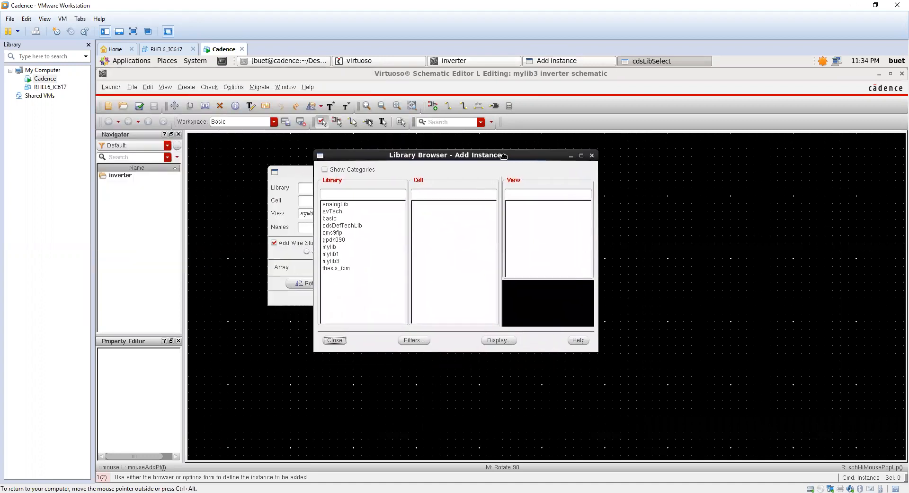
pyautogui.click(341, 240)
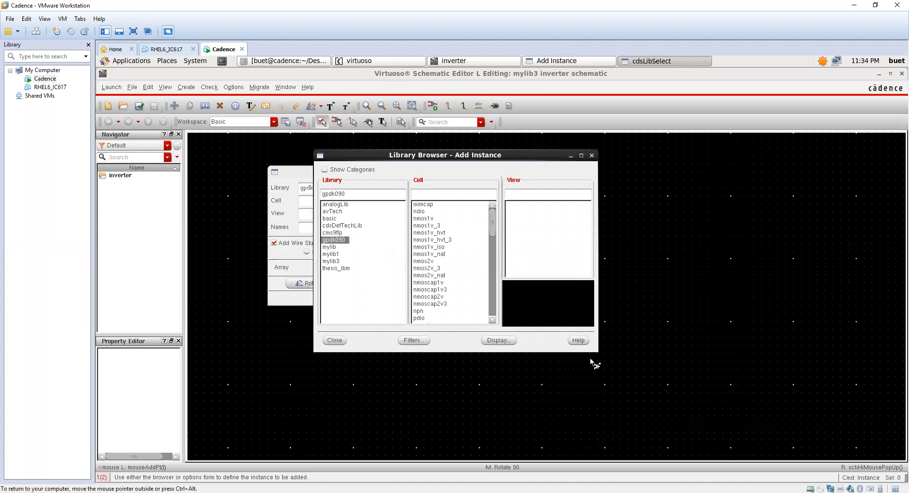
pyautogui.moveTo(593, 347); pyautogui.dragTo(659, 400)
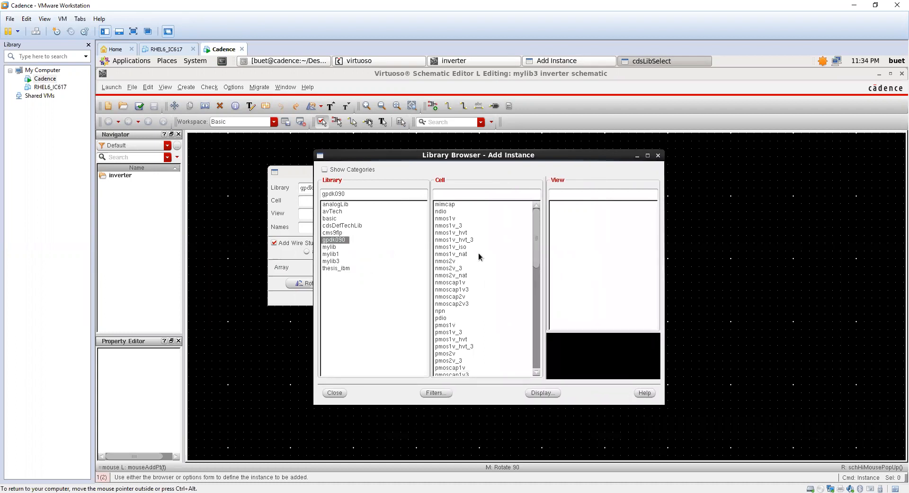
pyautogui.click(450, 218)
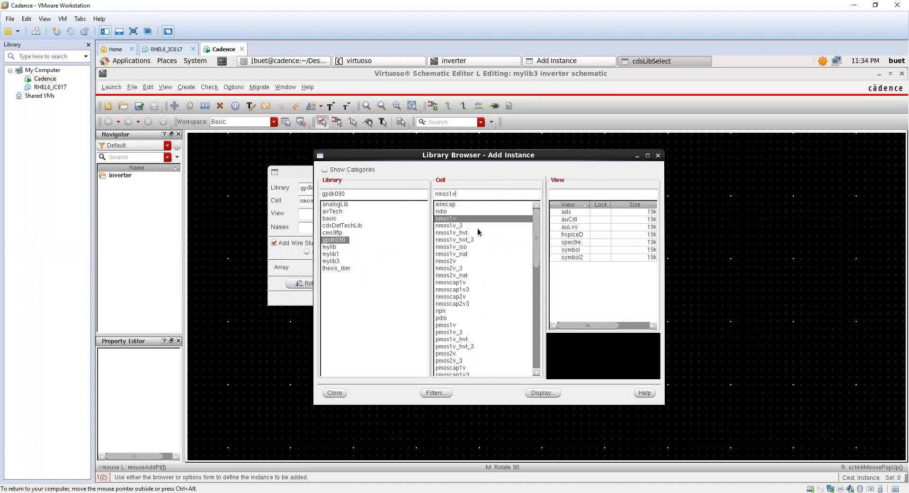
pyautogui.click(448, 325)
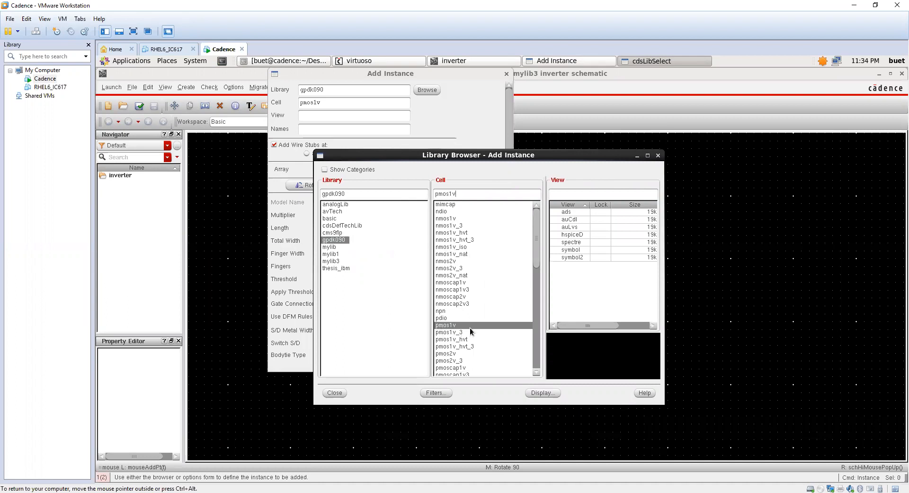
pyautogui.click(577, 251)
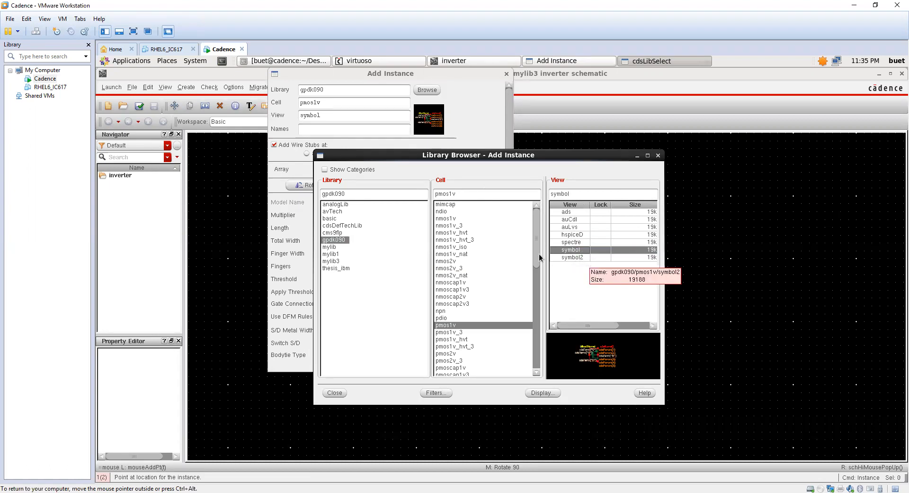
pyautogui.click(334, 392)
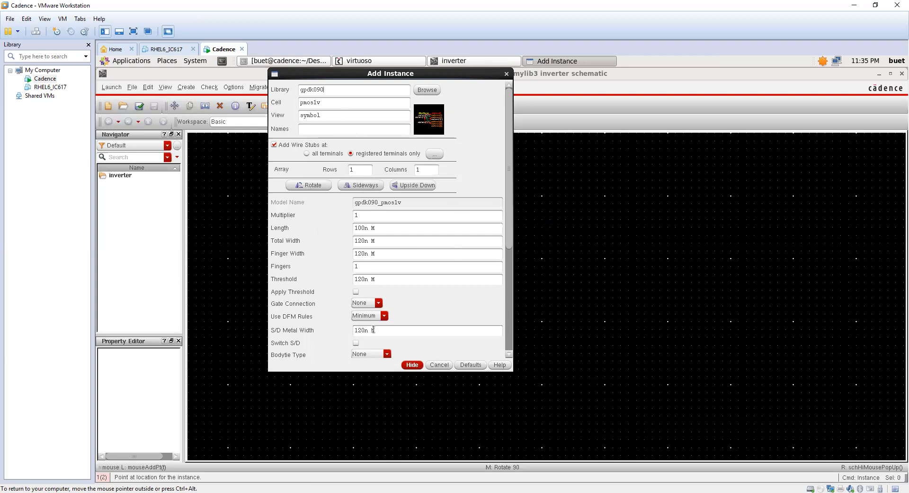
# Review the pmos1v parameters in an enlarged form, then place one PMOS transistor in the upper middle of the schematic
pyautogui.moveTo(379, 372); pyautogui.dragTo(391, 436)
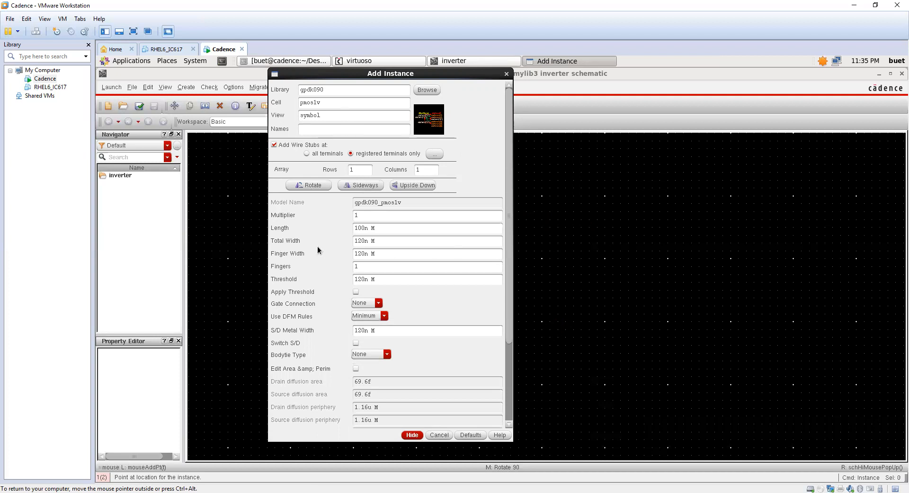
pyautogui.scroll(-2, 323, 262)
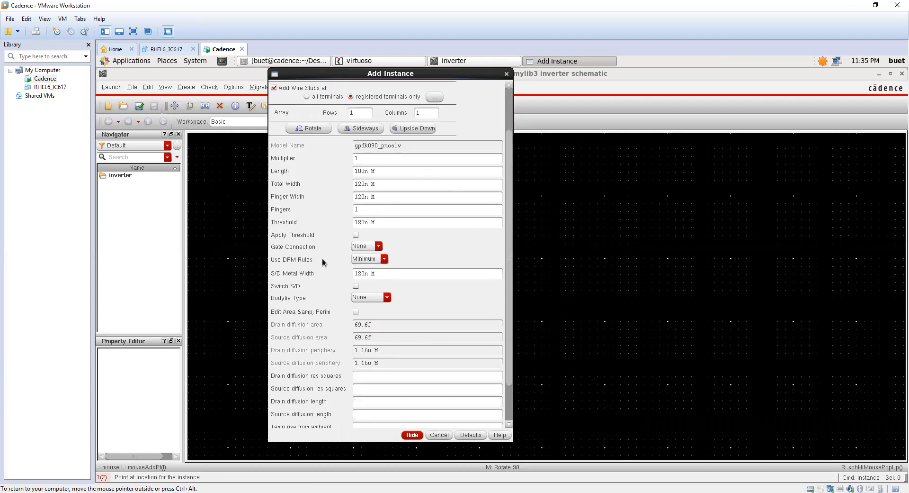
pyautogui.scroll(2, 292, 234)
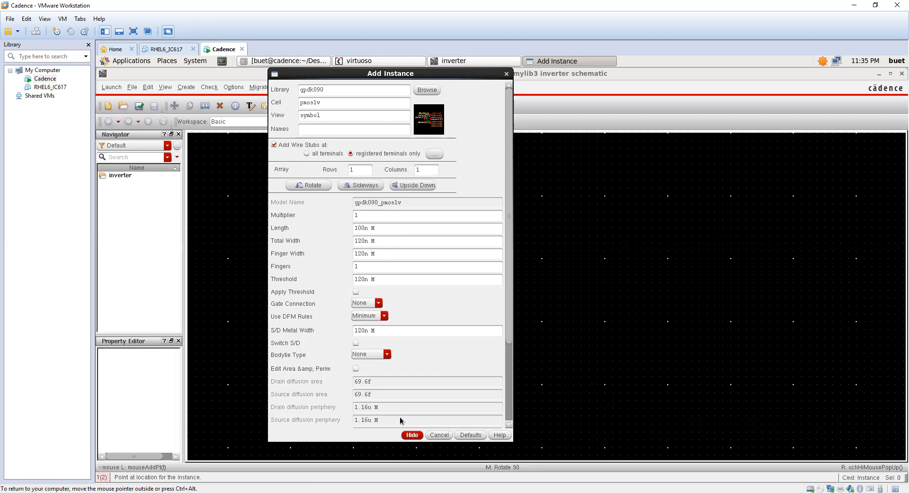
pyautogui.click(410, 435)
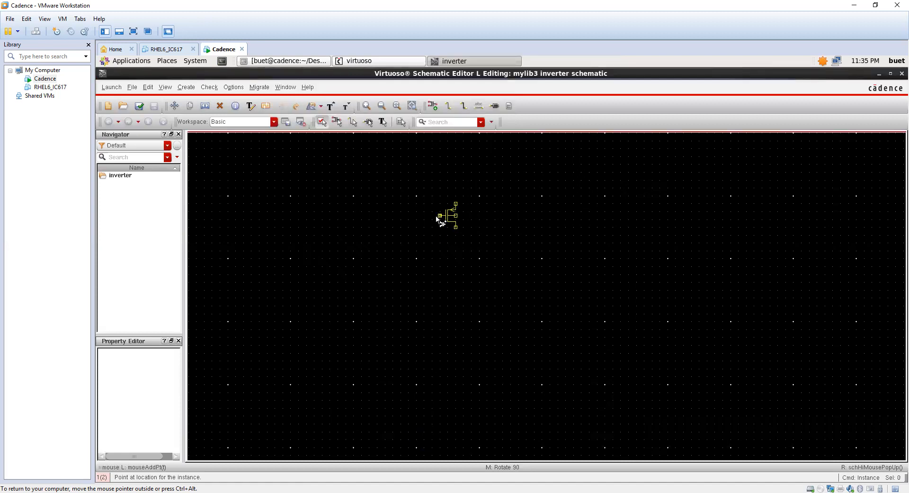
pyautogui.click(436, 219)
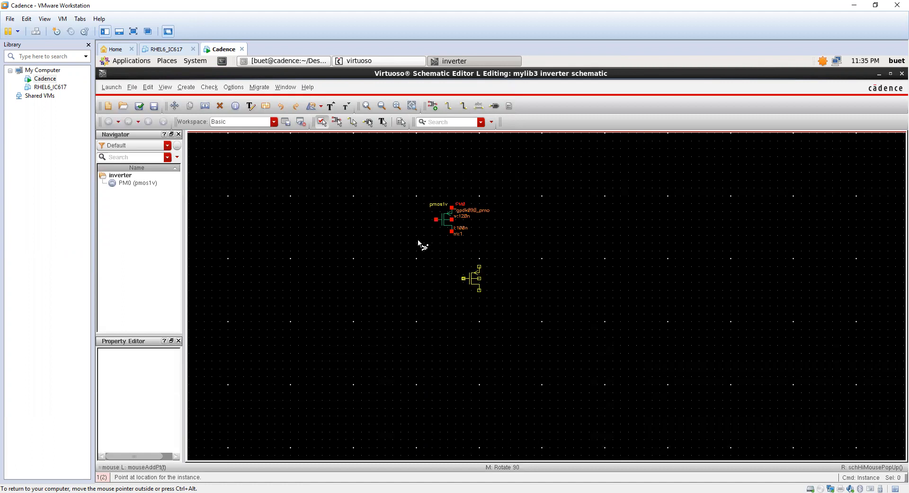
pyautogui.scroll(2, 418, 246)
pyautogui.scroll(-2, 416, 254)
pyautogui.press('Escape')
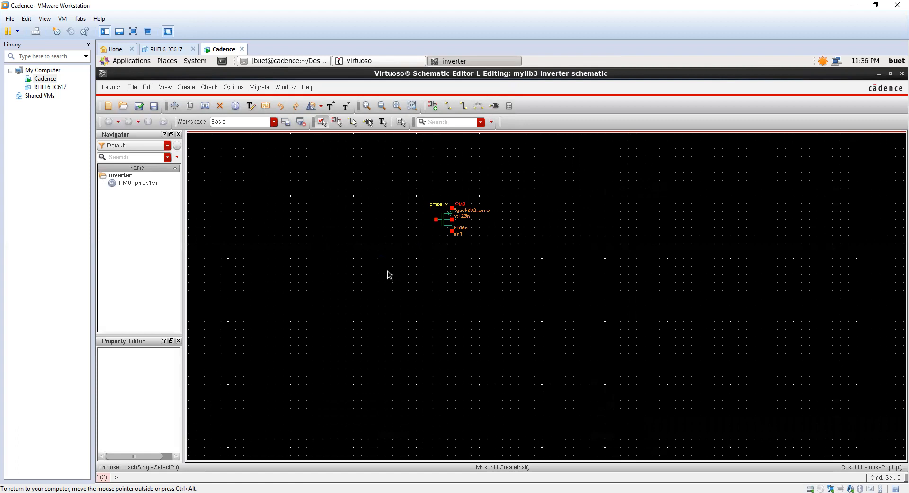
# Change the instance cell to nmos1v and place one NMOS transistor directly below the PMOS
pyautogui.press('i')
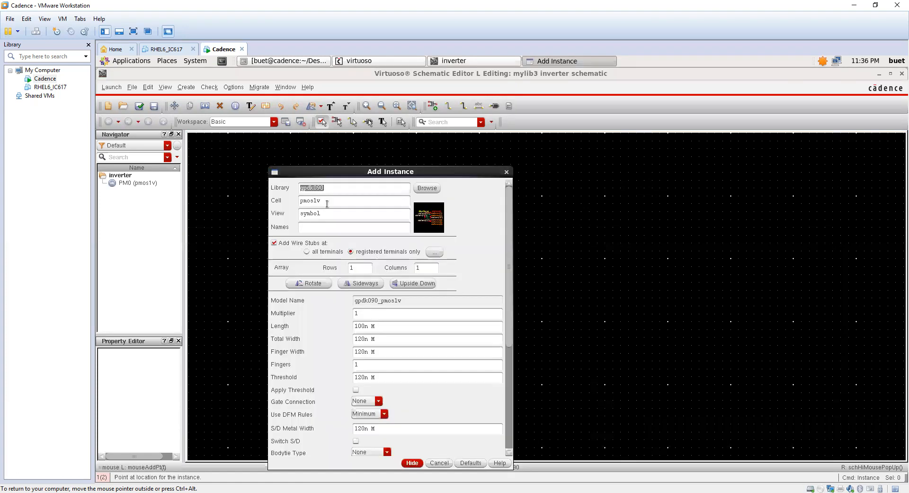
pyautogui.click(303, 201)
pyautogui.press('BackSpace')
pyautogui.write('n')
pyautogui.press('Tab')
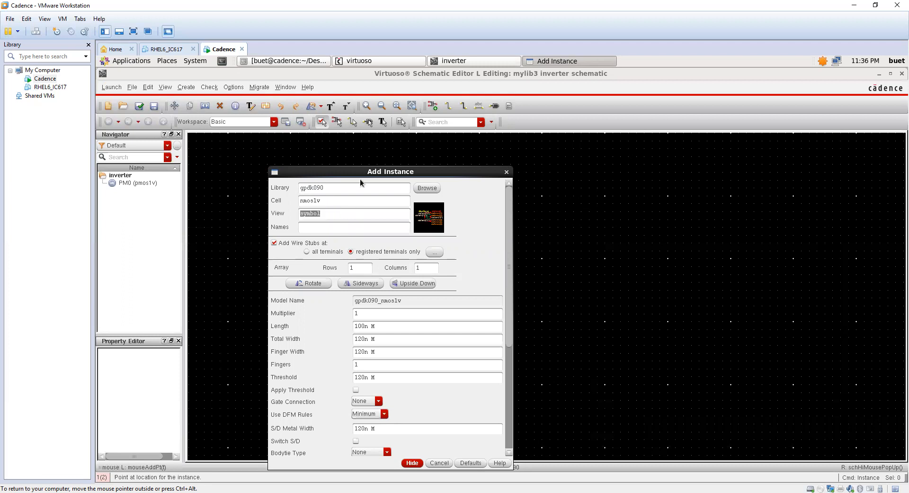
pyautogui.moveTo(368, 173); pyautogui.dragTo(366, 149)
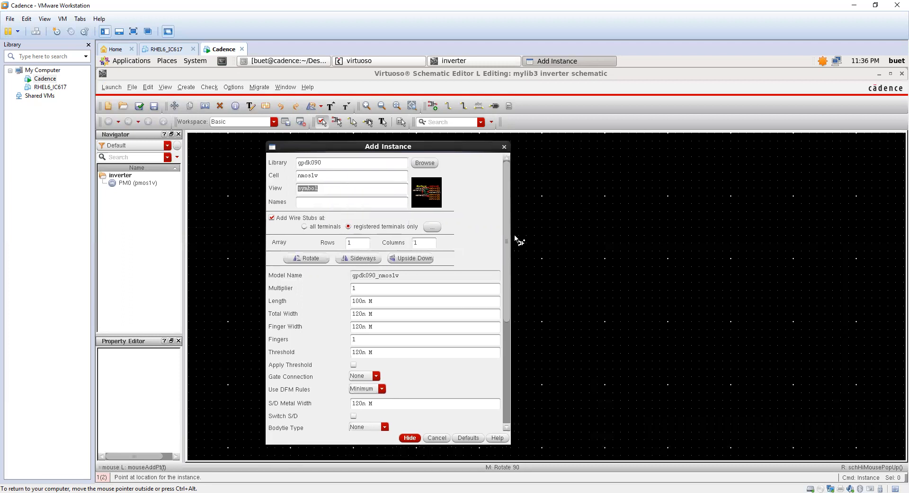
pyautogui.click(409, 437)
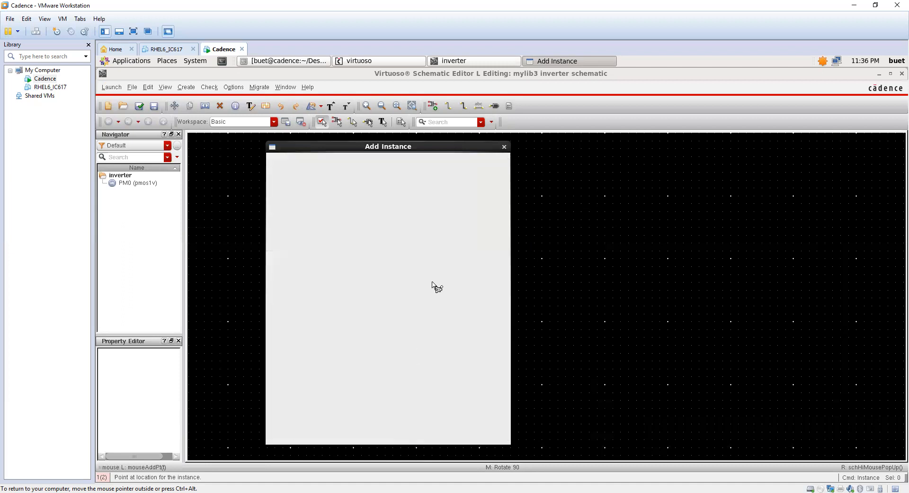
pyautogui.click(434, 268)
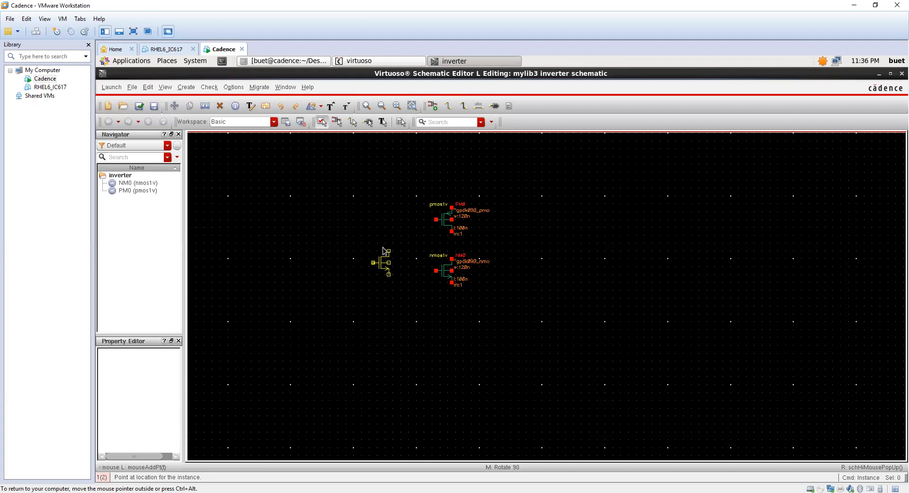
pyautogui.press('Escape')
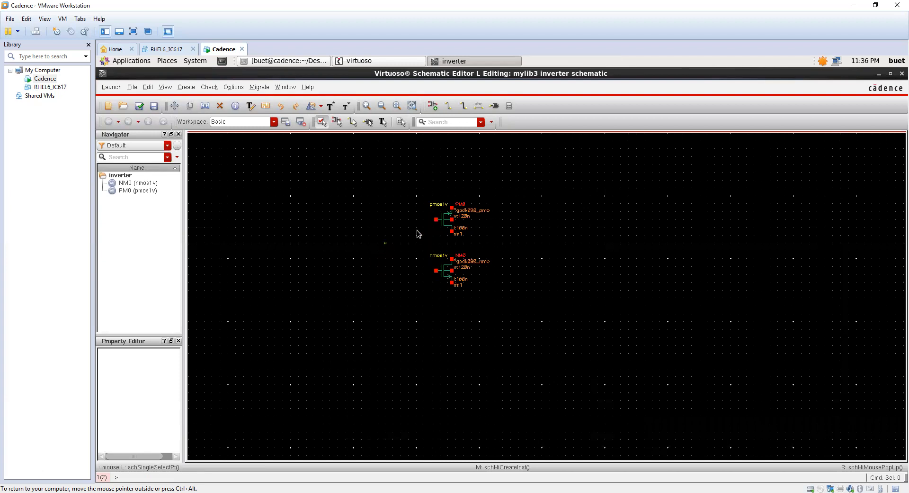
# Choose the vdd symbol from analogLib and place it above the PMOS transistor, aligned with its source terminal
pyautogui.scroll(2, 418, 233)
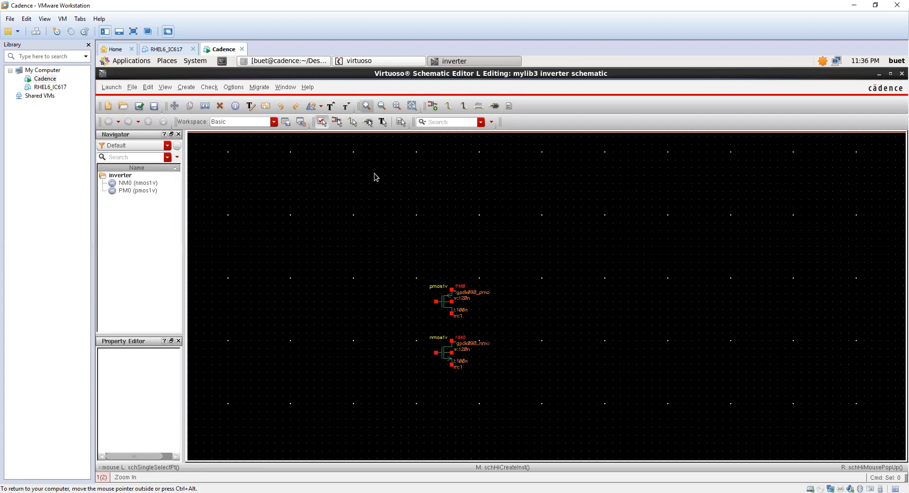
pyautogui.scroll(-2, 362, 247)
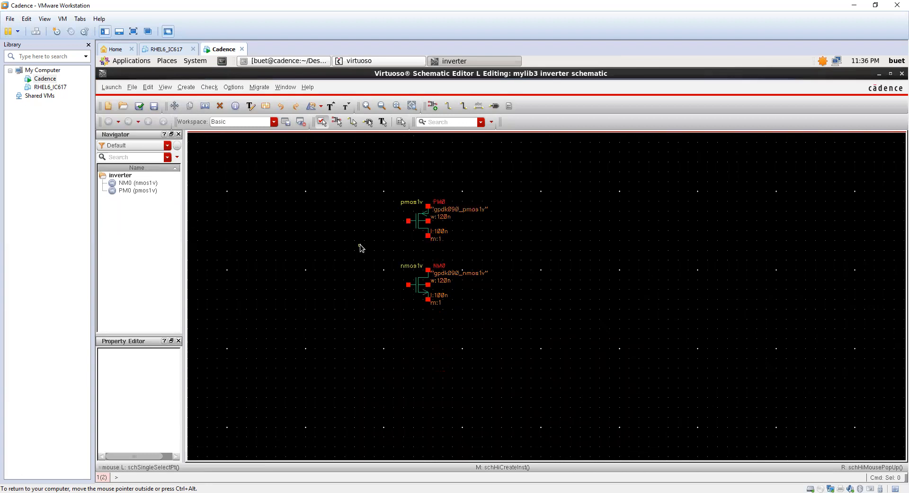
pyautogui.press('f')
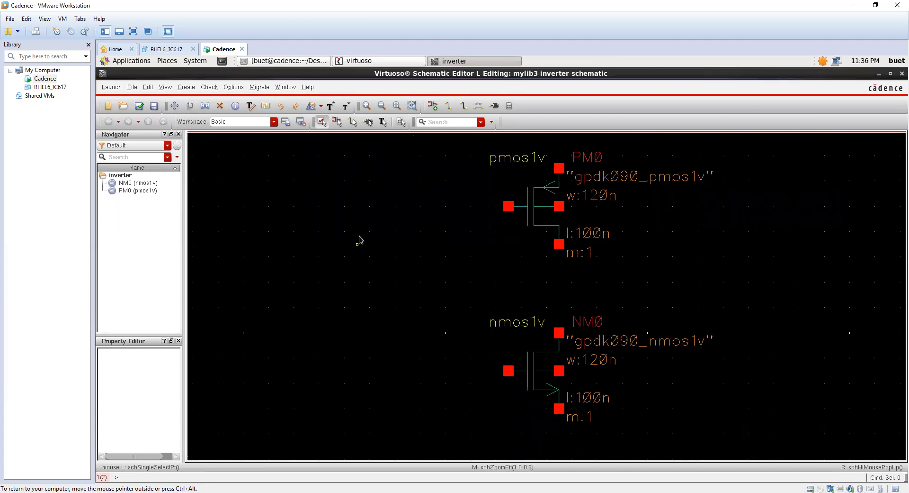
pyautogui.click(377, 104)
pyautogui.scroll(-1, 429, 286)
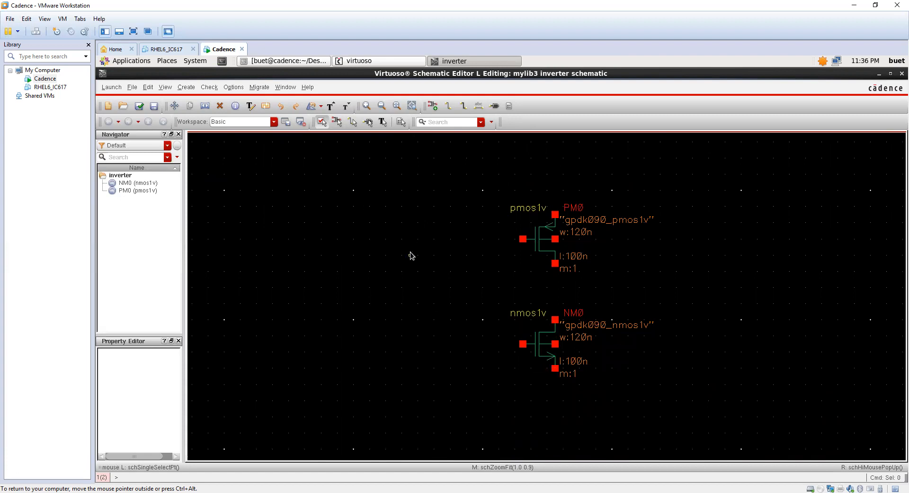
pyautogui.press('i')
pyautogui.click(418, 163)
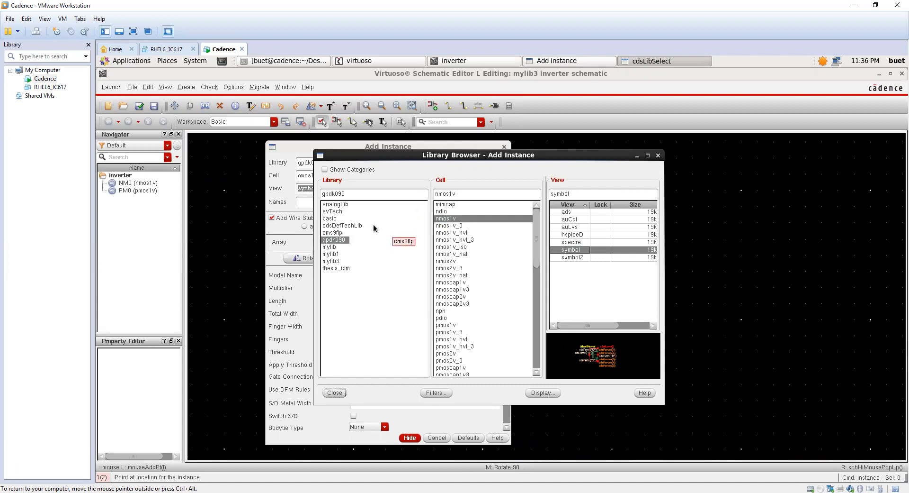
pyautogui.click(341, 205)
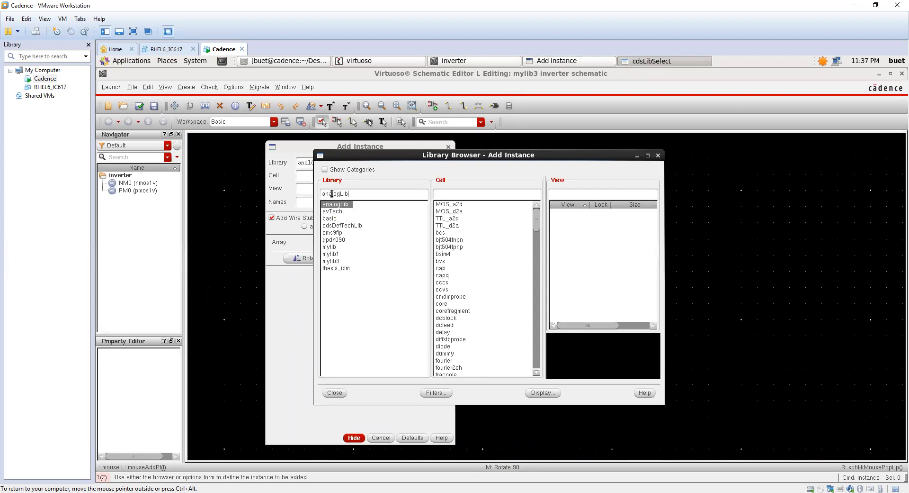
pyautogui.click(443, 196)
pyautogui.write('vdd')
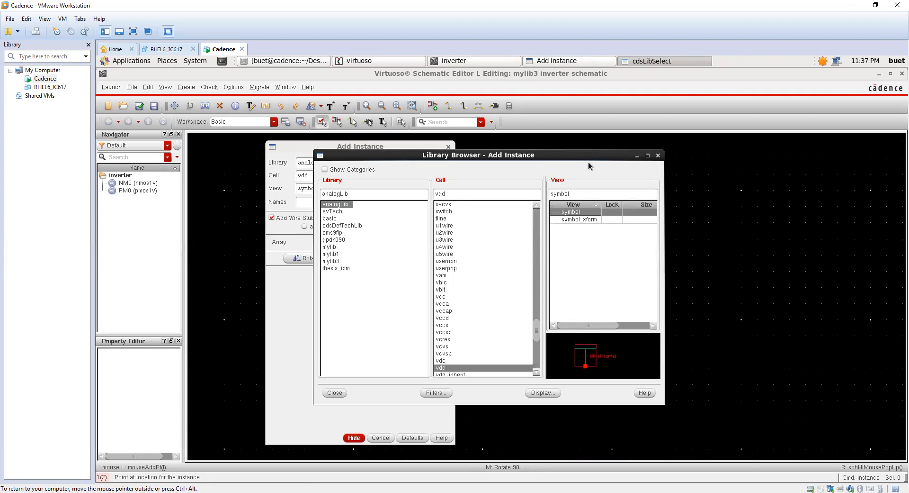
pyautogui.click(337, 393)
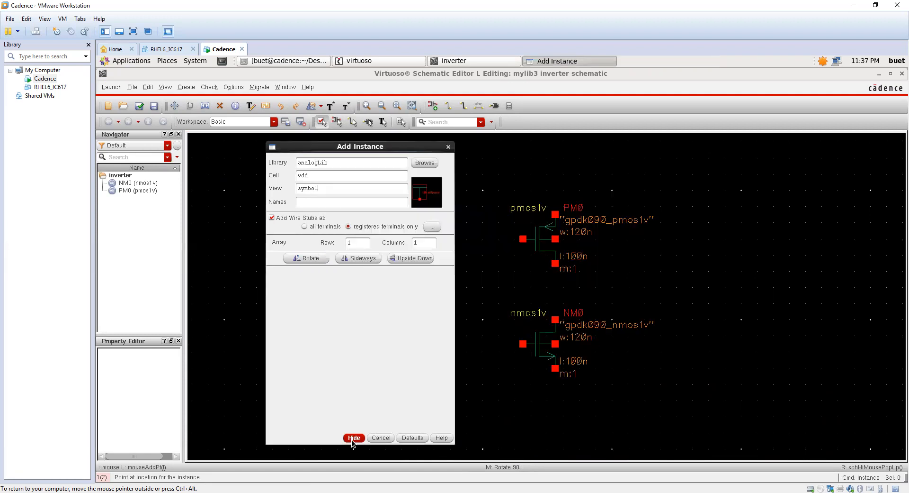
pyautogui.click(354, 438)
pyautogui.click(555, 175)
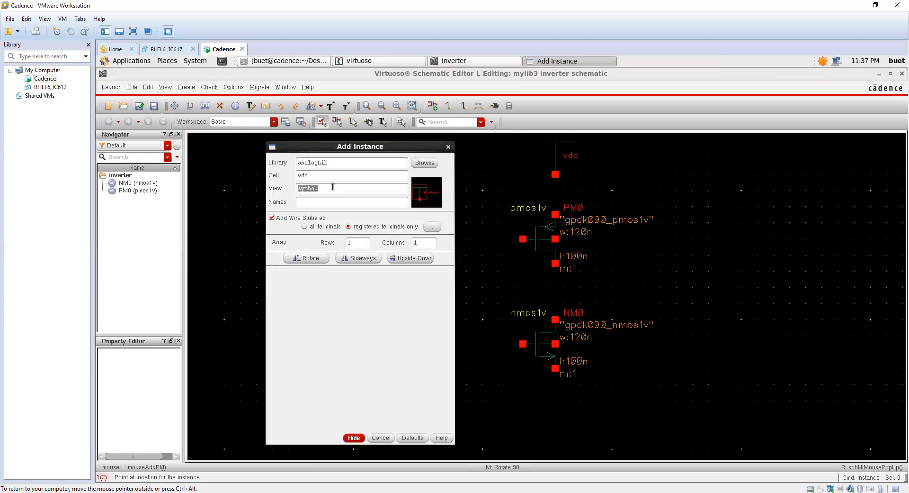
# Change the instance cell to gnd and place the ground symbol below the NMOS, aligned with its source terminal
pyautogui.moveTo(323, 176); pyautogui.dragTo(271, 174)
pyautogui.write('gnd')
pyautogui.press('Tab')
pyautogui.click(353, 438)
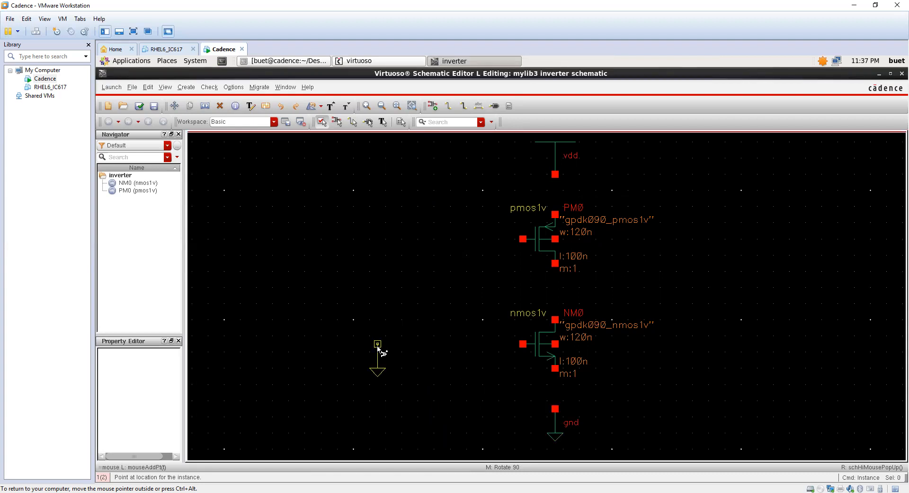
pyautogui.press('Escape')
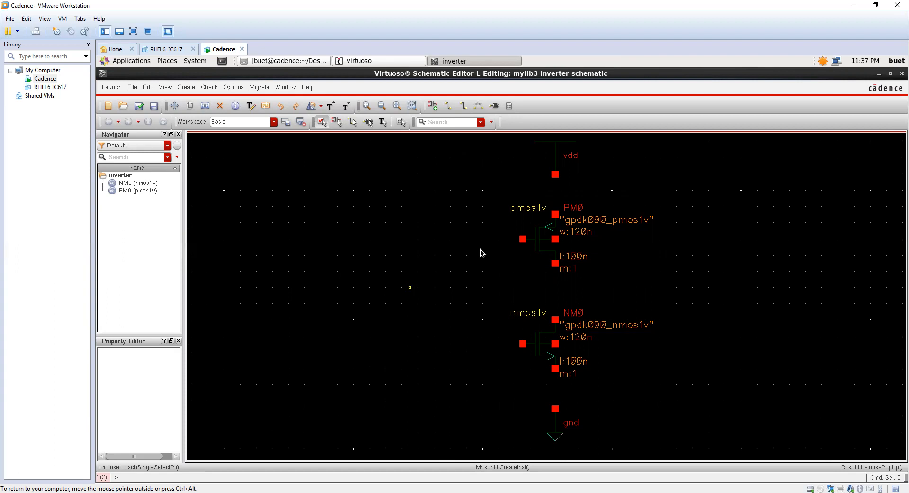
pyautogui.click(554, 147)
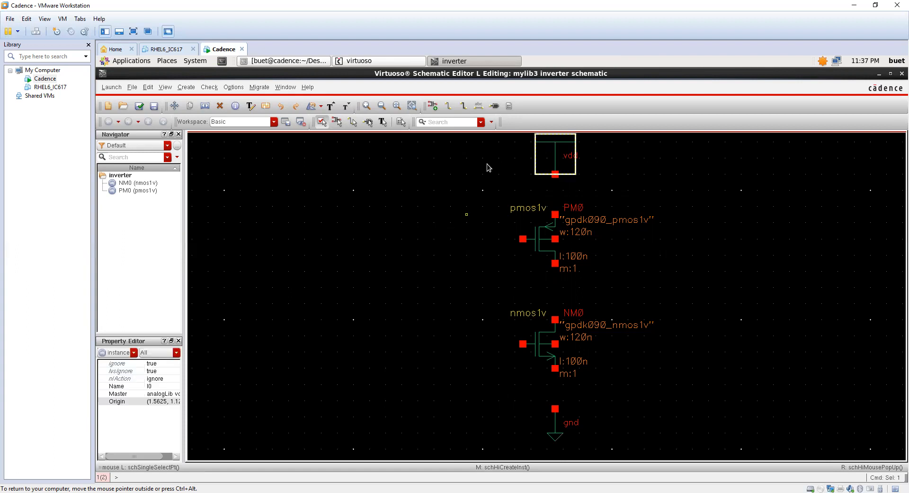
pyautogui.click(441, 173)
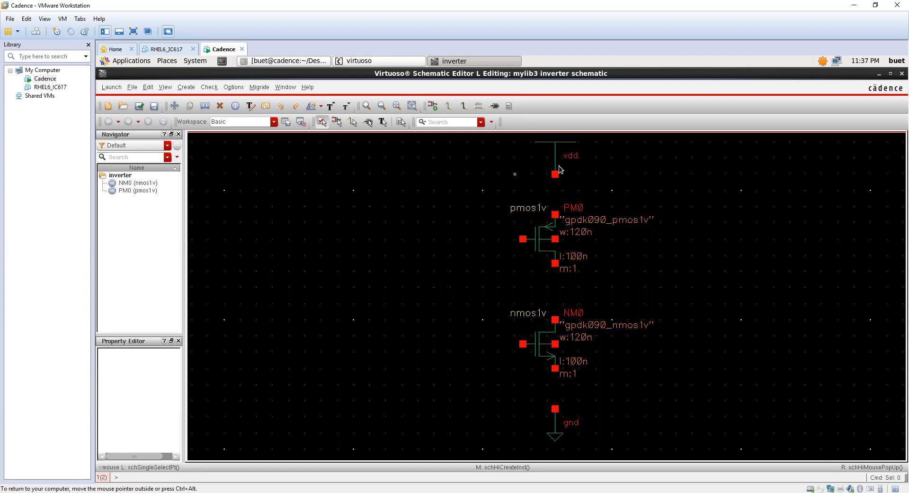
pyautogui.click(560, 169)
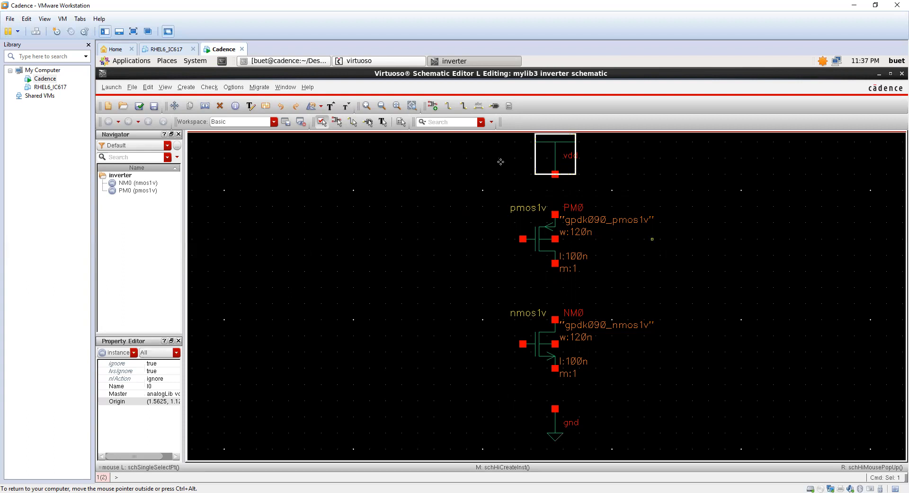
pyautogui.click(579, 161)
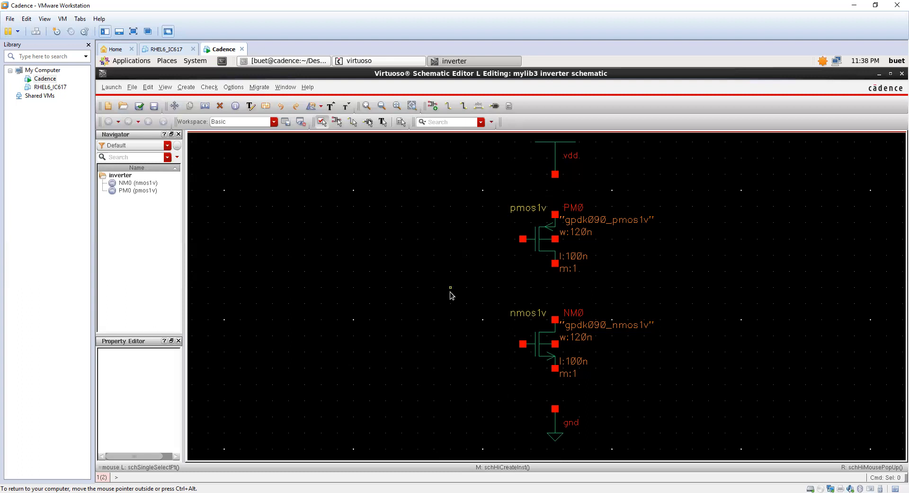
# Add an input pin named in to the left of the transistors, midway between the PMOS and NMOS
pyautogui.press('p')
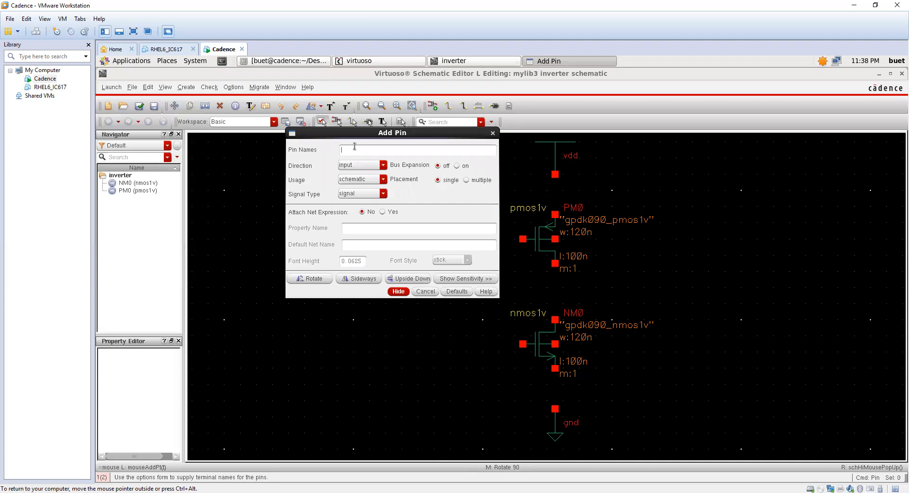
pyautogui.write('in')
pyautogui.click(398, 291)
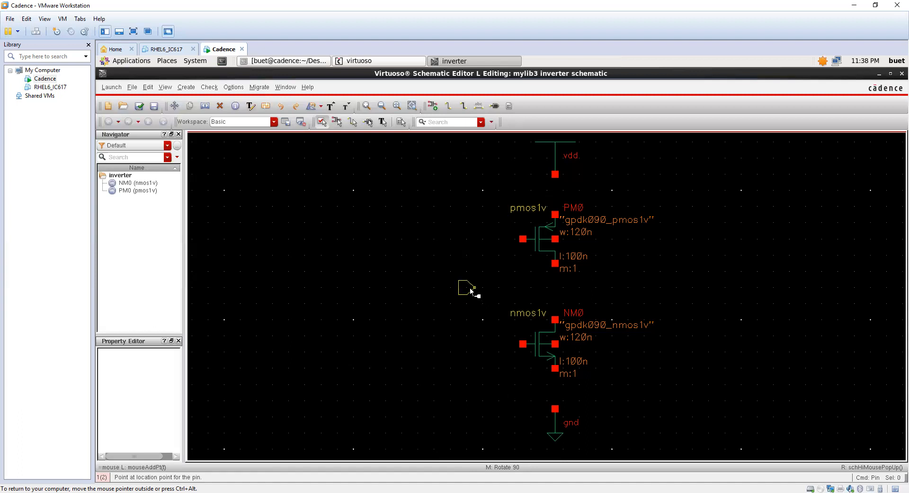
pyautogui.click(466, 287)
pyautogui.press('Escape')
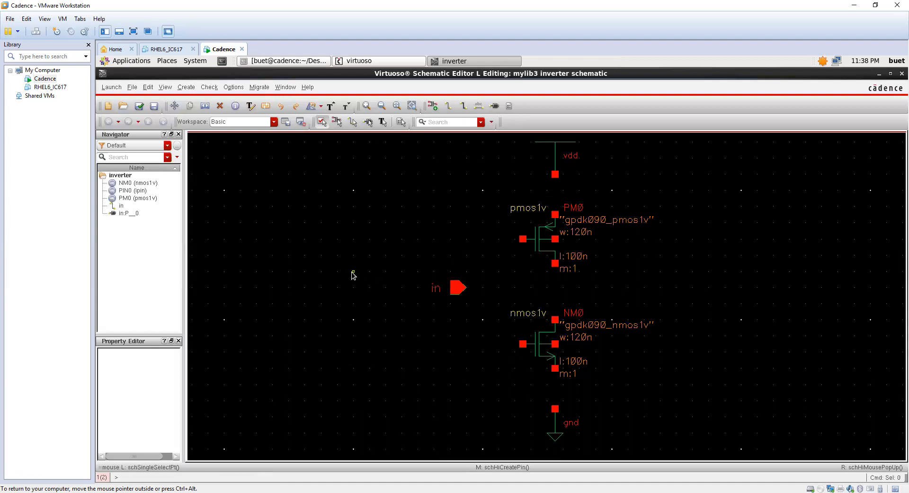
# Add an output pin named out to the right of the transistors, level with the in pin
pyautogui.press('p')
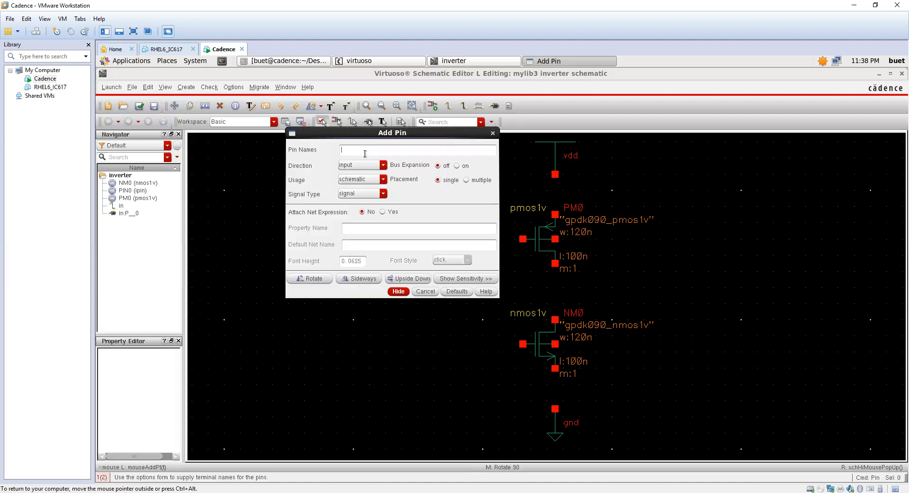
pyautogui.write('out')
pyautogui.click(362, 164)
pyautogui.click(353, 179)
pyautogui.click(397, 291)
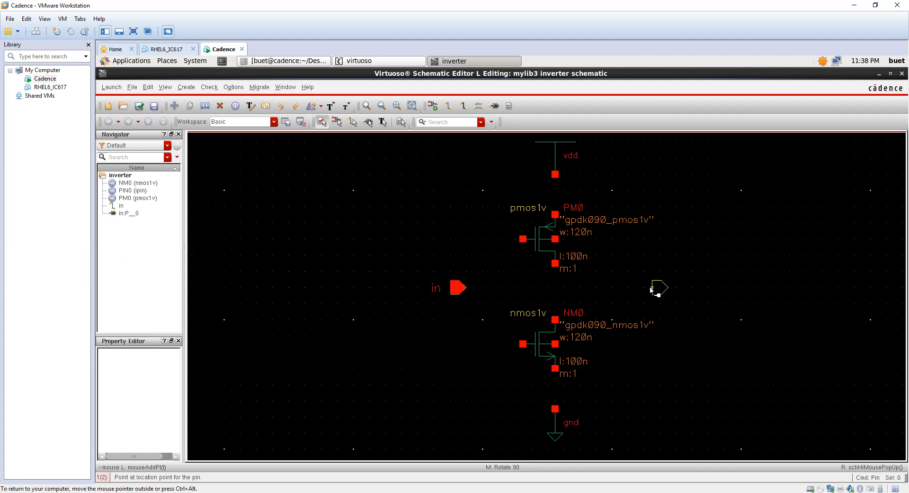
pyautogui.click(487, 255)
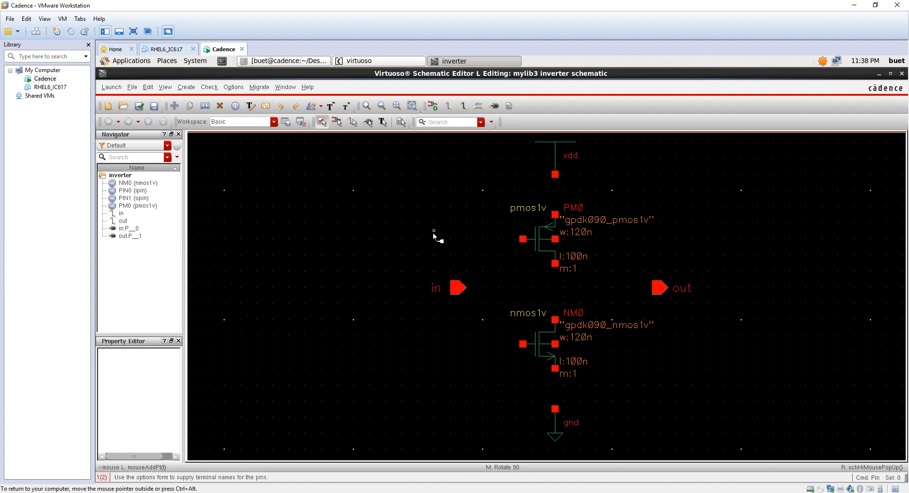
pyautogui.press('Escape')
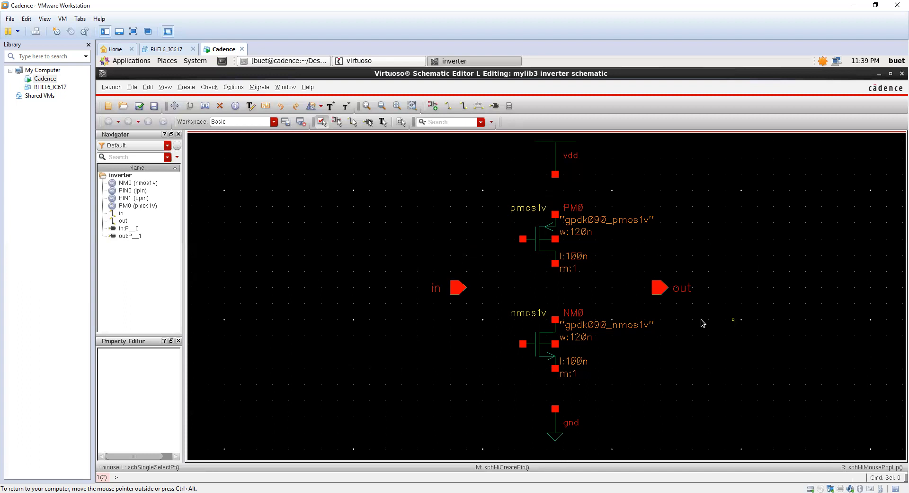
# Add an input pin named in2 to the right of the out pin
pyautogui.press('p')
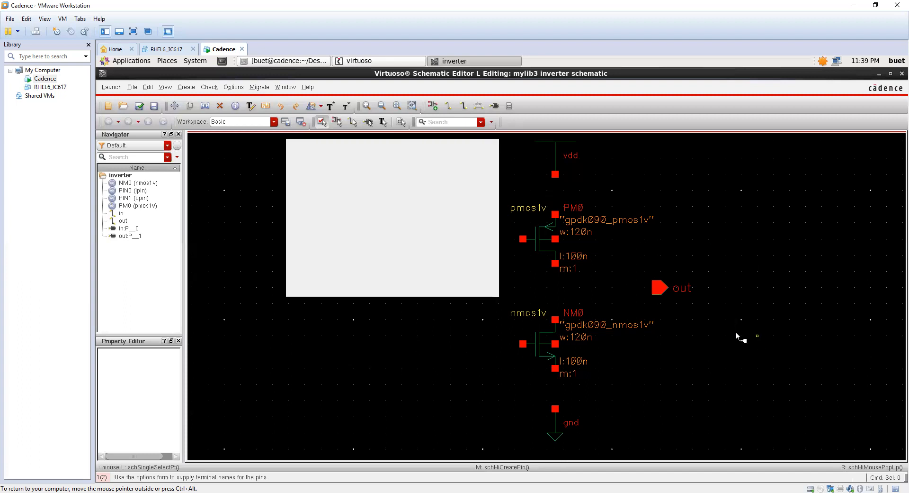
pyautogui.write('in2')
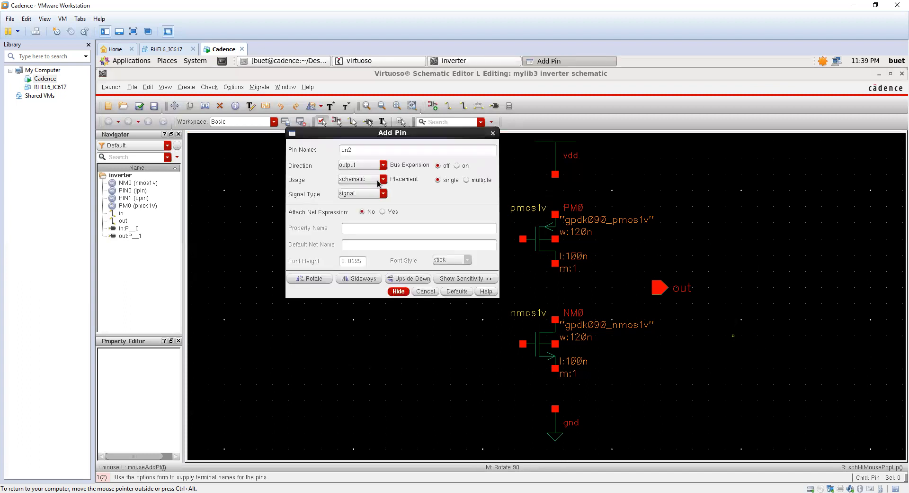
pyautogui.click(373, 166)
pyautogui.click(347, 173)
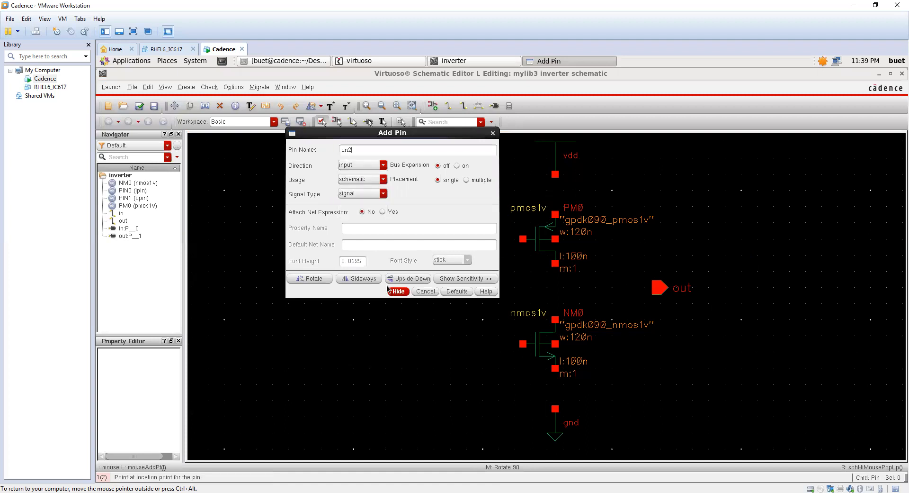
pyautogui.click(398, 290)
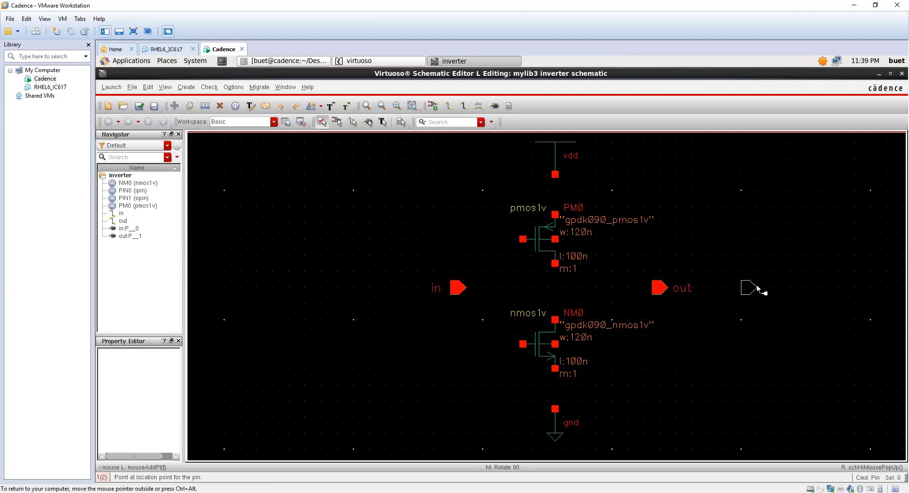
pyautogui.click(756, 290)
pyautogui.press('Escape')
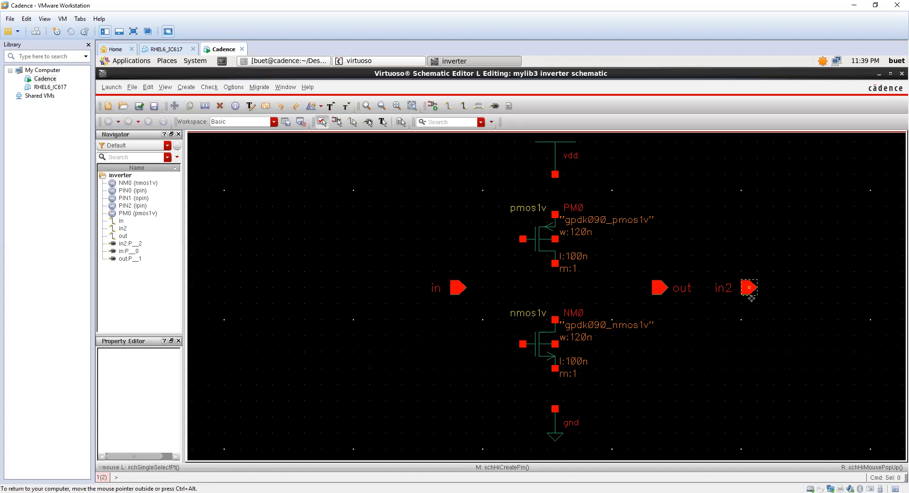
# Rotate the in2 pin so it points toward the out pin, and delete it from the schematic
pyautogui.click(751, 295)
pyautogui.press('r')
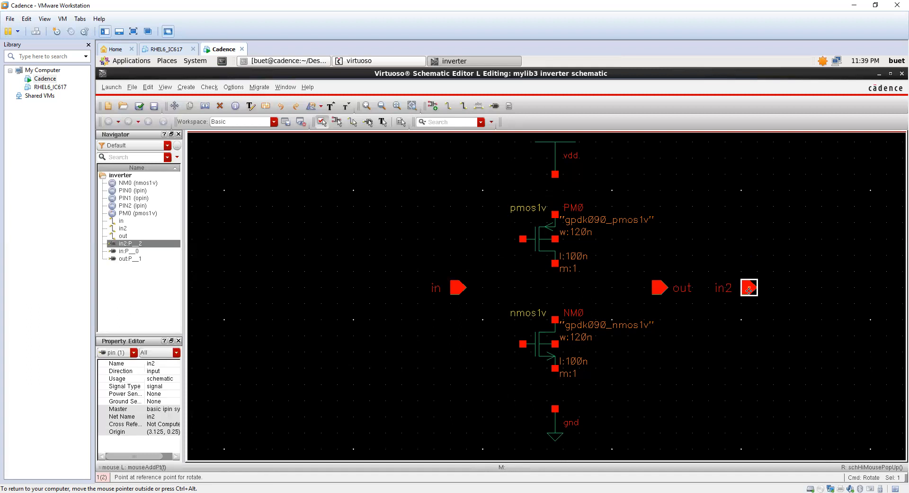
pyautogui.click(748, 290)
pyautogui.click(746, 290)
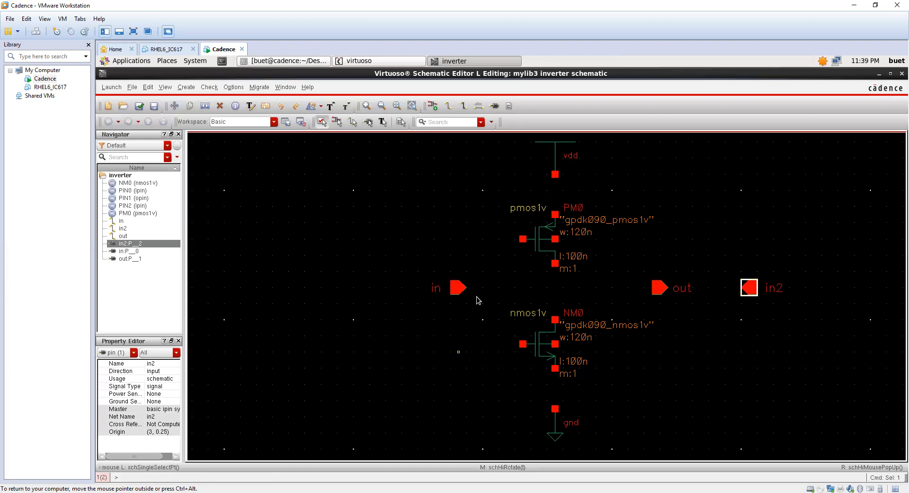
pyautogui.click(560, 287)
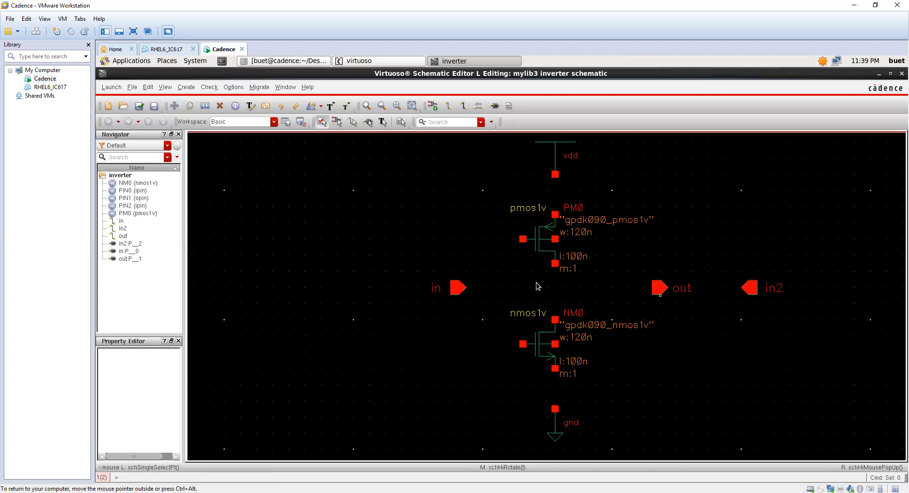
pyautogui.click(749, 290)
pyautogui.press('Delete')
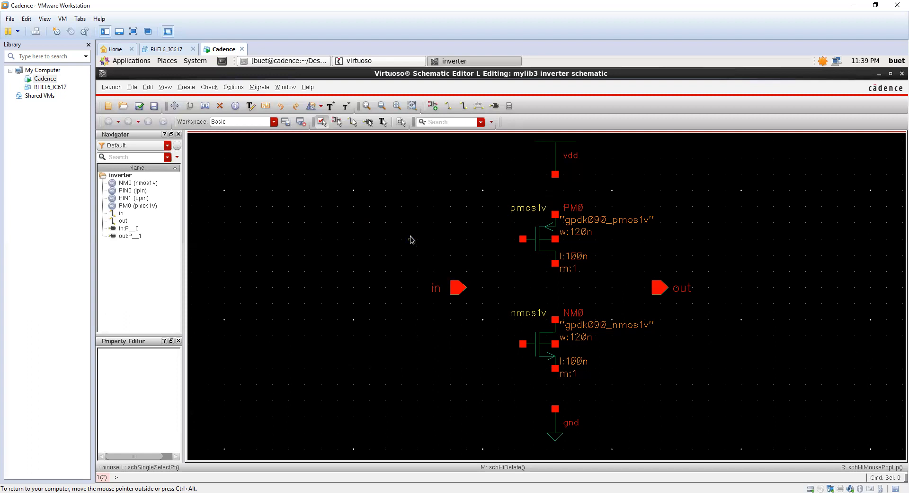
# Draw a straight wire from the PMOS drain terminal down to the NMOS drain terminal
pyautogui.press('w')
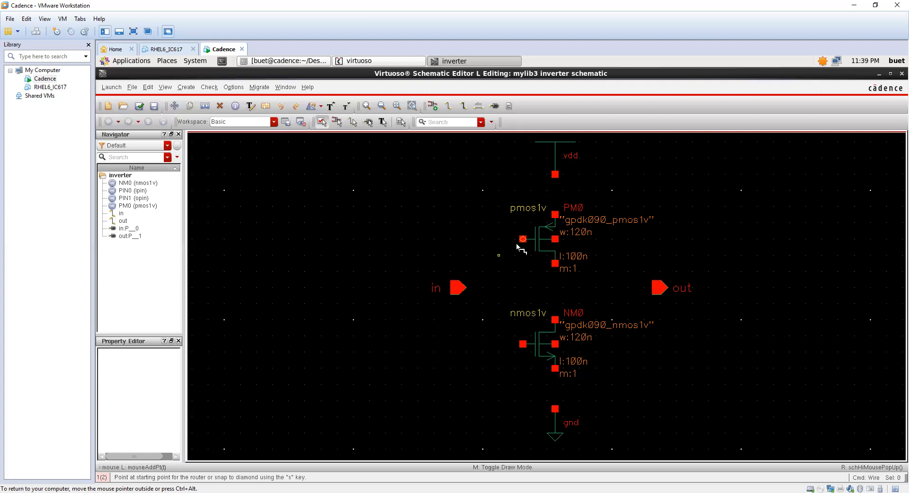
pyautogui.click(467, 246)
pyautogui.click(555, 263)
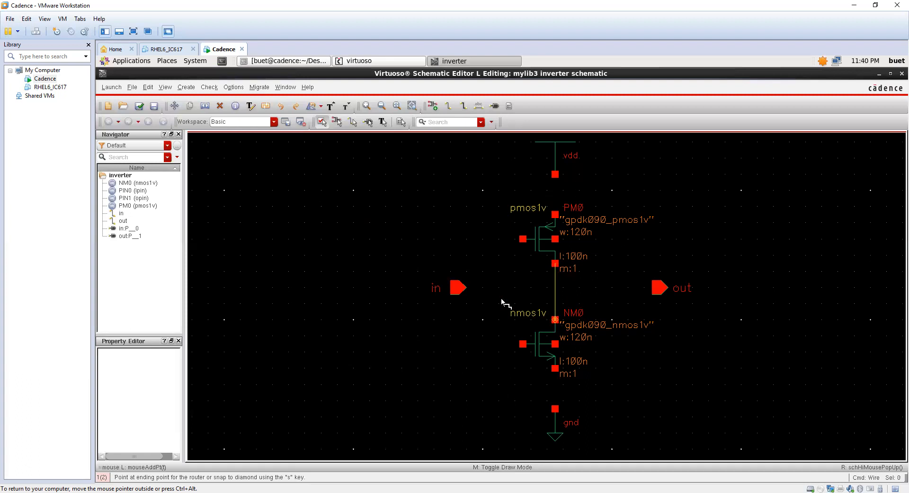
pyautogui.click(555, 319)
pyautogui.click(524, 344)
pyautogui.press('ctrl')
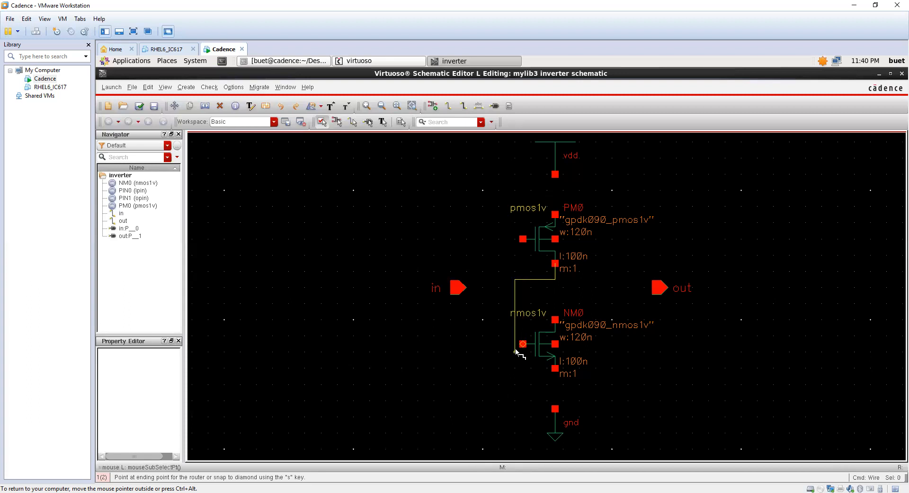
pyautogui.keyDown('ctrl'); pyautogui.scroll(1, 532, 337); pyautogui.keyUp('ctrl')
pyautogui.keyDown('ctrl'); pyautogui.scroll(1, 533, 340); pyautogui.keyUp('ctrl')
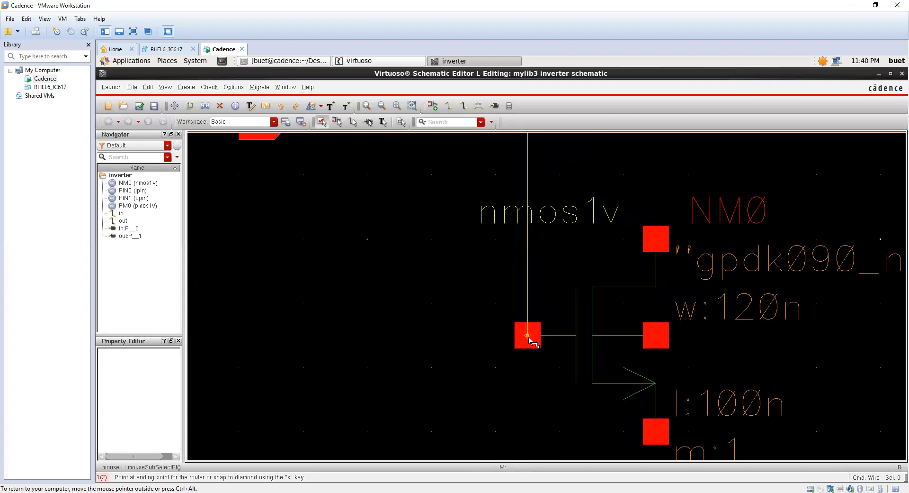
pyautogui.keyDown('ctrl'); pyautogui.scroll(1, 530, 336); pyautogui.keyUp('ctrl')
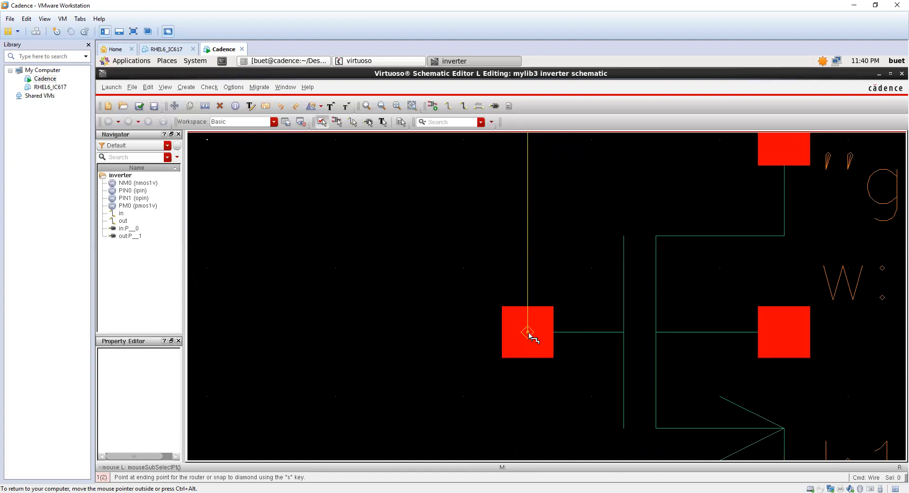
pyautogui.keyDown('ctrl'); pyautogui.scroll(-3, 529, 327); pyautogui.keyUp('ctrl')
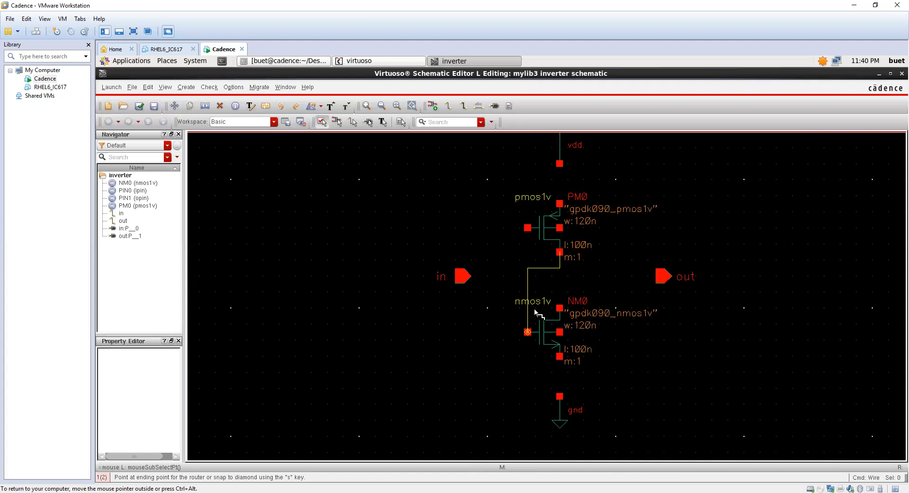
pyautogui.click(560, 308)
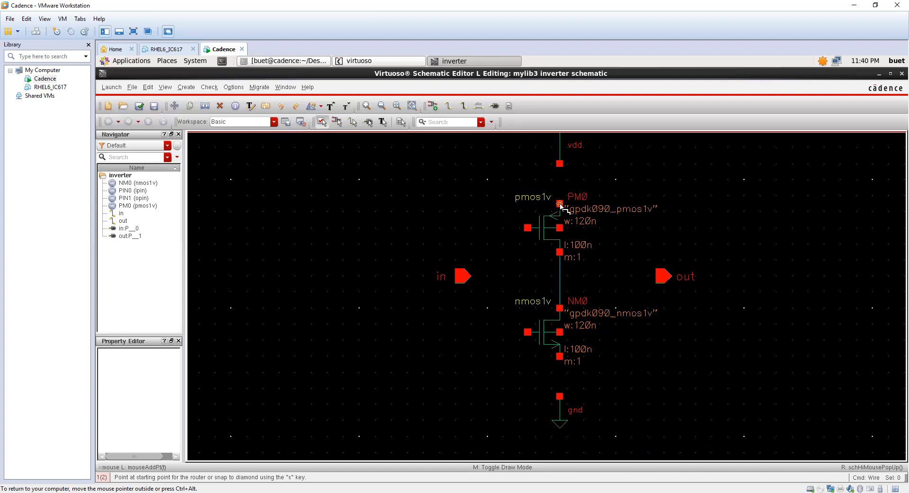
# Wire the PMOS source to vdd and connect the PMOS and NMOS gates with a wire running left of the transistors
pyautogui.click(558, 161)
pyautogui.click(508, 226)
pyautogui.click(527, 331)
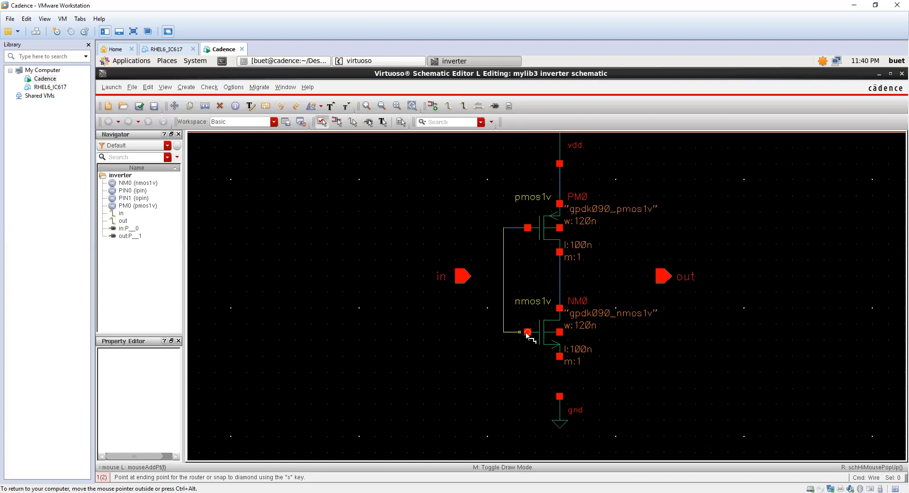
# Wire the NMOS source and body to the gnd net, and the PMOS body to the vdd net
pyautogui.click(559, 395)
pyautogui.click(560, 356)
pyautogui.click(598, 338)
pyautogui.press('s')
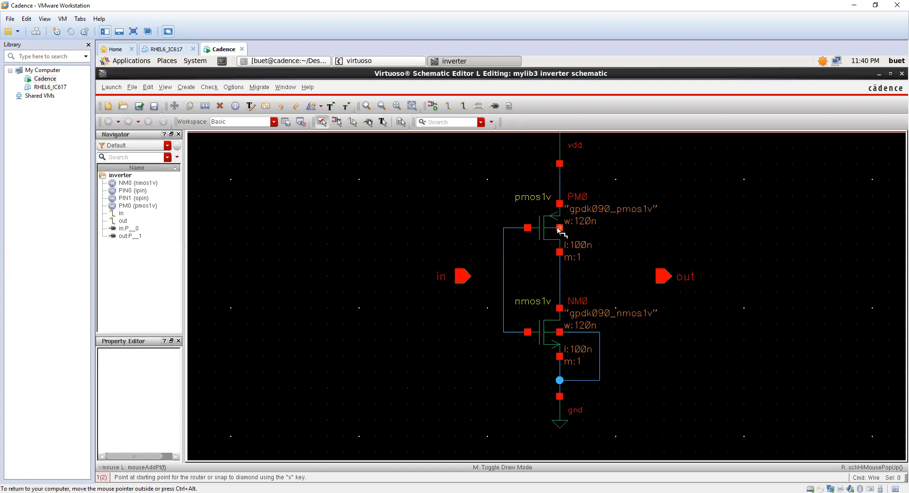
pyautogui.press('s')
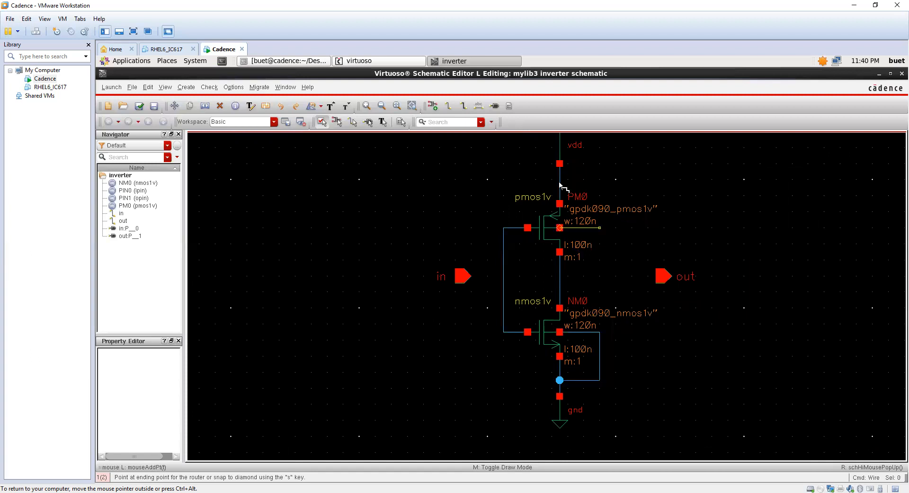
pyautogui.click(560, 184)
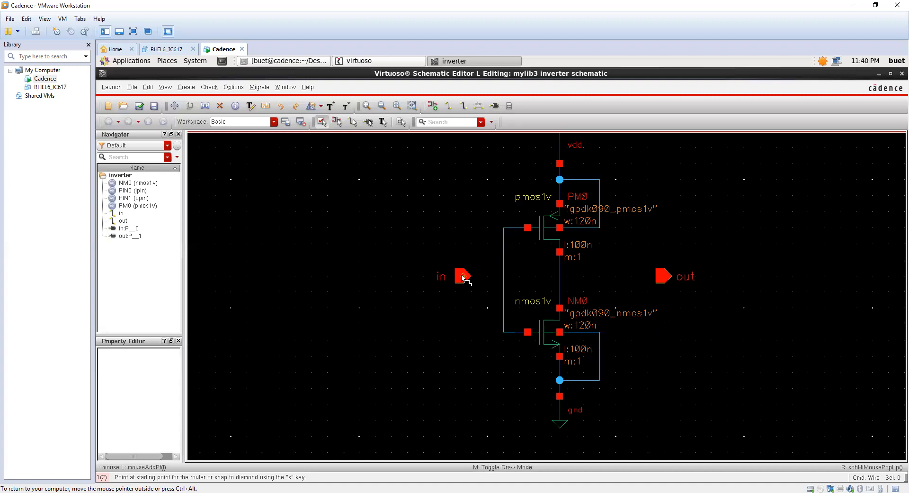
# Wire the in pin to the shared gate wire and the out pin to the wire joining the drains
pyautogui.click(501, 277)
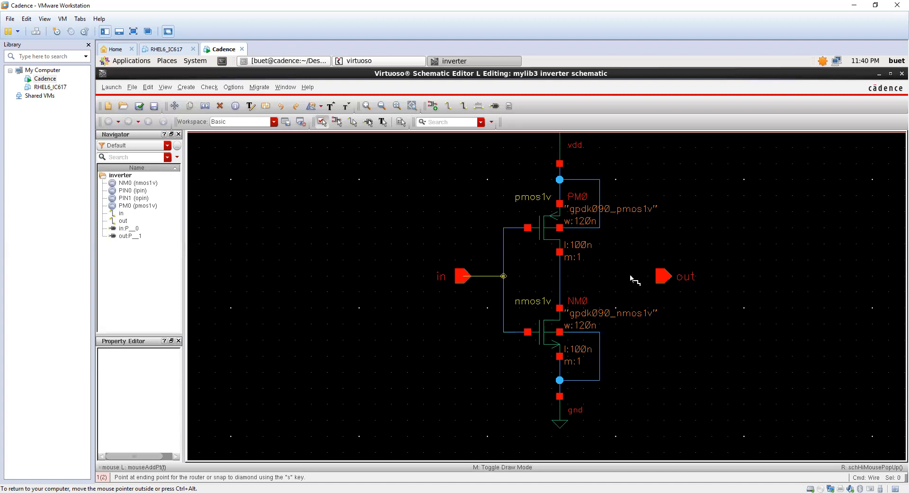
pyautogui.click(664, 277)
pyautogui.click(562, 278)
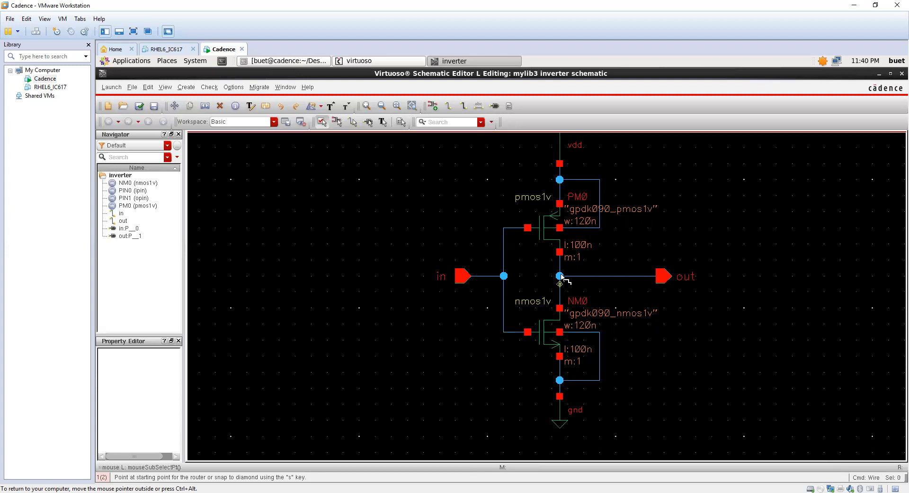
# Draw a short dangling wire leftward from the output junction between the two drains
pyautogui.scroll(2, 558, 274)
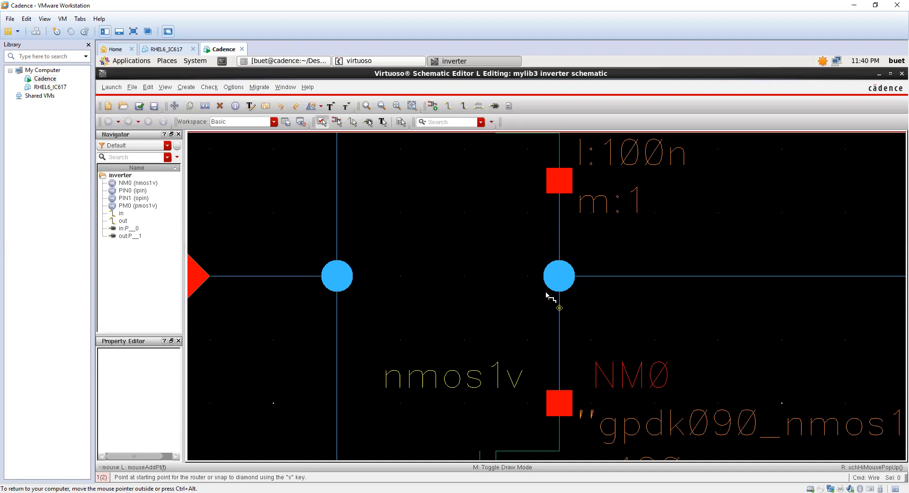
pyautogui.click(559, 276)
pyautogui.click(463, 276)
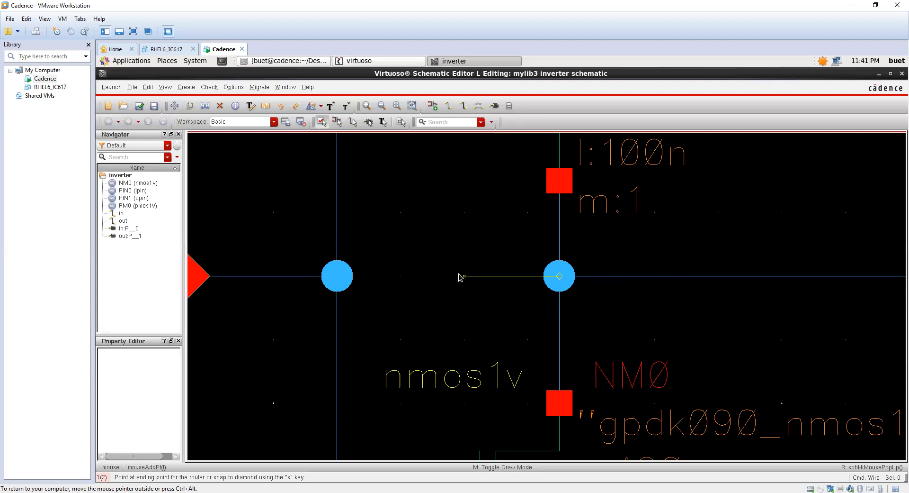
pyautogui.press('Escape')
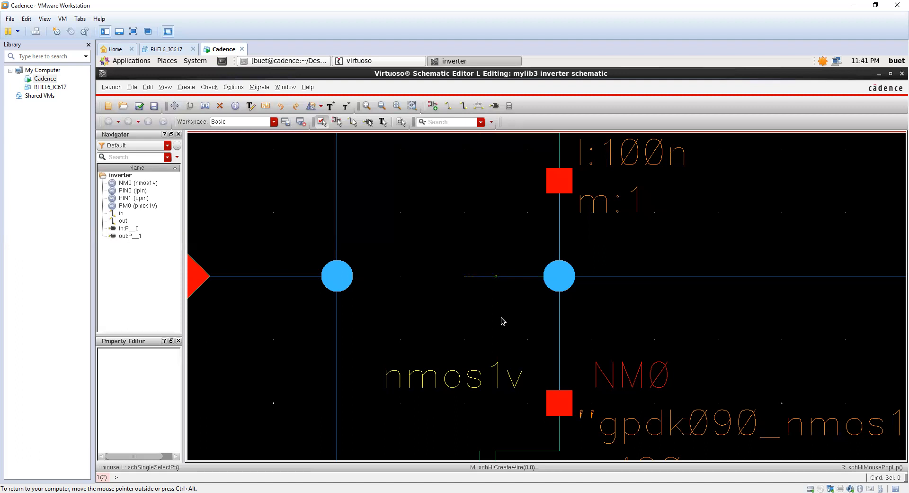
# Delete the dangling wire stub beside the output junction and fit the whole schematic in view
pyautogui.click(495, 276)
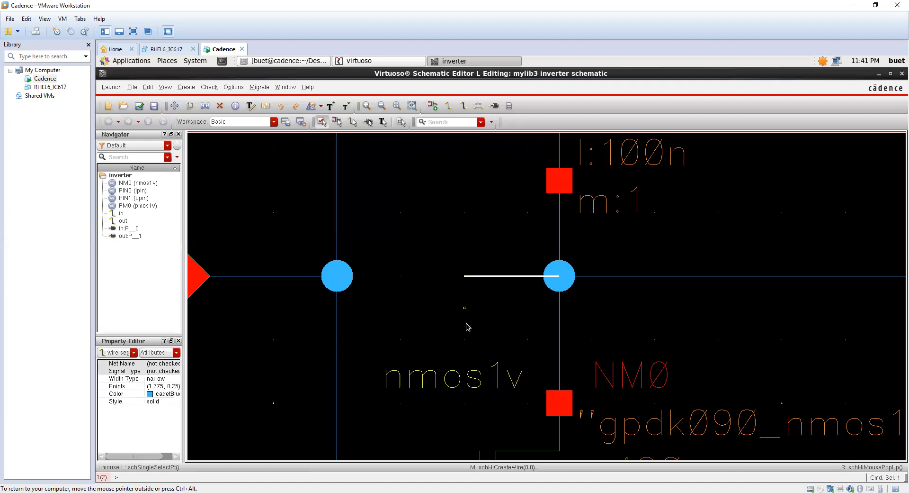
pyautogui.press('Delete')
pyautogui.scroll(-1, 462, 260)
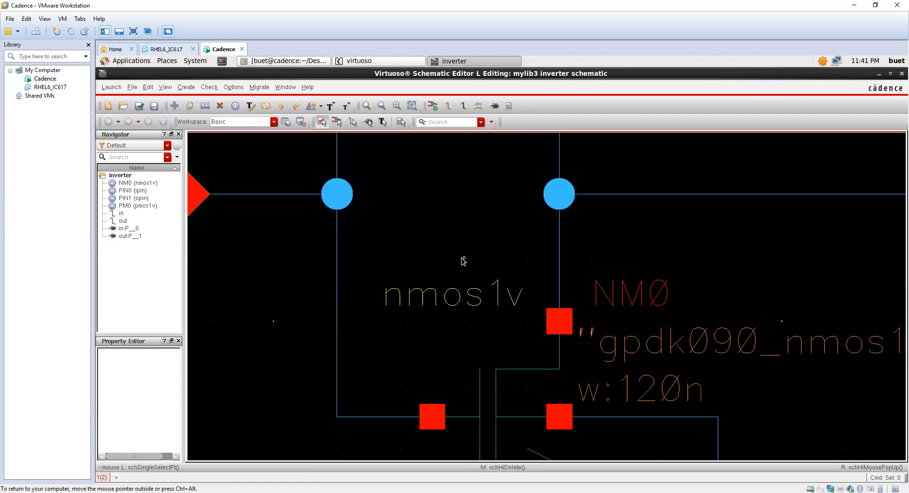
pyautogui.keyDown('ctrl'); pyautogui.scroll(-2, 457, 252); pyautogui.keyUp('ctrl')
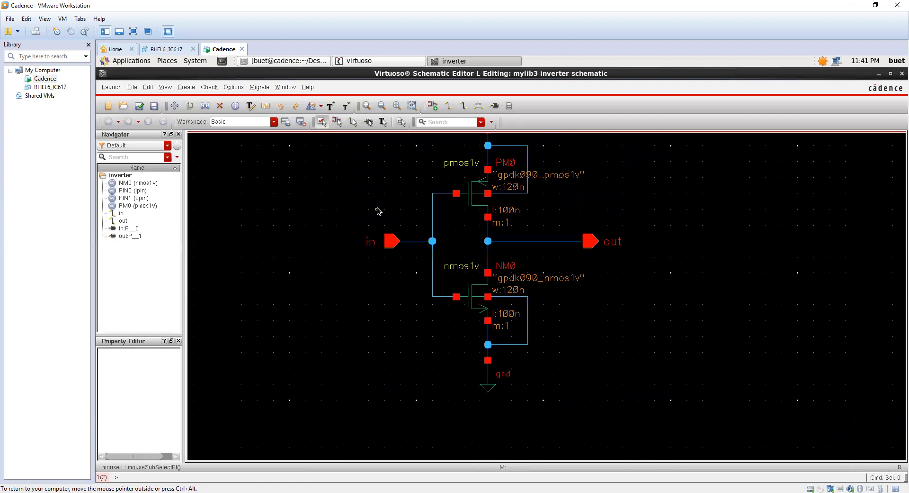
pyautogui.press('f')
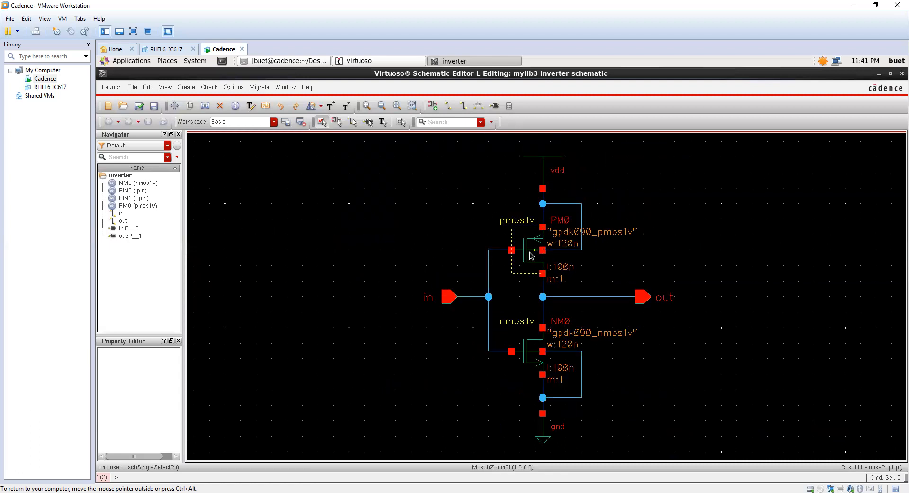
pyautogui.hotkey('ctrl', 'z')
pyautogui.hotkey('ctrl', 'z')
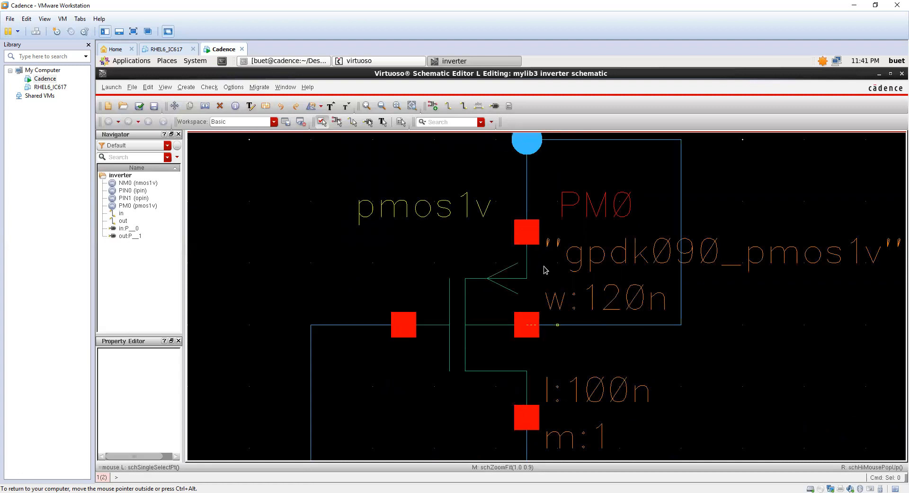
pyautogui.press('w')
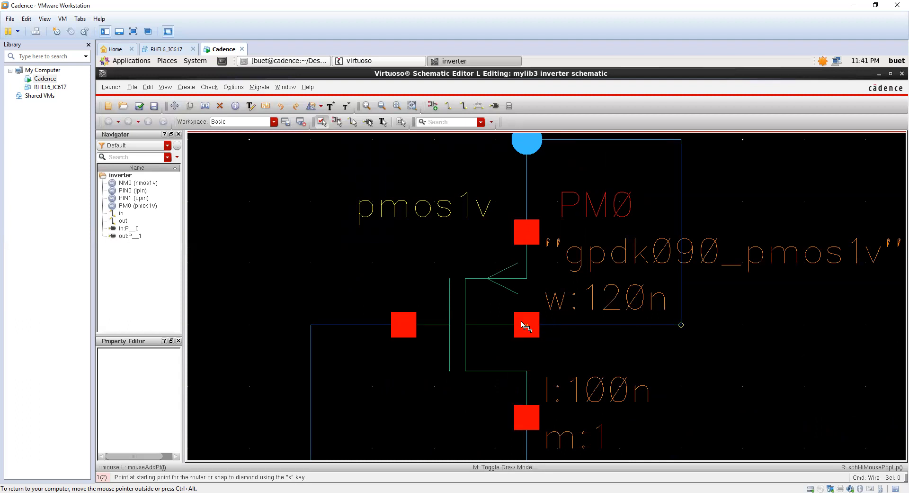
pyautogui.click(524, 240)
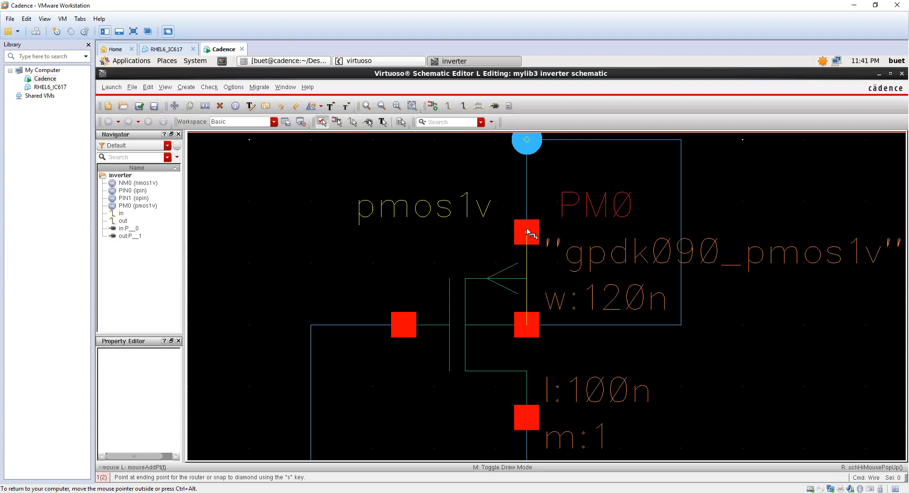
pyautogui.press('Escape')
pyautogui.press('f')
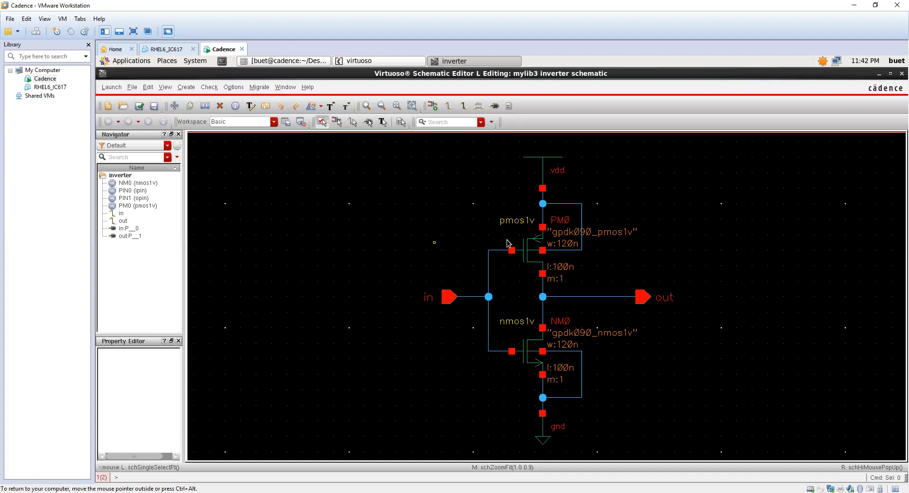
# Set the total width of the PMOS transistor to 240n in its object properties
pyautogui.click(526, 251)
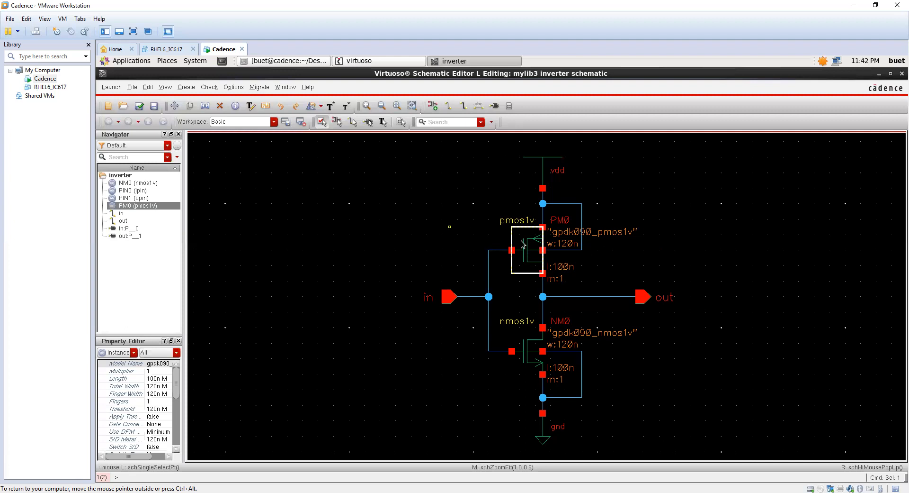
pyautogui.click(453, 269)
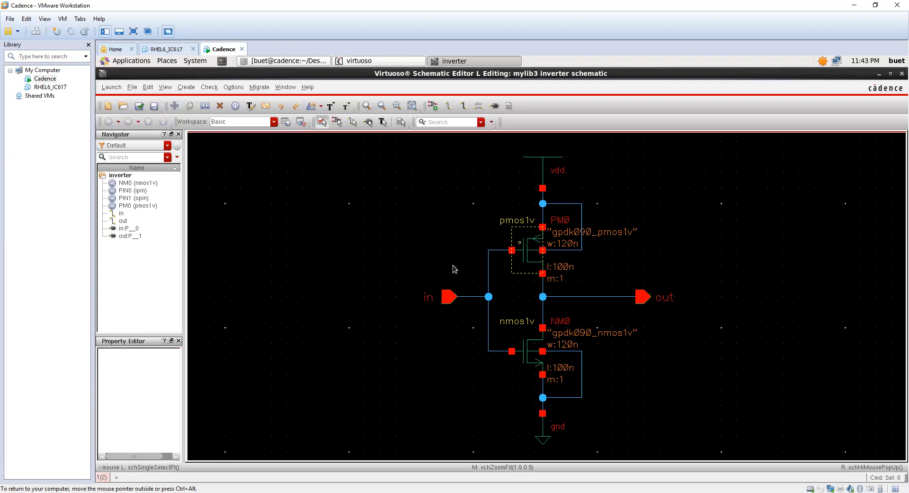
pyautogui.click(526, 251)
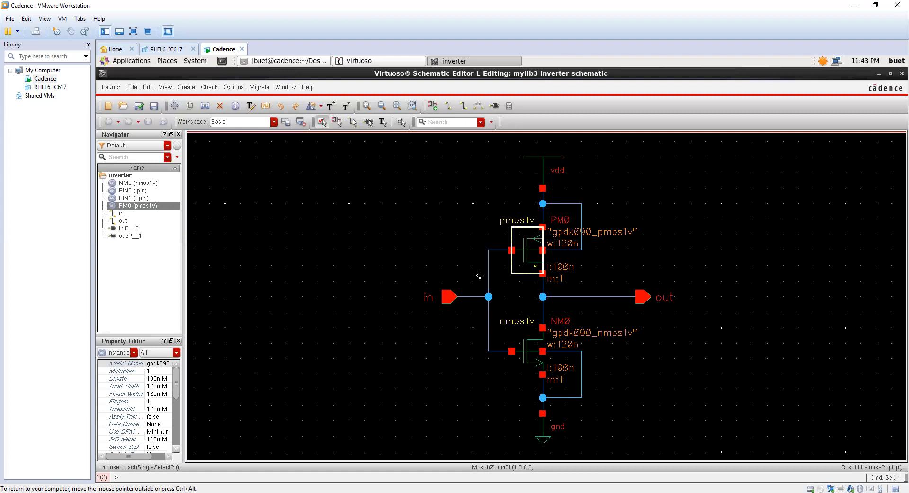
pyautogui.rightClick(524, 253)
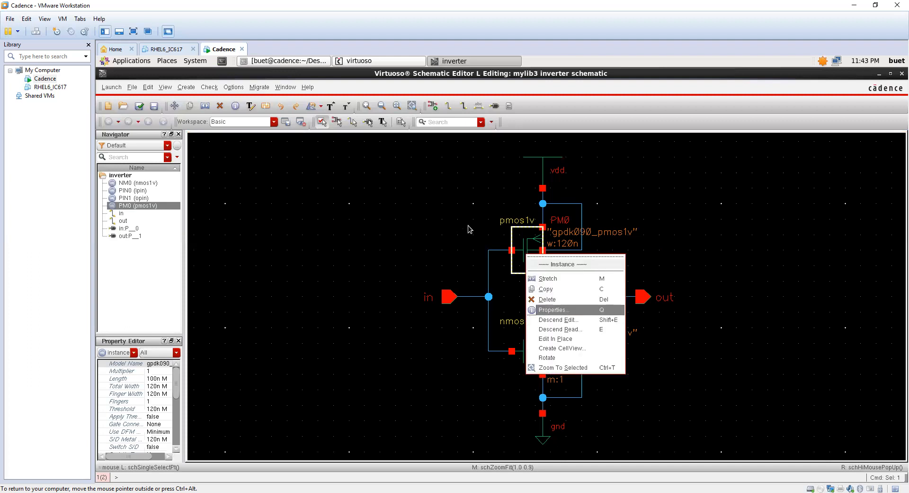
pyautogui.click(491, 252)
pyautogui.press('q')
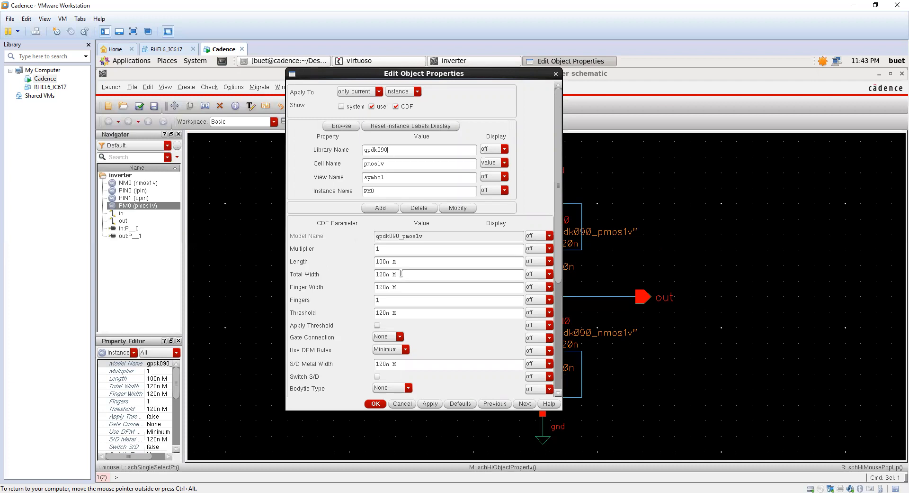
pyautogui.moveTo(402, 274); pyautogui.dragTo(348, 272)
pyautogui.write('240n')
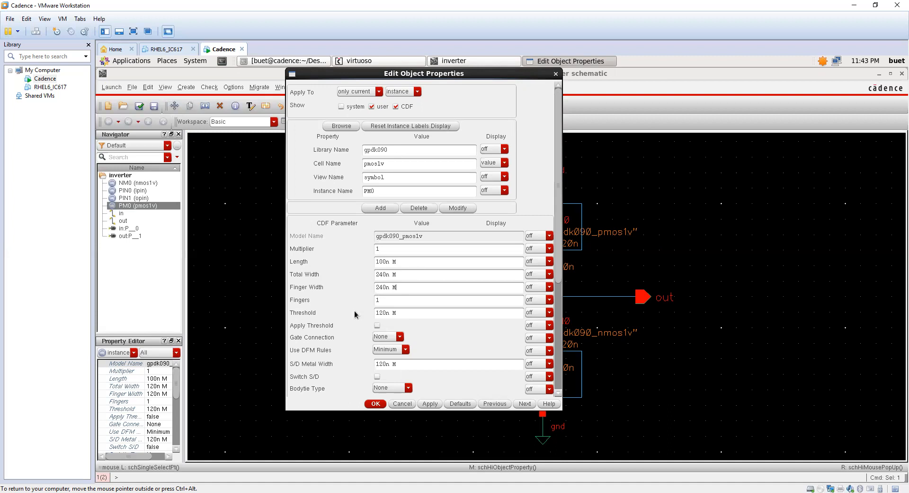
pyautogui.click(376, 403)
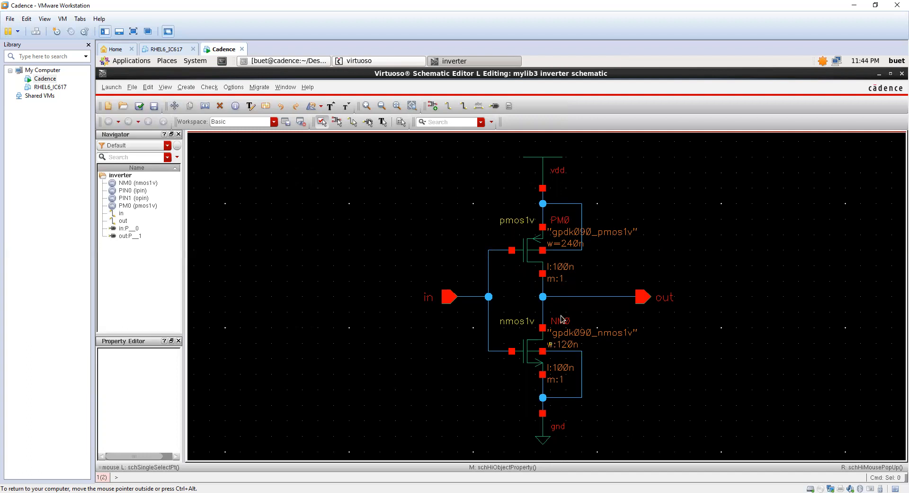
# Try to set the PMOS transistor's length to 90n, and leave its properties without applying
pyautogui.click(530, 250)
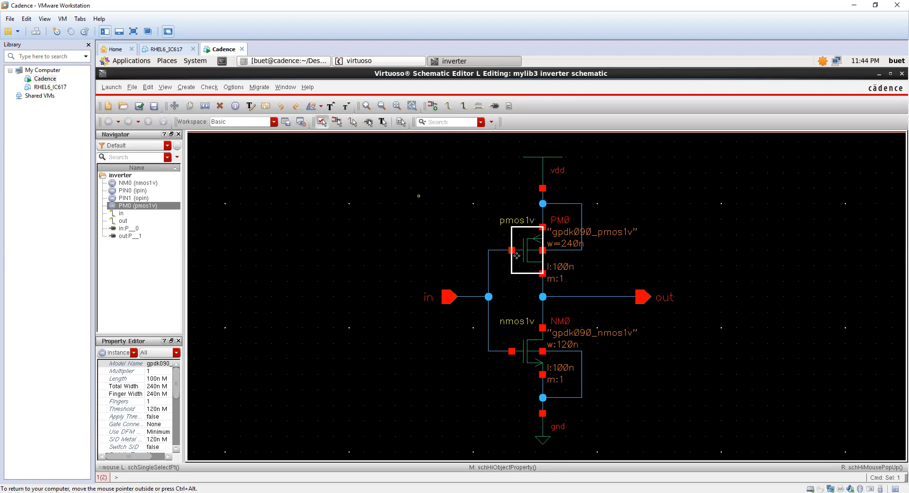
pyautogui.press('q')
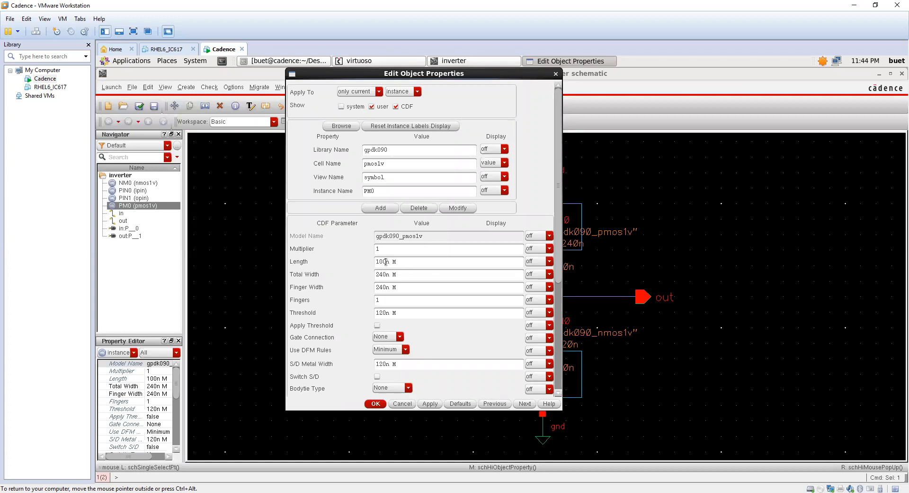
pyautogui.click(344, 262)
pyautogui.write('90n')
pyautogui.press('Tab')
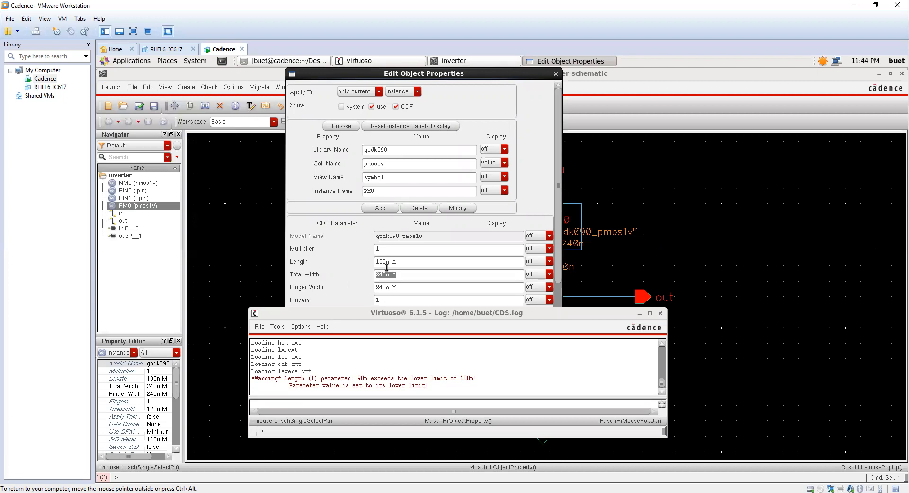
pyautogui.click(640, 313)
pyautogui.click(401, 404)
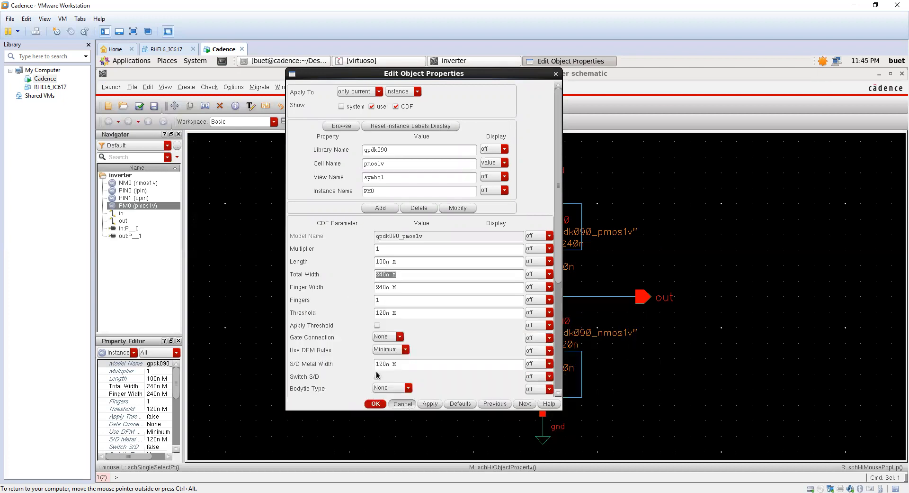
pyautogui.click(441, 266)
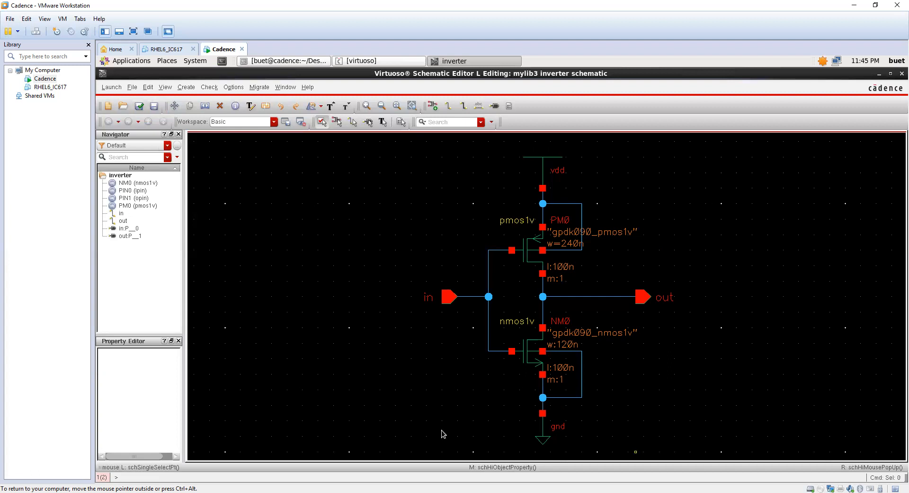
# Check and save the inverter schematic and review the check messages in the Virtuoso log
pyautogui.click(138, 106)
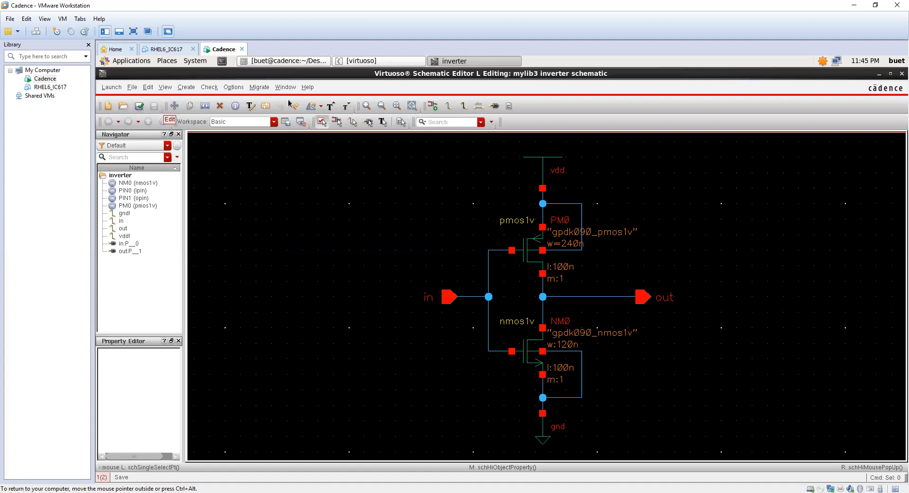
pyautogui.click(382, 62)
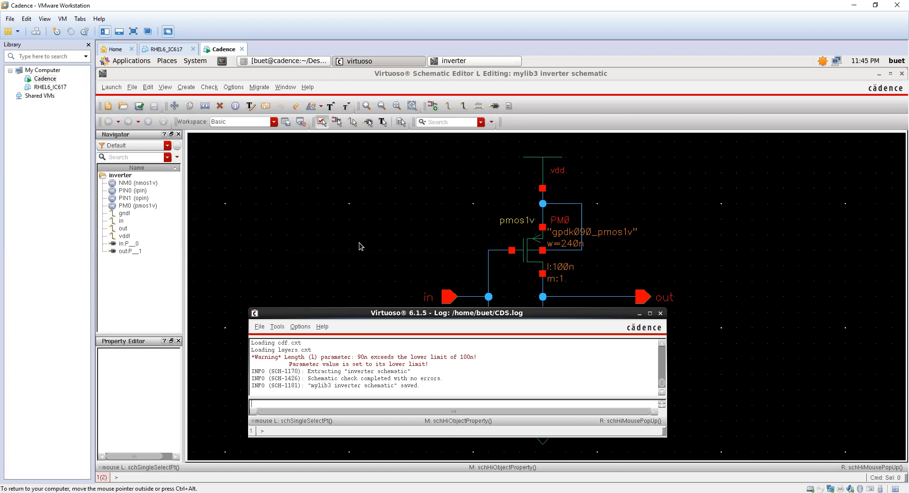
pyautogui.click(424, 256)
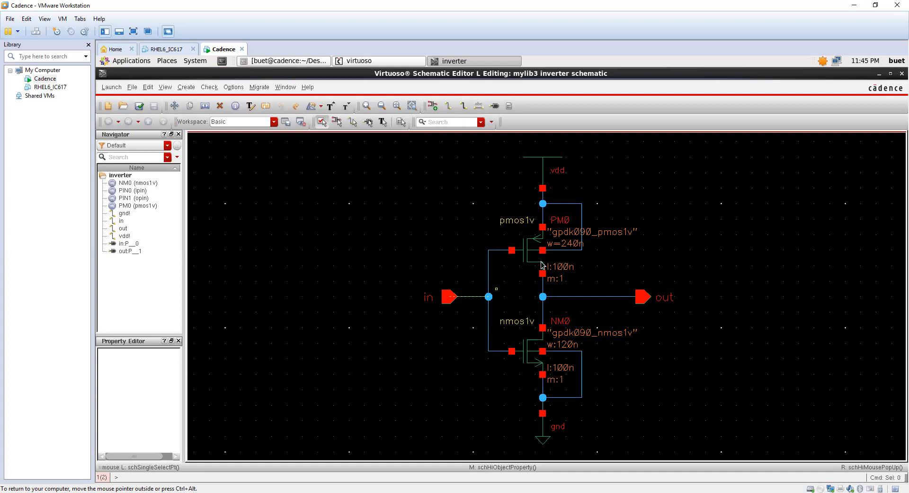
# Delete the wire segment at the NMOS body terminal, and check and save the schematic to review its warnings in the log
pyautogui.press('Delete')
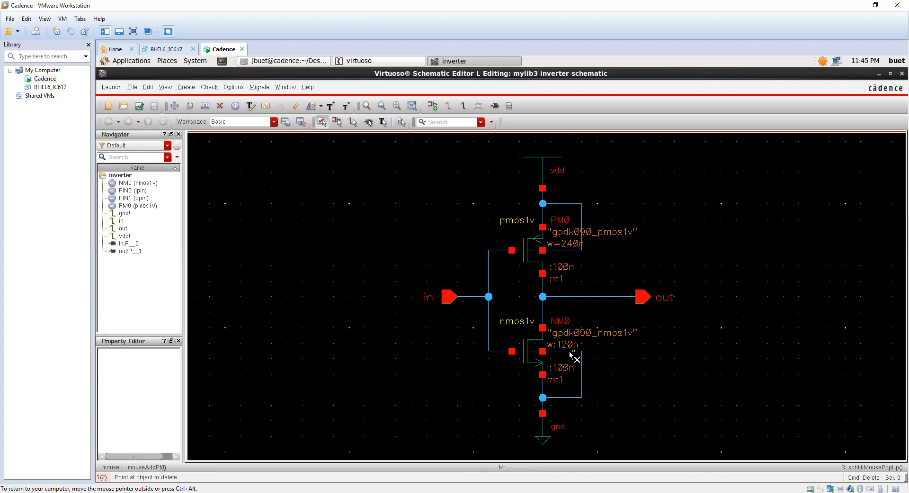
pyautogui.click(569, 351)
pyautogui.click(140, 107)
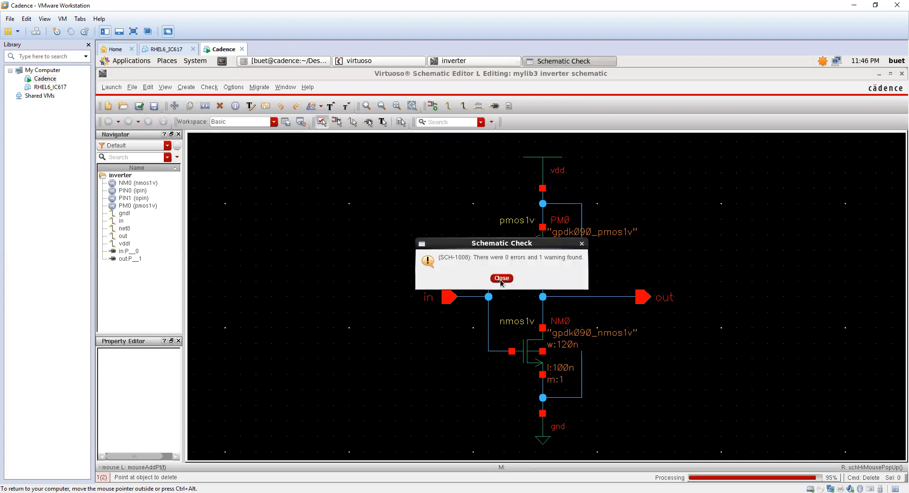
pyautogui.click(501, 278)
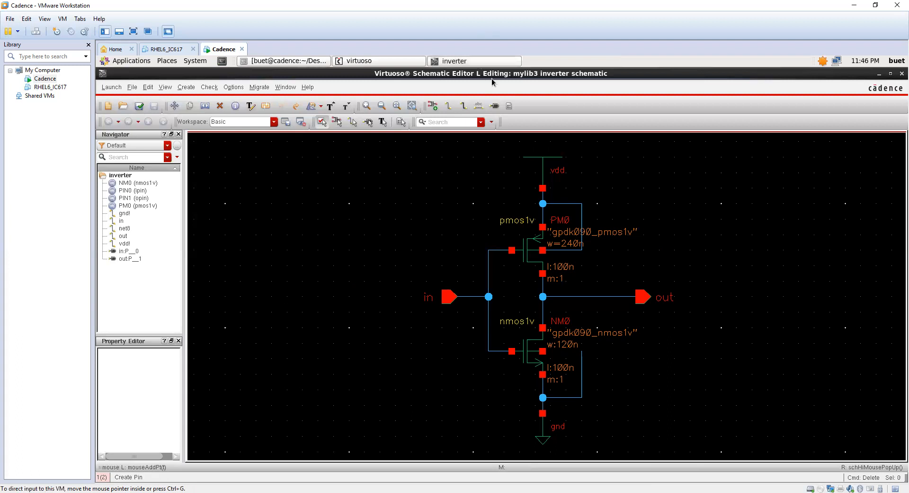
pyautogui.click(389, 63)
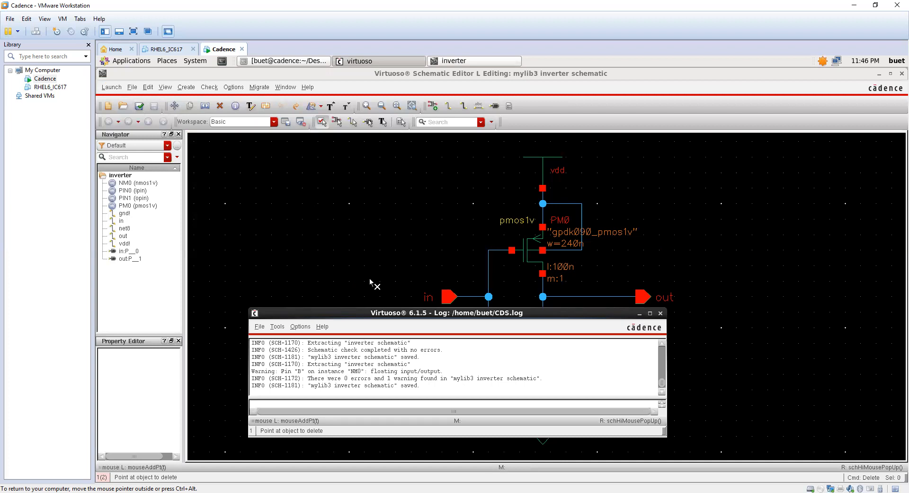
pyautogui.click(373, 258)
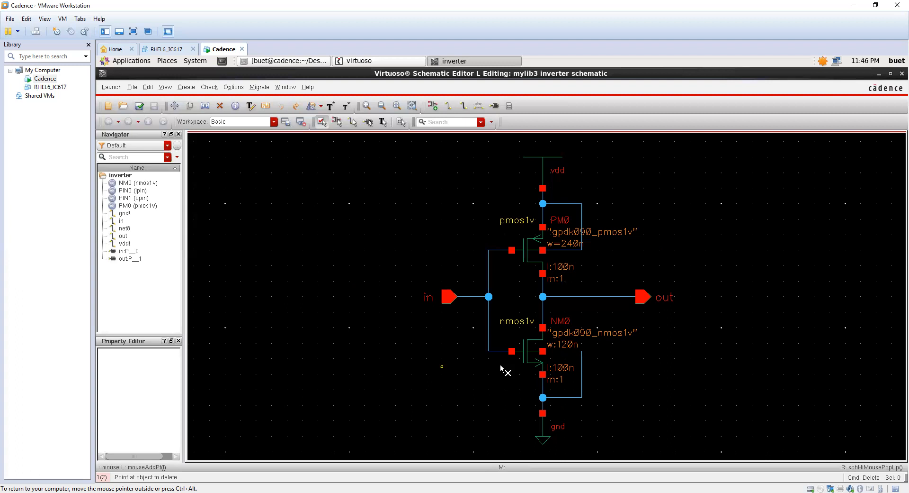
# Redraw the wire from the loose end of the gnd loop to the NMOS body terminal
pyautogui.press('w')
pyautogui.click(582, 353)
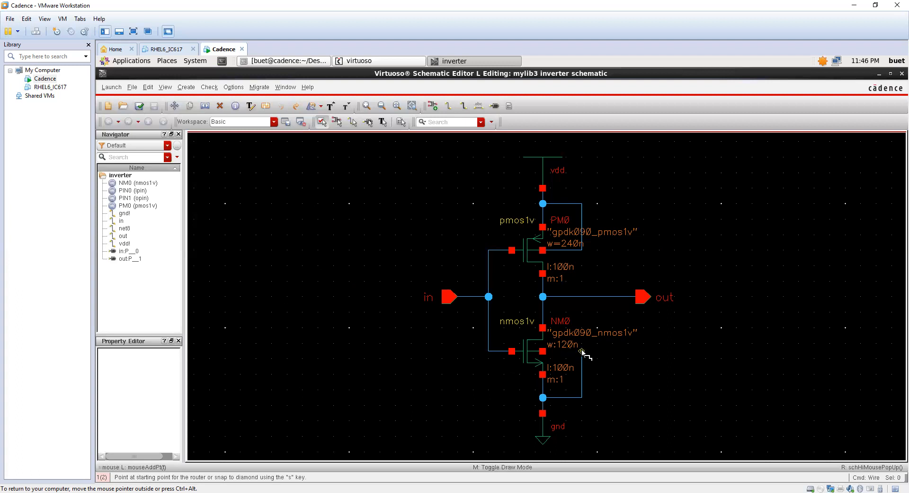
pyautogui.click(544, 352)
# Wire the output junction to the shared gate wire to short out to in, and check and save the schematic
pyautogui.click(542, 297)
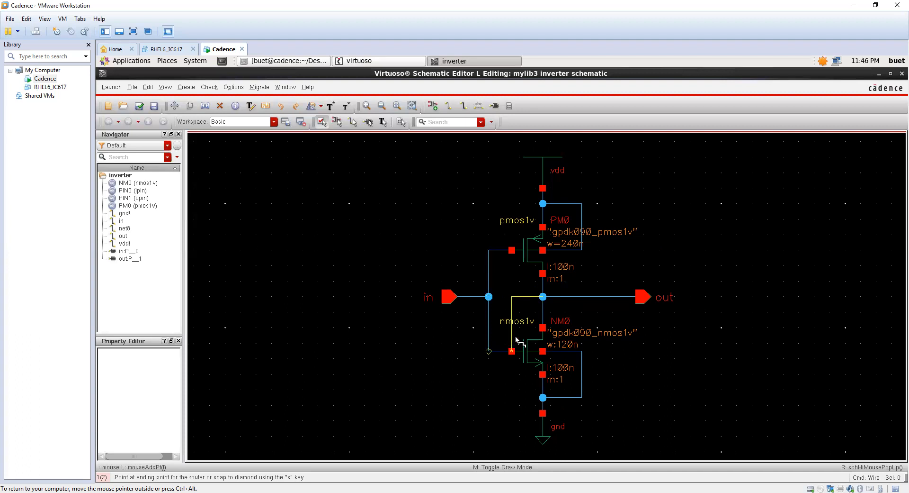
pyautogui.click(488, 312)
pyautogui.press('Escape')
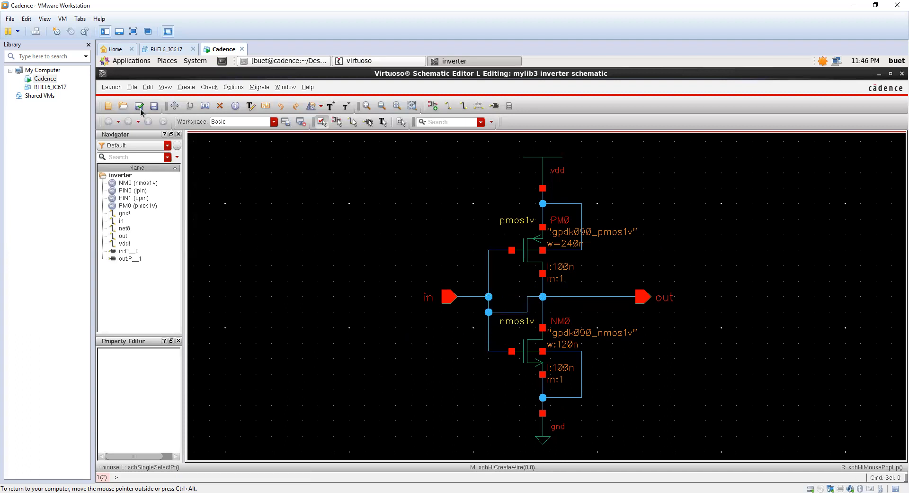
pyautogui.click(139, 106)
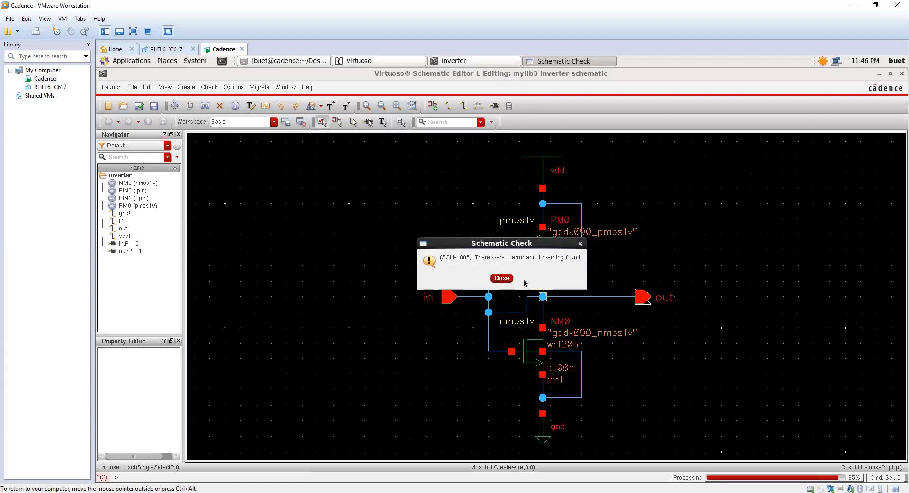
# Dismiss the schematic check notice, confirm saving the inverter schematic despite its errors, and examine the short between in and out
pyautogui.click(503, 278)
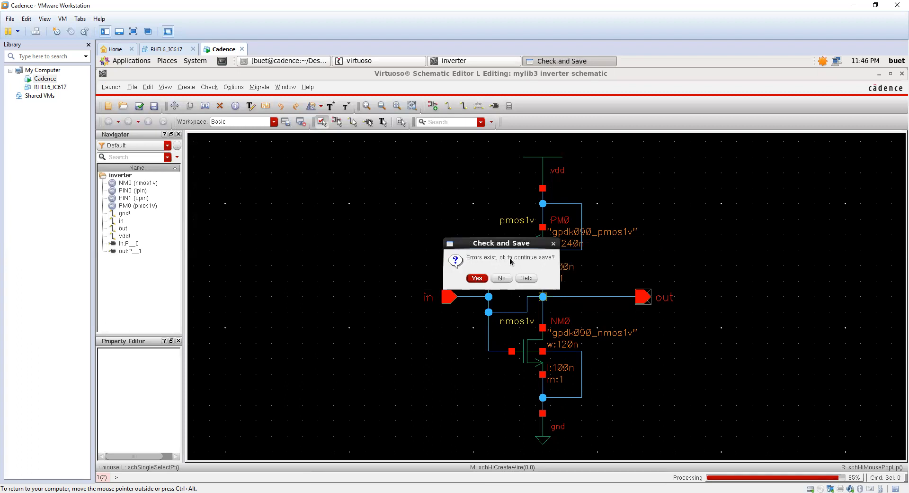
pyautogui.click(477, 279)
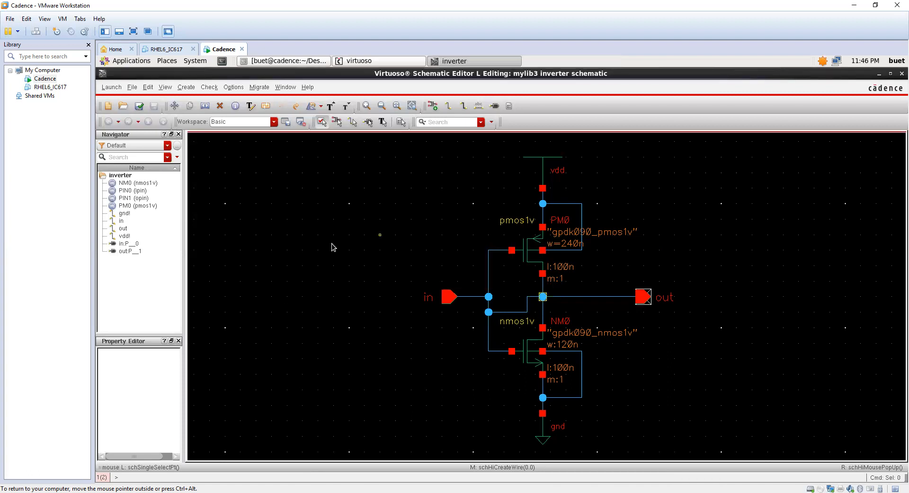
pyautogui.scroll(2, 539, 320)
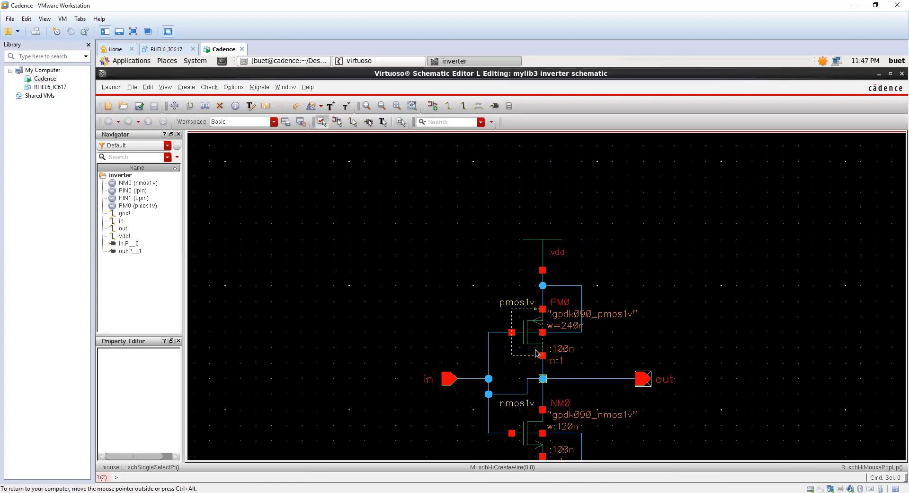
pyautogui.scroll(-2, 553, 325)
pyautogui.keyDown('ctrl'); pyautogui.scroll(1, 543, 303); pyautogui.keyUp('ctrl')
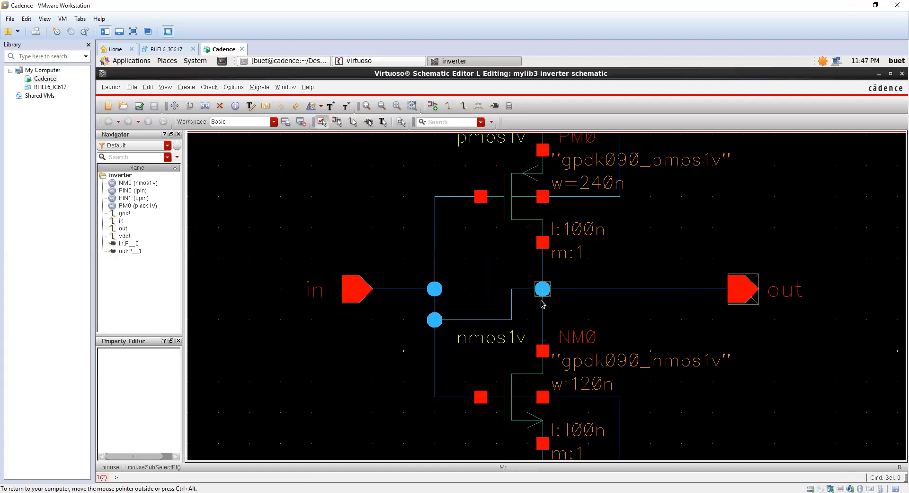
pyautogui.keyDown('ctrl'); pyautogui.scroll(1, 544, 284); pyautogui.keyUp('ctrl')
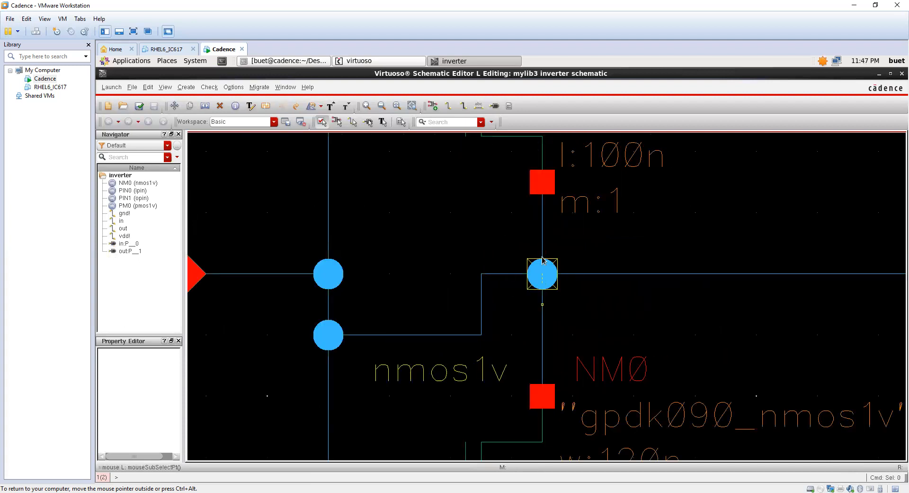
pyautogui.keyDown('ctrl'); pyautogui.scroll(-1, 547, 264); pyautogui.keyUp('ctrl')
pyautogui.keyDown('ctrl'); pyautogui.scroll(-1, 438, 213); pyautogui.keyUp('ctrl')
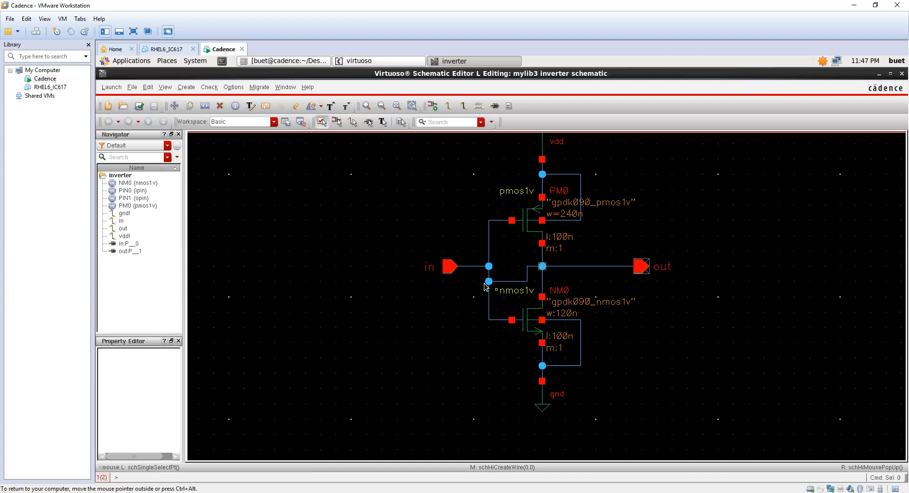
# Review the latest check messages in the Virtuoso log and highlight the coordinates in the solder dot warning
pyautogui.click(380, 61)
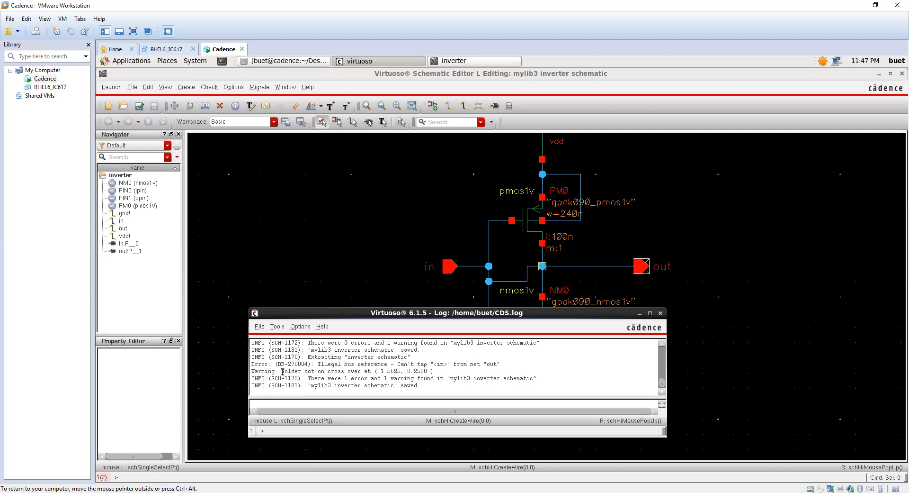
pyautogui.moveTo(281, 370); pyautogui.dragTo(315, 372)
pyautogui.moveTo(375, 372); pyautogui.dragTo(381, 370)
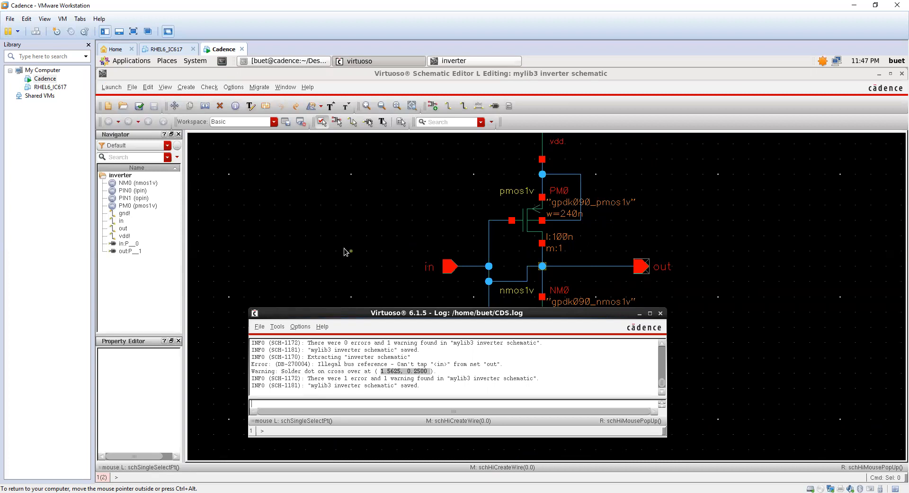
pyautogui.click(511, 227)
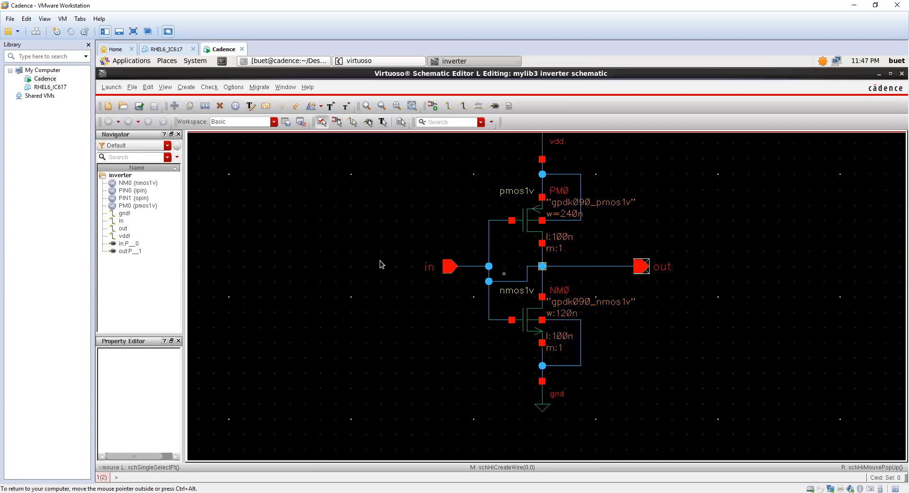
# Delete the two wire segments shorting the output junction to the shared gate wire, and check and save the schematic
pyautogui.click(505, 281)
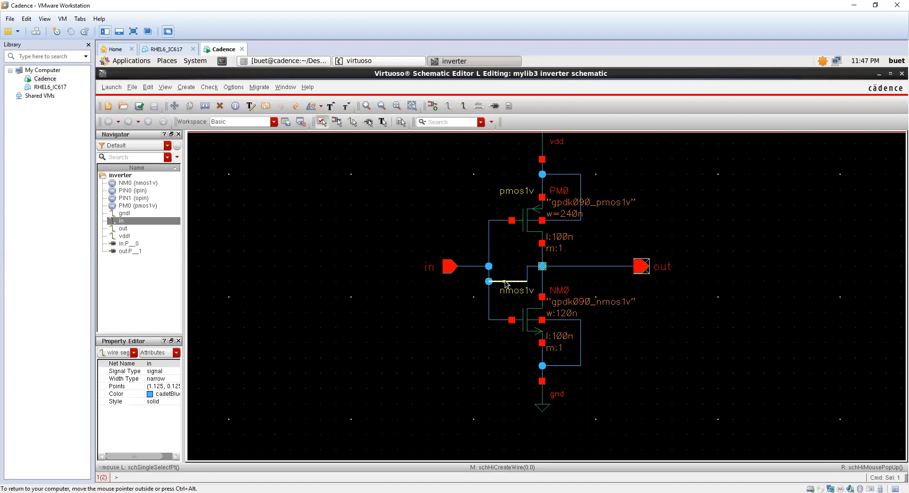
pyautogui.press('Delete')
pyautogui.click(530, 267)
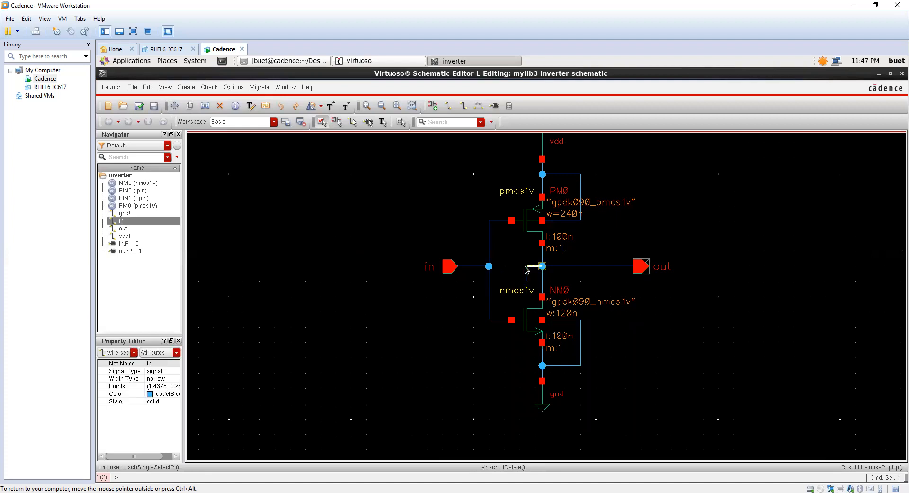
pyautogui.press('Delete')
pyautogui.click(140, 107)
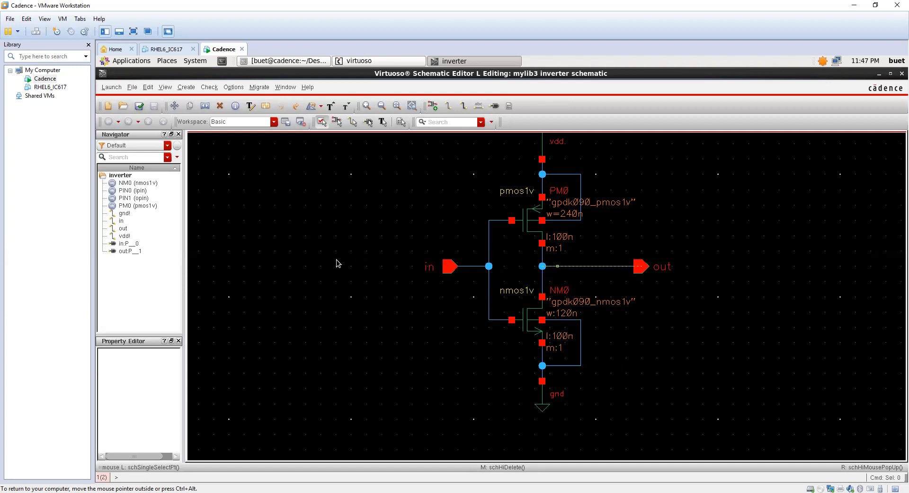
# Sketch a red input square wave labelled i/p beside the inverter and an inverted output wave labelled o/p beneath it
pyautogui.press('f')
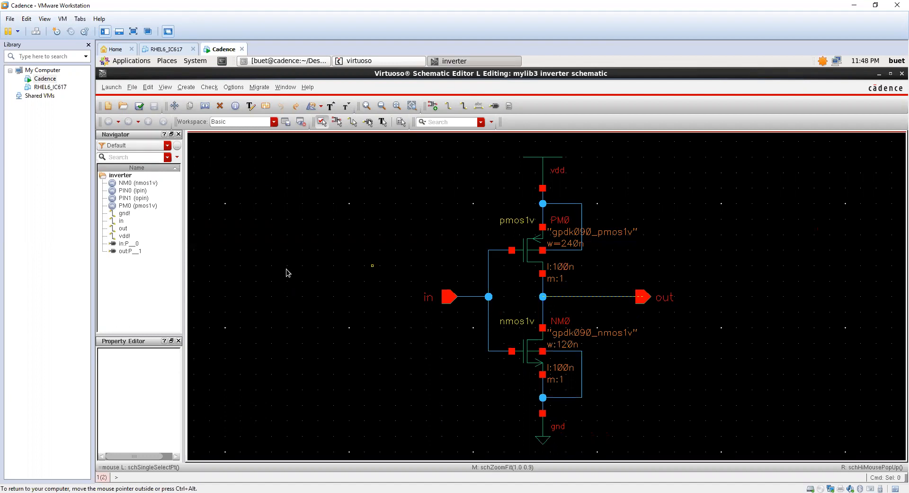
pyautogui.press('Right')
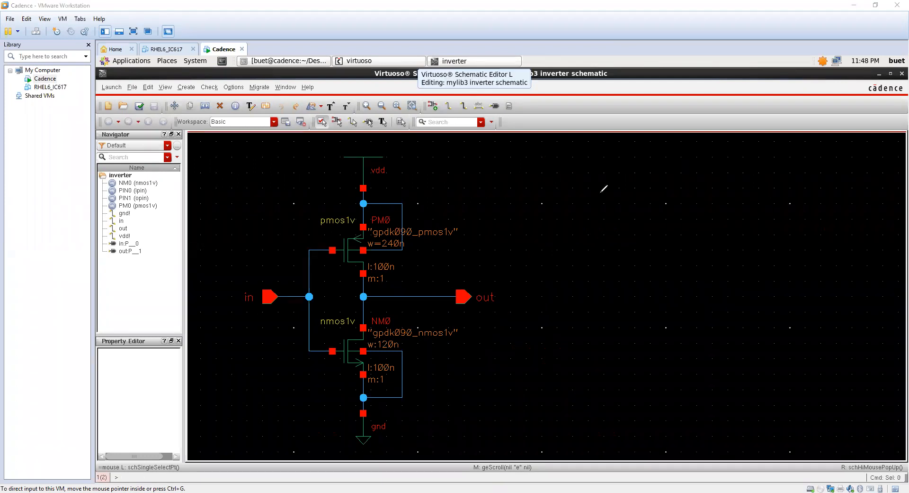
pyautogui.moveTo(589, 182); pyautogui.dragTo(587, 236)
pyautogui.moveTo(588, 182)
pyautogui.mouseDown()
pyautogui.moveTo(630, 189)
pyautogui.moveTo(679, 219)
pyautogui.moveTo(762, 237)
pyautogui.mouseUp()
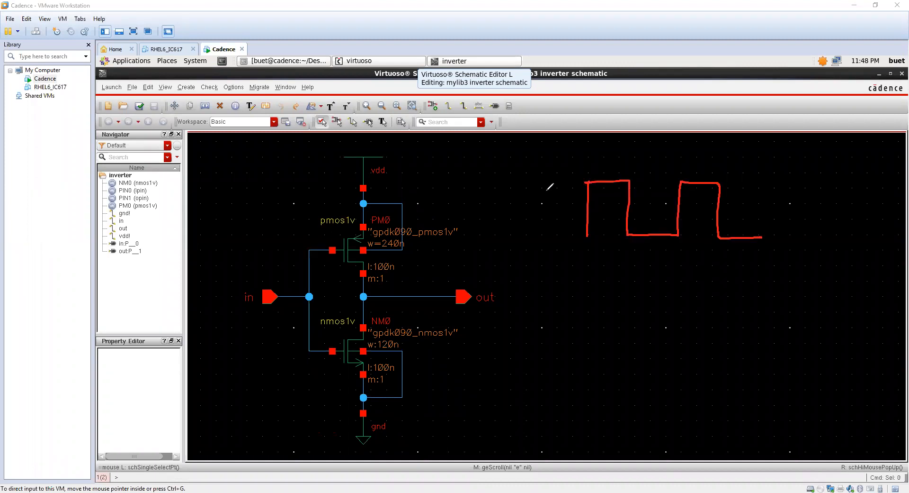
pyautogui.moveTo(544, 188); pyautogui.dragTo(545, 198)
pyautogui.moveTo(557, 179)
pyautogui.mouseDown()
pyautogui.moveTo(549, 206)
pyautogui.moveTo(567, 188)
pyautogui.mouseUp()
pyautogui.moveTo(535, 295); pyautogui.dragTo(534, 295)
pyautogui.moveTo(550, 288); pyautogui.dragTo(545, 315)
pyautogui.moveTo(555, 303)
pyautogui.mouseDown()
pyautogui.moveTo(713, 318)
pyautogui.moveTo(757, 273)
pyautogui.mouseUp()
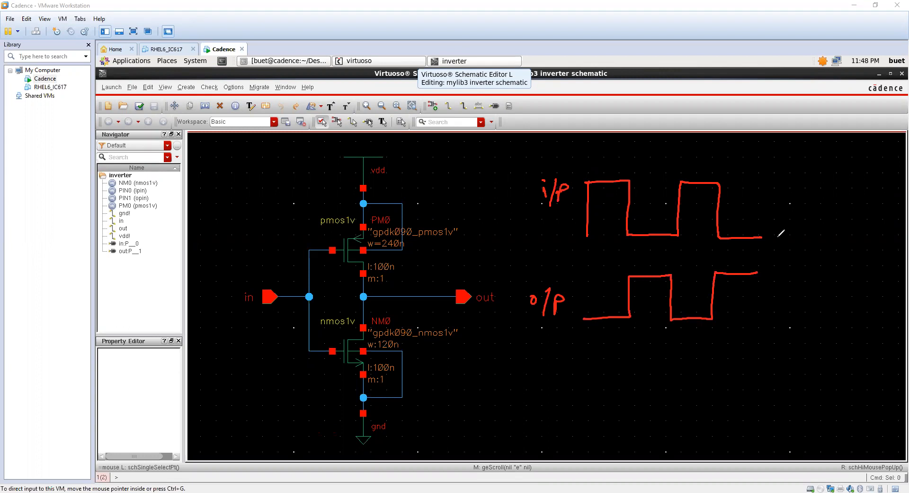
# Mark the input wave's low level as 0 V and its high level as VDD, and erase all screen annotations
pyautogui.moveTo(777, 231); pyautogui.dragTo(781, 243)
pyautogui.moveTo(776, 238); pyautogui.dragTo(794, 235)
pyautogui.moveTo(804, 228); pyautogui.dragTo(804, 228)
pyautogui.moveTo(817, 221); pyautogui.dragTo(837, 219)
pyautogui.moveTo(752, 177); pyautogui.dragTo(727, 179)
pyautogui.moveTo(756, 165)
pyautogui.mouseDown()
pyautogui.moveTo(774, 162)
pyautogui.moveTo(779, 175)
pyautogui.mouseUp()
pyautogui.moveTo(789, 175); pyautogui.dragTo(790, 175)
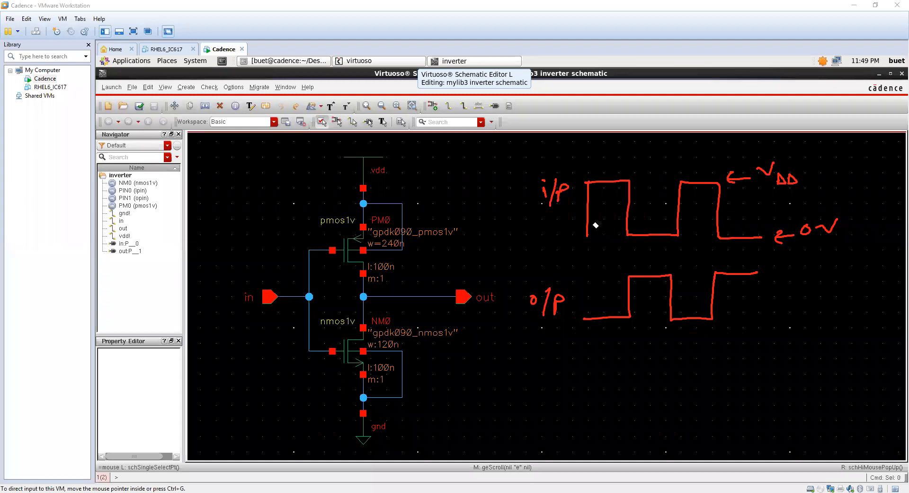
pyautogui.press('e')
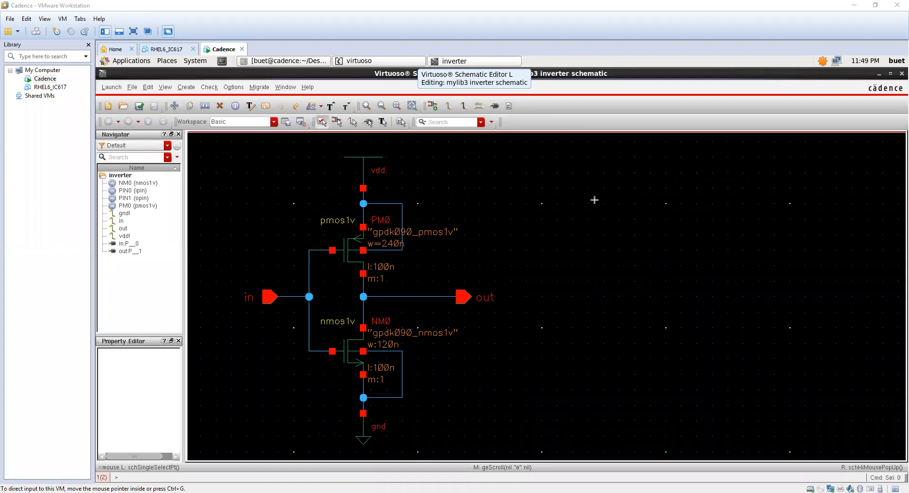
# Sketch a red trapezoidal pulse beside the inverter and circle its low and high levels in yellow as V1 and V2
pyautogui.moveTo(594, 199)
pyautogui.mouseDown()
pyautogui.moveTo(617, 226)
pyautogui.moveTo(604, 229)
pyautogui.mouseUp()
pyautogui.moveTo(585, 251)
pyautogui.mouseDown()
pyautogui.moveTo(613, 186)
pyautogui.moveTo(683, 193)
pyautogui.moveTo(723, 254)
pyautogui.moveTo(791, 258)
pyautogui.mouseUp()
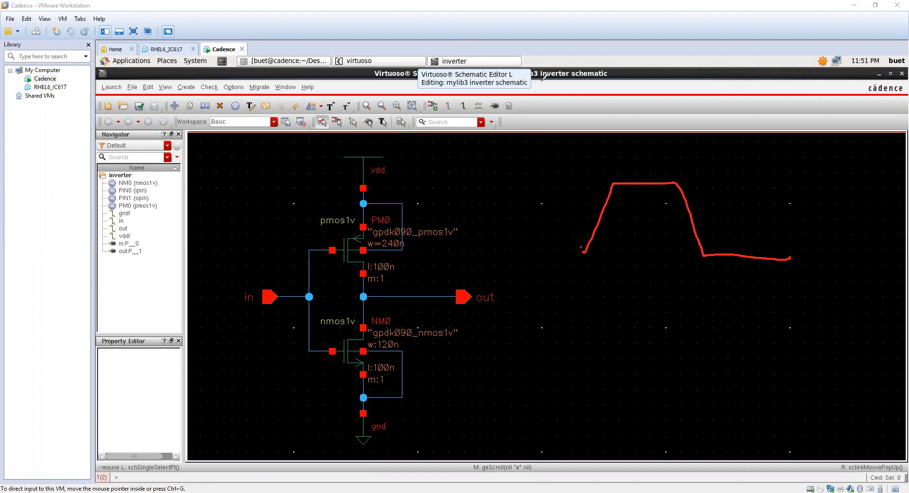
pyautogui.moveTo(582, 242); pyautogui.dragTo(588, 272)
pyautogui.moveTo(587, 277); pyautogui.dragTo(590, 286)
pyautogui.moveTo(614, 177); pyautogui.dragTo(622, 164)
pyautogui.moveTo(624, 159); pyautogui.dragTo(640, 163)
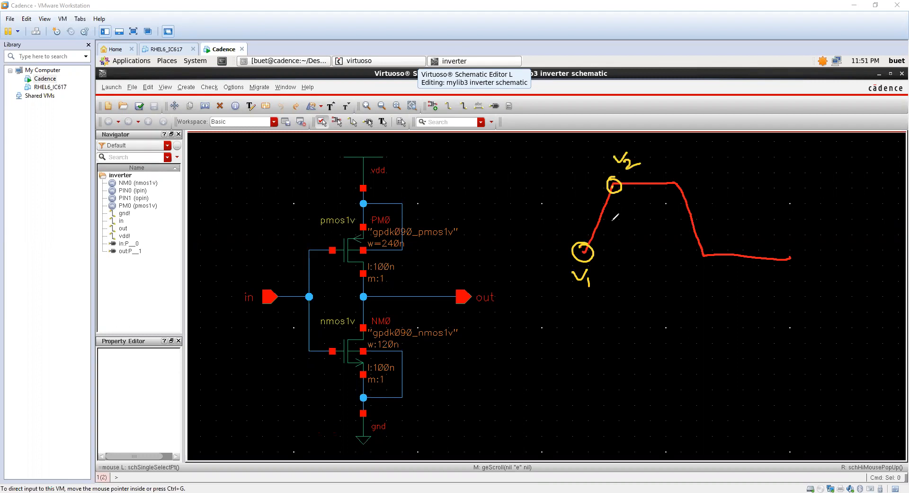
# Mark the pulse's rising edge with dashed guide lines and label the interval rise time
pyautogui.moveTo(613, 259); pyautogui.dragTo(611, 211)
pyautogui.moveTo(609, 273); pyautogui.dragTo(624, 283)
pyautogui.click(625, 270)
pyautogui.moveTo(636, 274)
pyautogui.mouseDown()
pyautogui.moveTo(631, 284)
pyautogui.moveTo(645, 286)
pyautogui.mouseUp()
pyautogui.moveTo(618, 294)
pyautogui.mouseDown()
pyautogui.moveTo(617, 307)
pyautogui.moveTo(627, 300)
pyautogui.moveTo(653, 309)
pyautogui.mouseUp()
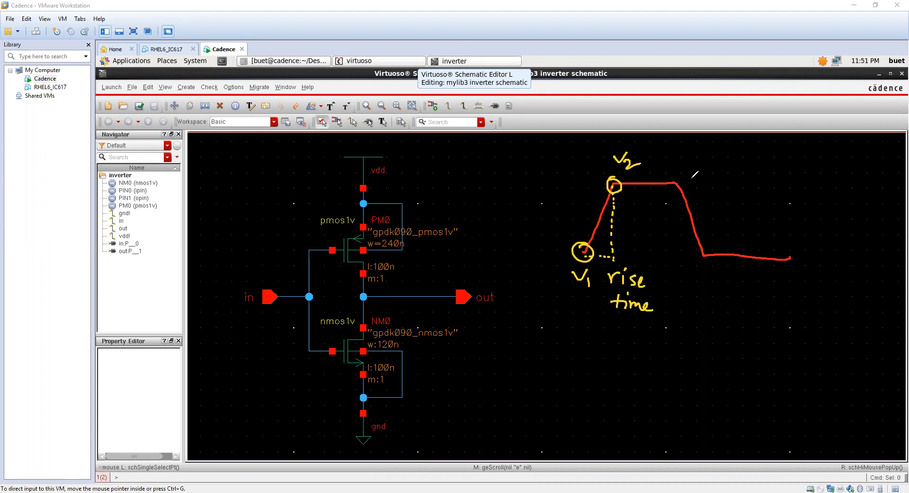
# Mark the pulse's falling edge with dashed guide lines and an arrow, and label the interval fall time
pyautogui.moveTo(678, 184); pyautogui.dragTo(675, 255)
pyautogui.moveTo(675, 256); pyautogui.dragTo(702, 258)
pyautogui.moveTo(695, 283); pyautogui.dragTo(693, 261)
pyautogui.moveTo(687, 269)
pyautogui.mouseDown()
pyautogui.moveTo(699, 268)
pyautogui.moveTo(702, 304)
pyautogui.mouseUp()
pyautogui.moveTo(711, 294); pyautogui.dragTo(718, 299)
pyautogui.moveTo(723, 287); pyautogui.dragTo(731, 301)
pyautogui.moveTo(711, 311); pyautogui.dragTo(711, 324)
pyautogui.moveTo(708, 317); pyautogui.dragTo(721, 324)
pyautogui.click(721, 309)
pyautogui.moveTo(724, 317); pyautogui.dragTo(747, 324)
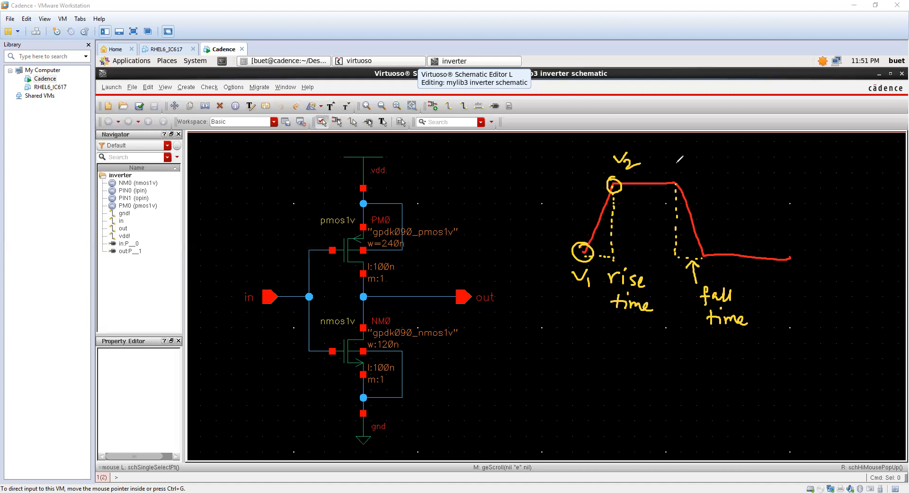
# Draw a double arrow over the pulse's flat top labelled PW, and rewrite the V2 label clear of the arrow
pyautogui.moveTo(675, 170); pyautogui.dragTo(606, 174)
pyautogui.moveTo(611, 170); pyautogui.dragTo(611, 177)
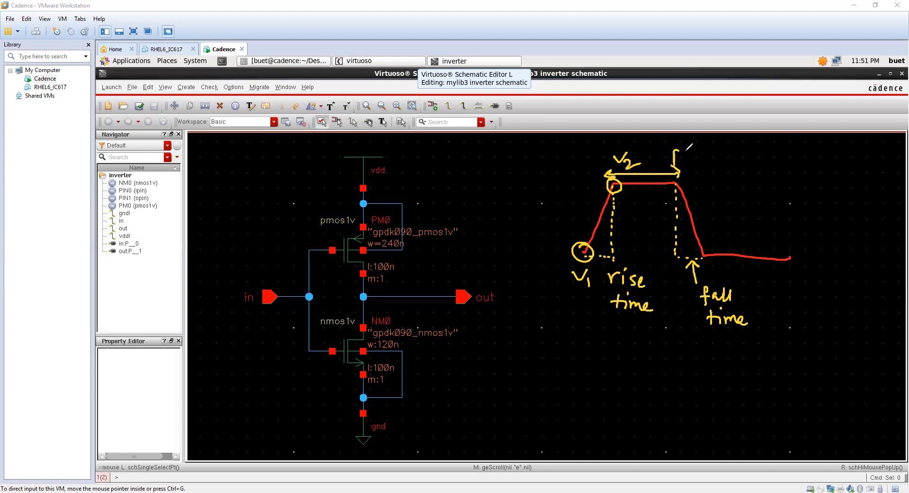
pyautogui.moveTo(675, 151); pyautogui.dragTo(674, 161)
pyautogui.moveTo(674, 150); pyautogui.dragTo(676, 156)
pyautogui.moveTo(686, 151); pyautogui.dragTo(696, 151)
pyautogui.click(615, 161)
pyautogui.moveTo(576, 160); pyautogui.dragTo(581, 167)
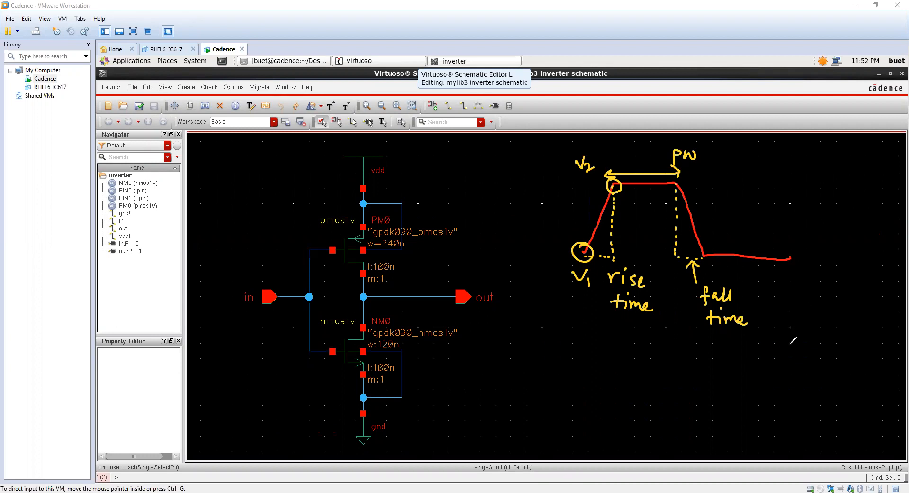
# Draw a double arrow spanning the full pulse cycle, label it period, and erase all screen annotations
pyautogui.moveTo(789, 342)
pyautogui.mouseDown()
pyautogui.moveTo(573, 344)
pyautogui.moveTo(584, 347)
pyautogui.mouseUp()
pyautogui.click(660, 370)
pyautogui.moveTo(660, 370); pyautogui.dragTo(663, 371)
pyautogui.moveTo(670, 367); pyautogui.dragTo(678, 369)
pyautogui.moveTo(682, 363); pyautogui.dragTo(700, 364)
pyautogui.click(696, 357)
pyautogui.click(701, 363)
pyautogui.moveTo(713, 364); pyautogui.dragTo(716, 351)
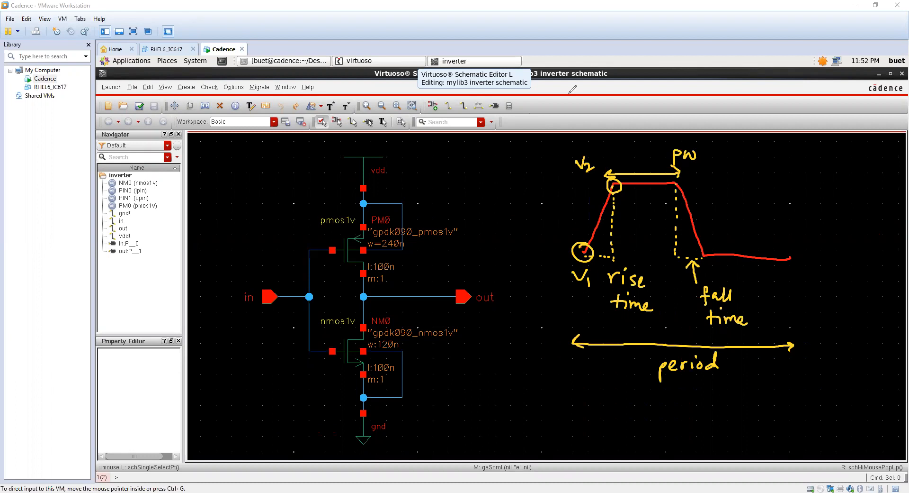
pyautogui.press('e')
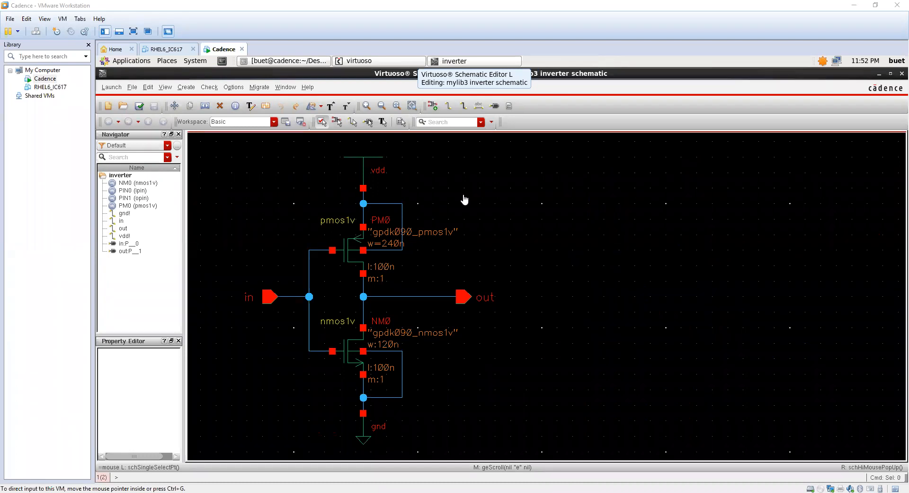
# Launch ADE L for the inverter schematic and place its window clear of the circuit
pyautogui.click(112, 87)
pyautogui.click(139, 106)
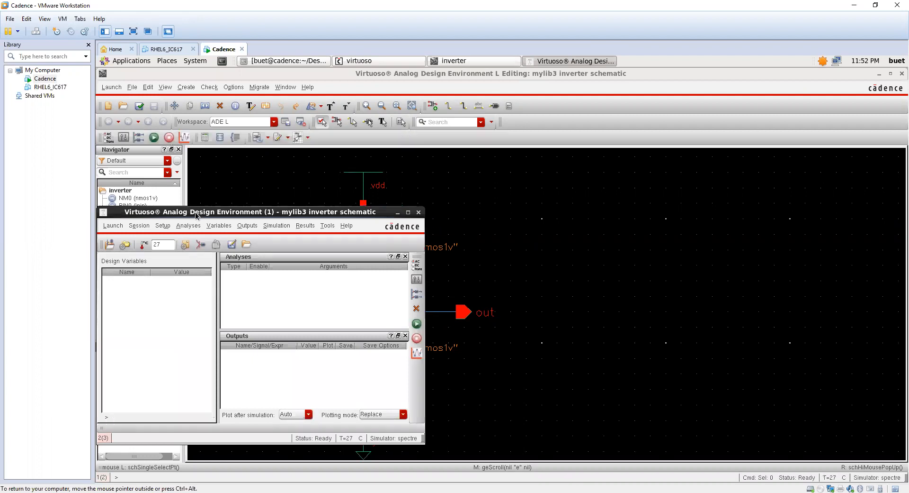
pyautogui.moveTo(205, 215); pyautogui.dragTo(433, 179)
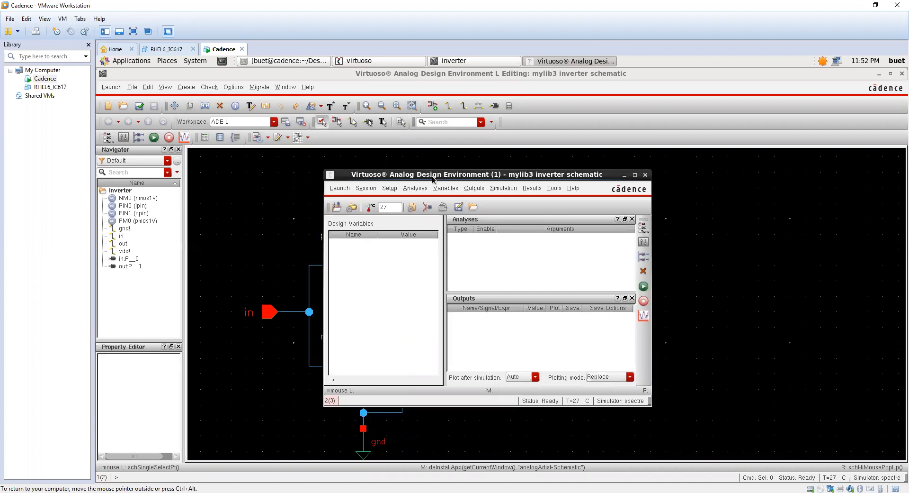
pyautogui.moveTo(487, 173); pyautogui.dragTo(495, 169)
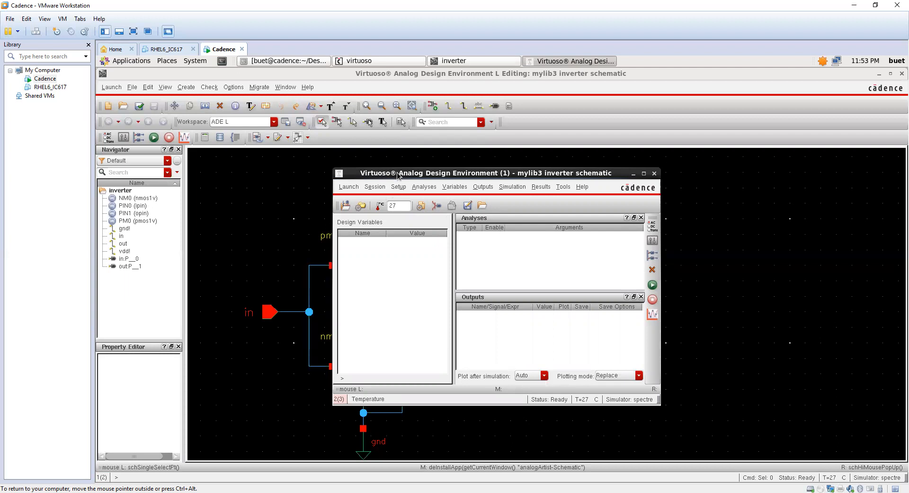
pyautogui.moveTo(398, 171); pyautogui.dragTo(572, 178)
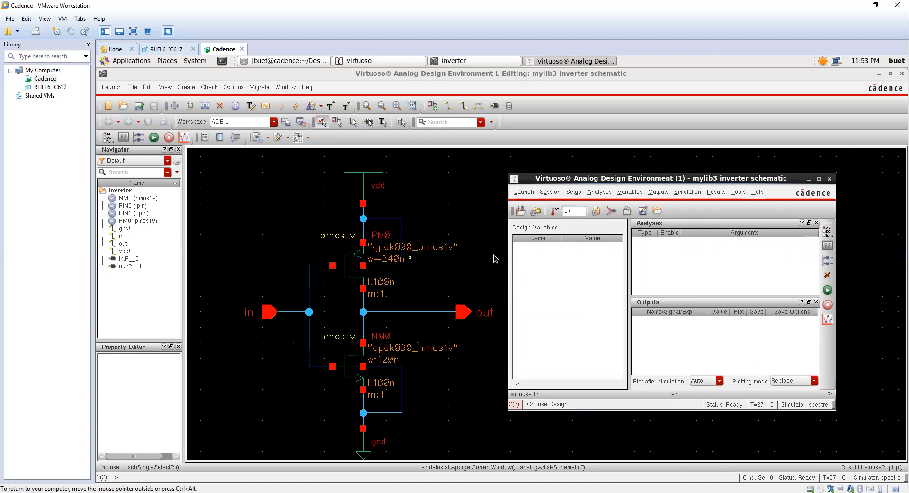
pyautogui.moveTo(545, 179); pyautogui.dragTo(554, 187)
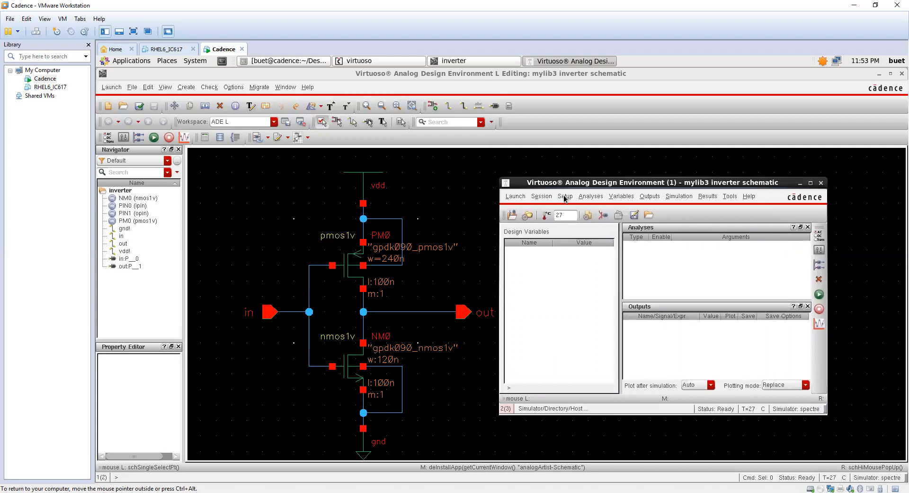
# In the simulator's model library setup, replace the existing global model file with gpdk090_mos.scs from gpdk090_v4.6/models/spectre
pyautogui.click(565, 197)
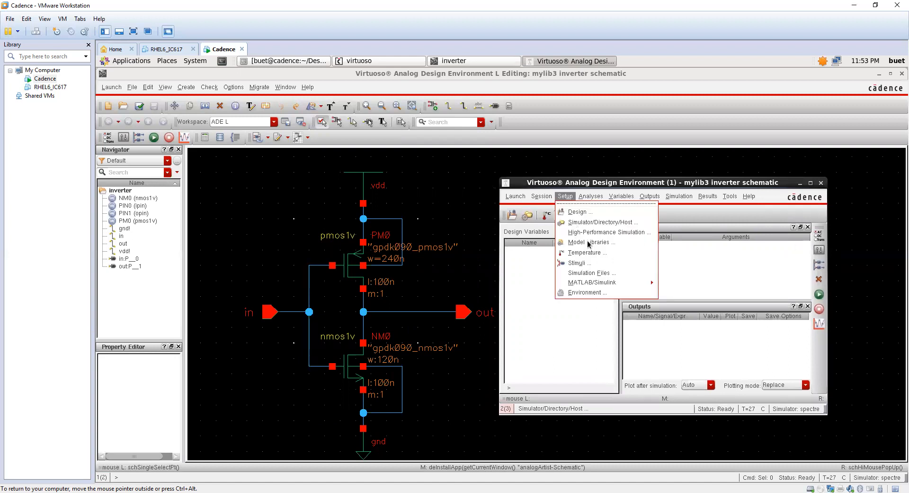
pyautogui.click(588, 244)
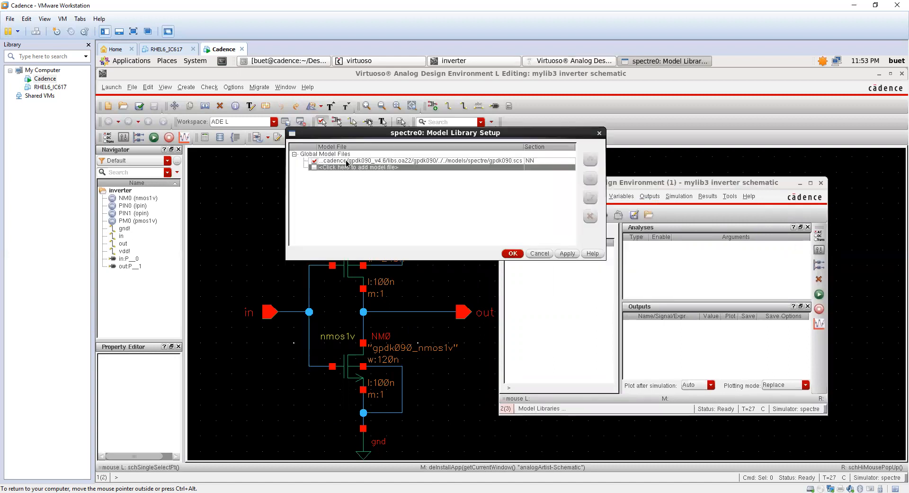
pyautogui.click(347, 163)
pyautogui.click(347, 163)
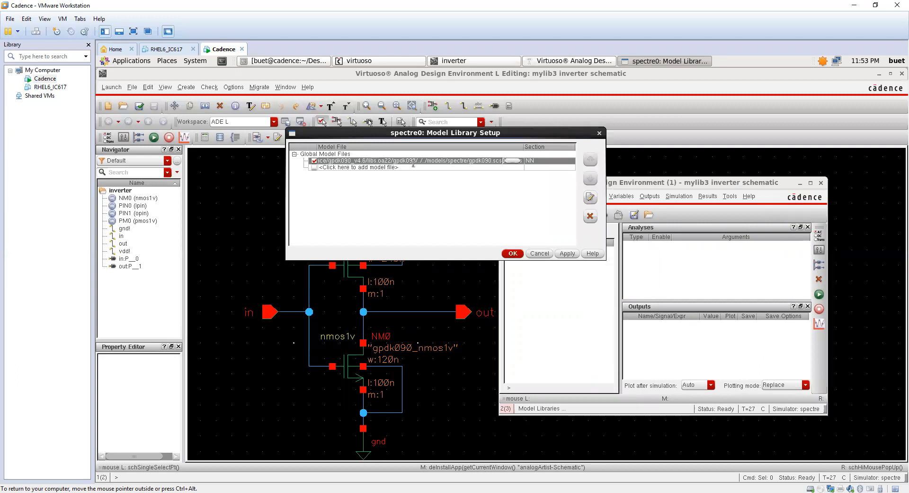
pyautogui.click(513, 161)
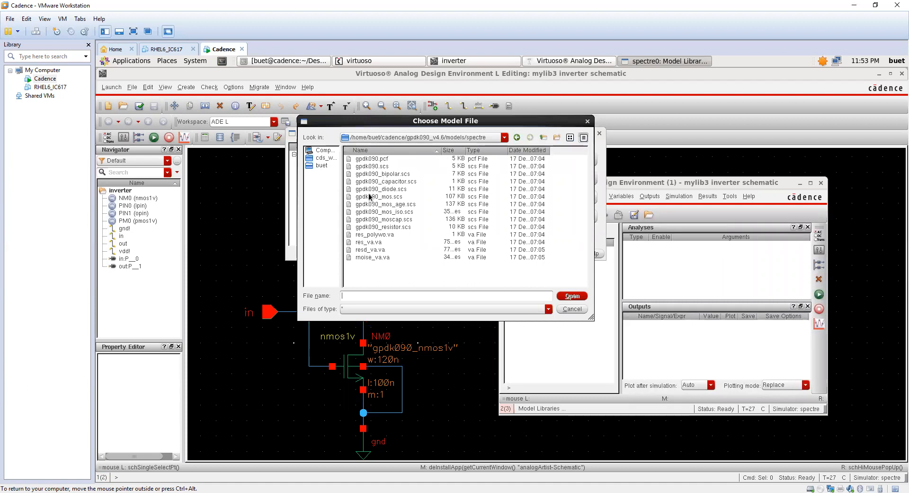
pyautogui.click(391, 197)
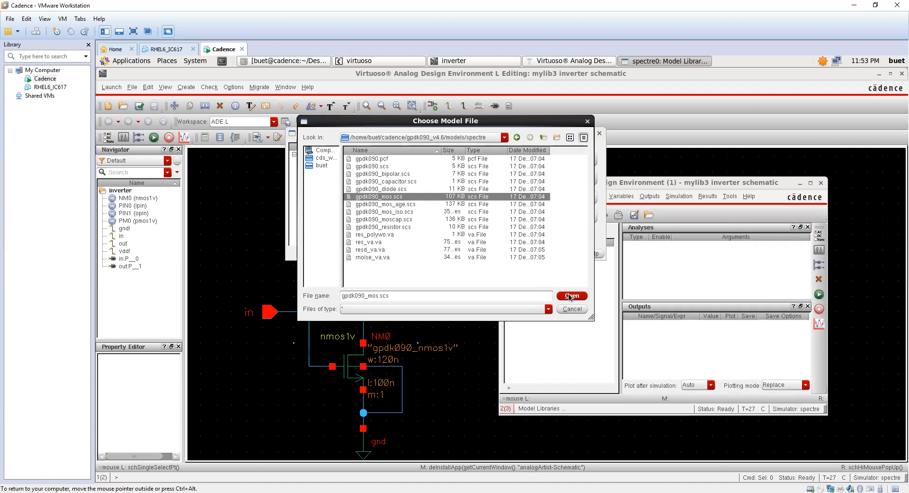
pyautogui.doubleClick(434, 197)
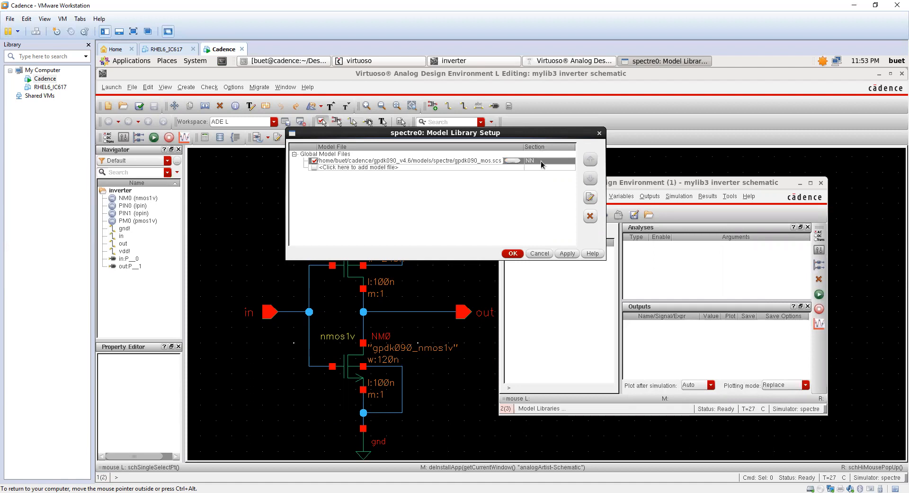
# Set the section of the gpdk090_mos.scs model file to TT_s1v
pyautogui.click(558, 161)
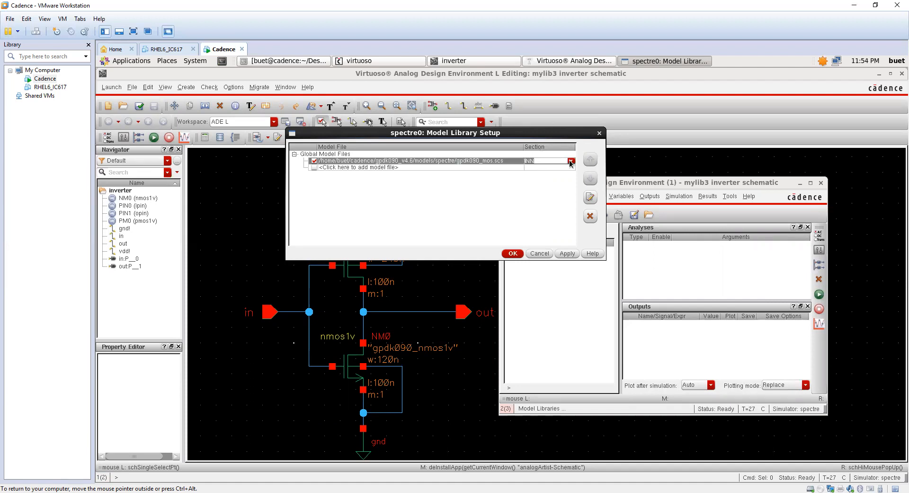
pyautogui.click(571, 161)
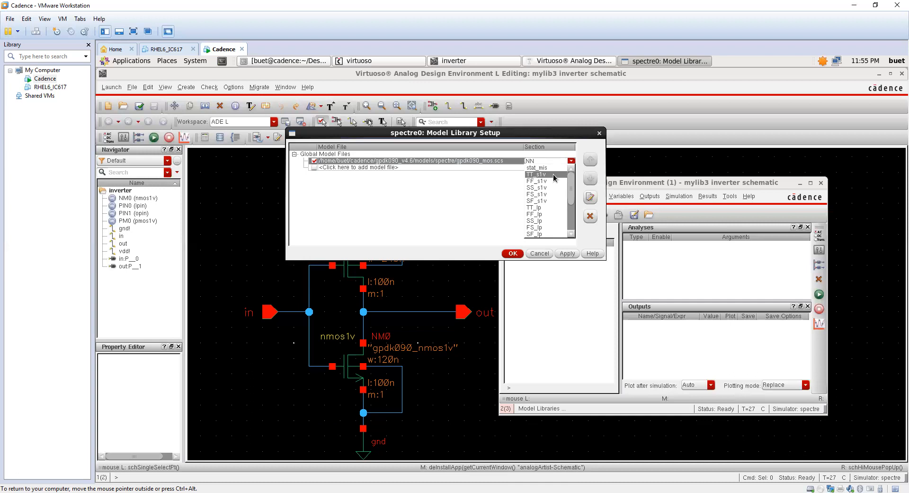
pyautogui.click(553, 175)
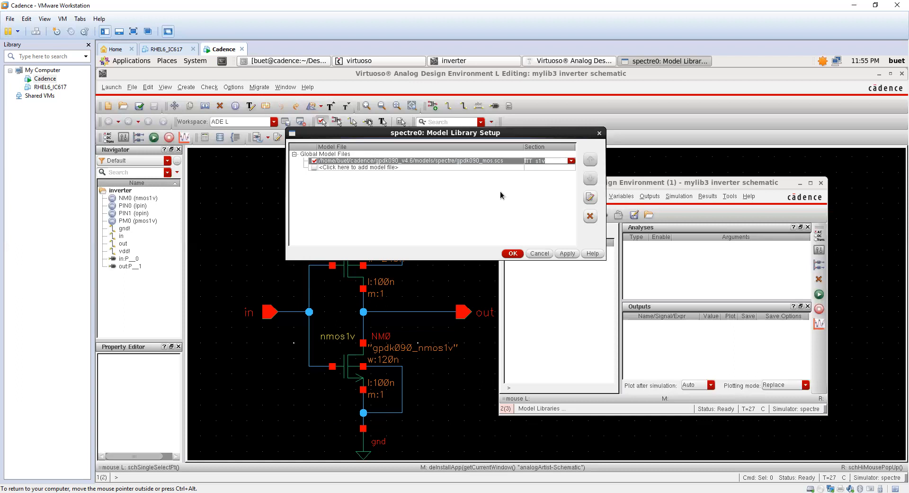
pyautogui.click(435, 180)
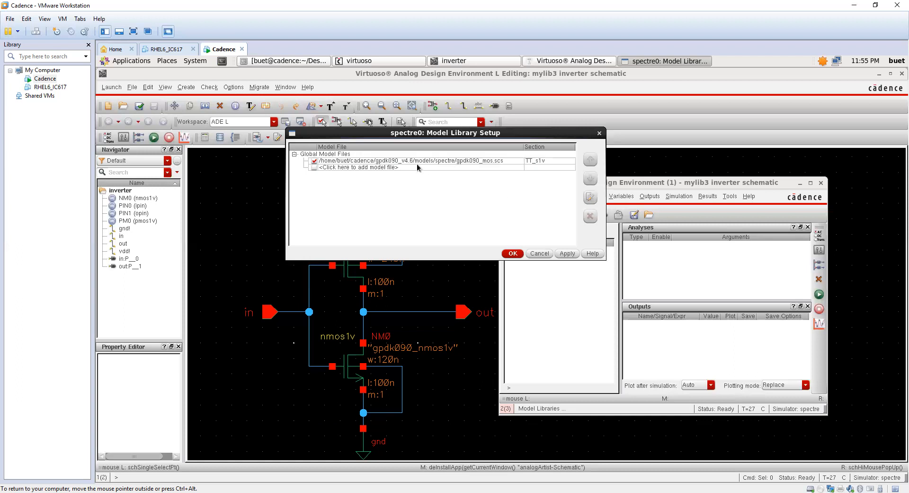
# Switch the gpdk090_mos.scs model entry off and on again, and accept the model library setup with it enabled
pyautogui.click(315, 161)
pyautogui.click(314, 162)
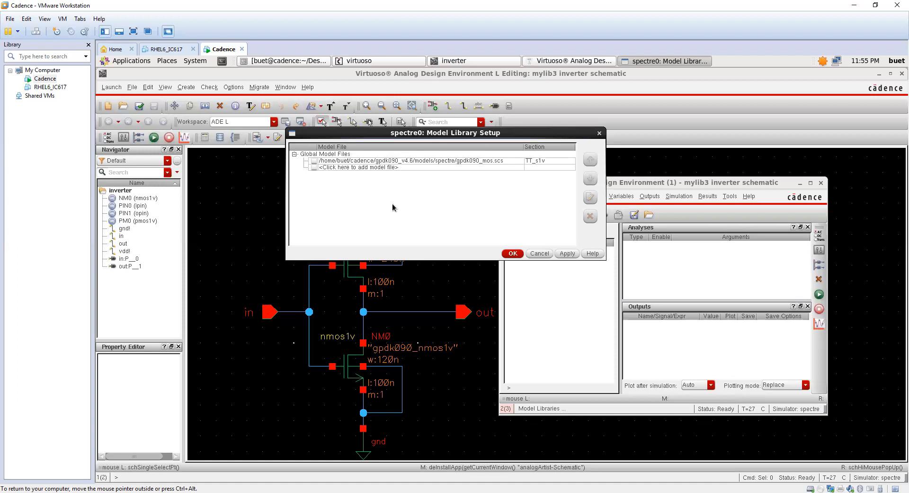
pyautogui.click(353, 169)
pyautogui.click(351, 166)
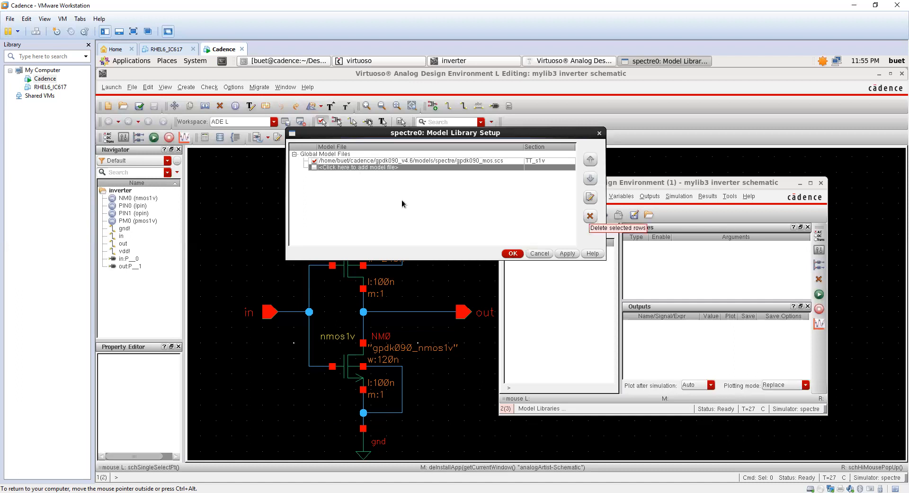
pyautogui.click(439, 160)
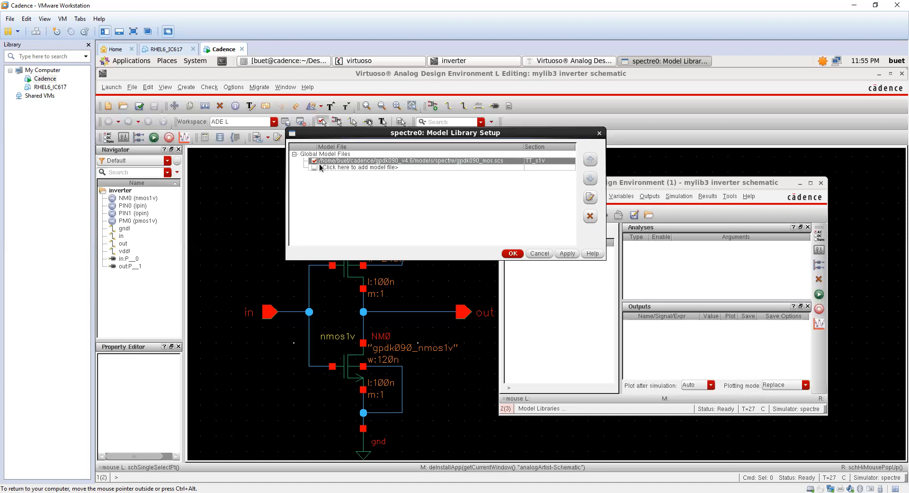
pyautogui.click(513, 253)
# Open the analog stimuli setup and enable the in input's voltage stimulus with the pulse function
pyautogui.click(566, 196)
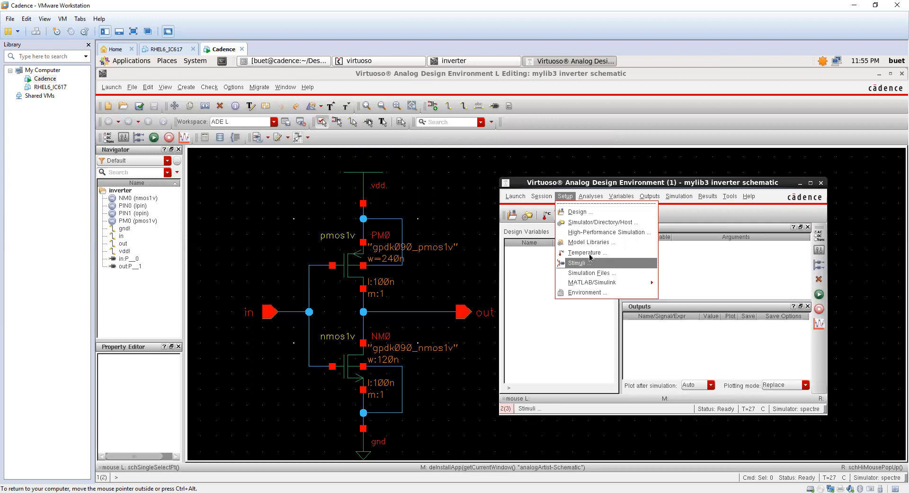
pyautogui.click(577, 262)
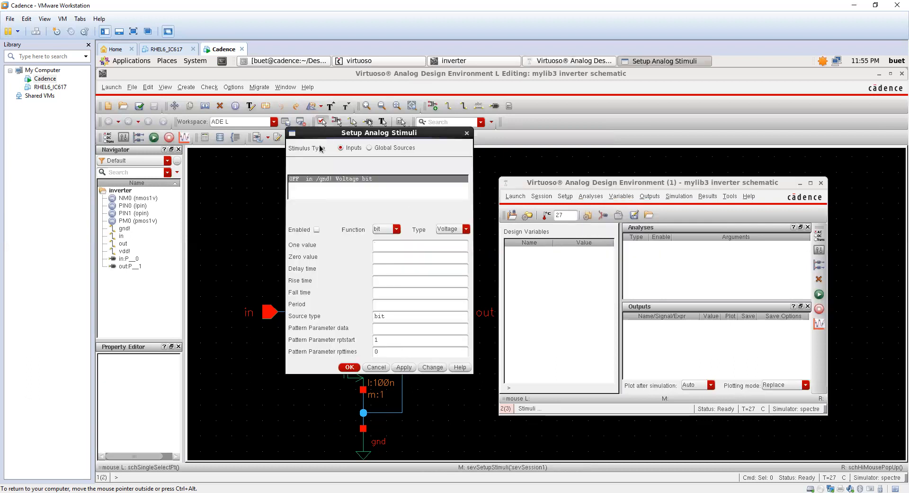
pyautogui.moveTo(320, 136); pyautogui.dragTo(327, 138)
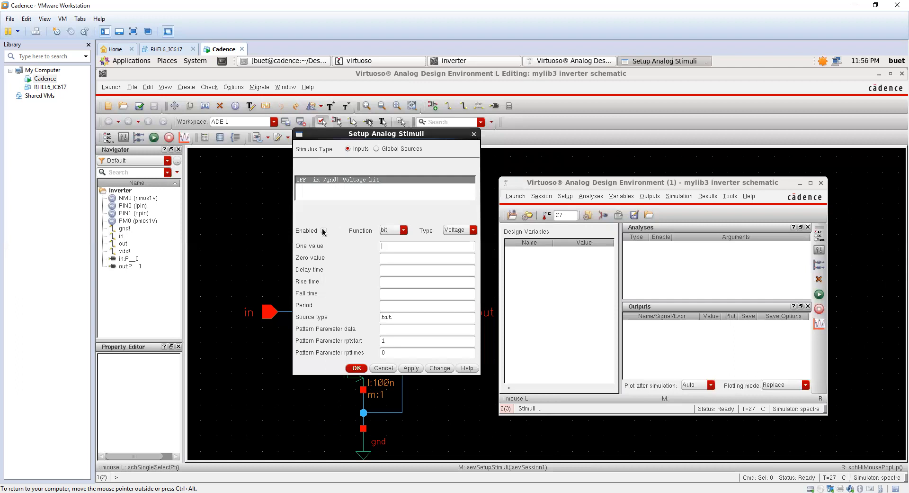
pyautogui.click(402, 230)
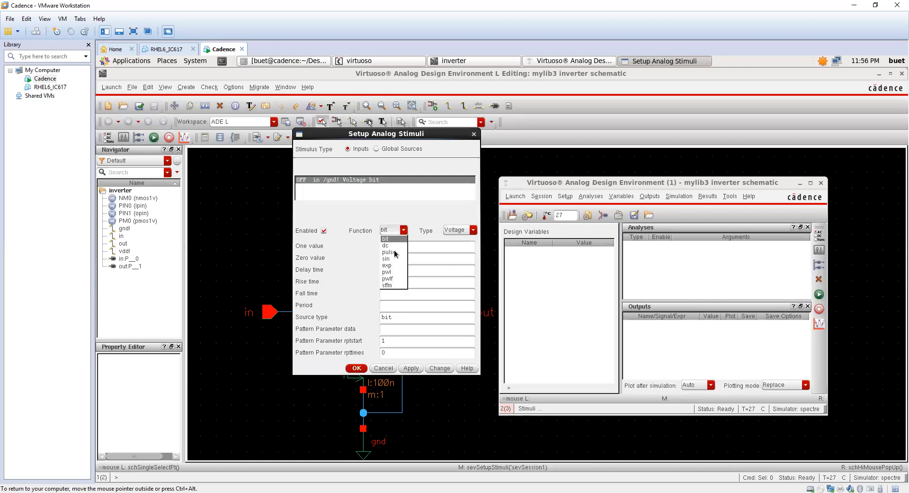
pyautogui.click(394, 252)
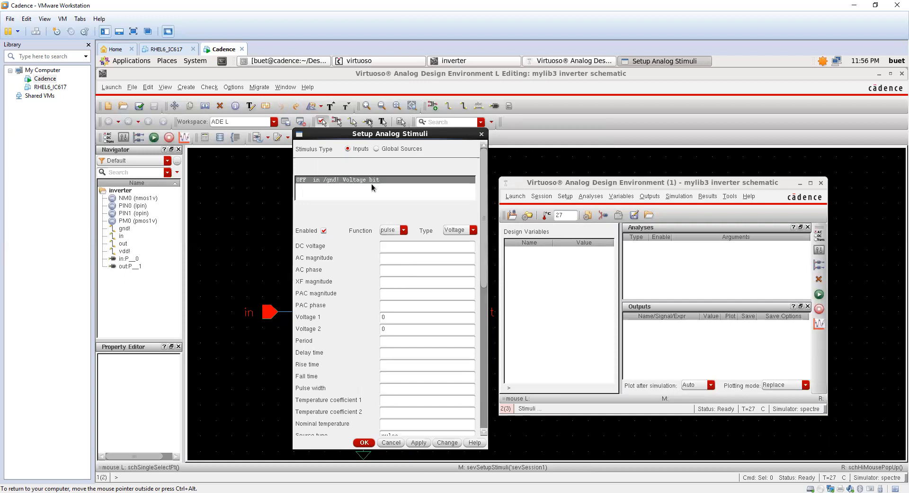
pyautogui.moveTo(389, 136); pyautogui.dragTo(502, 118)
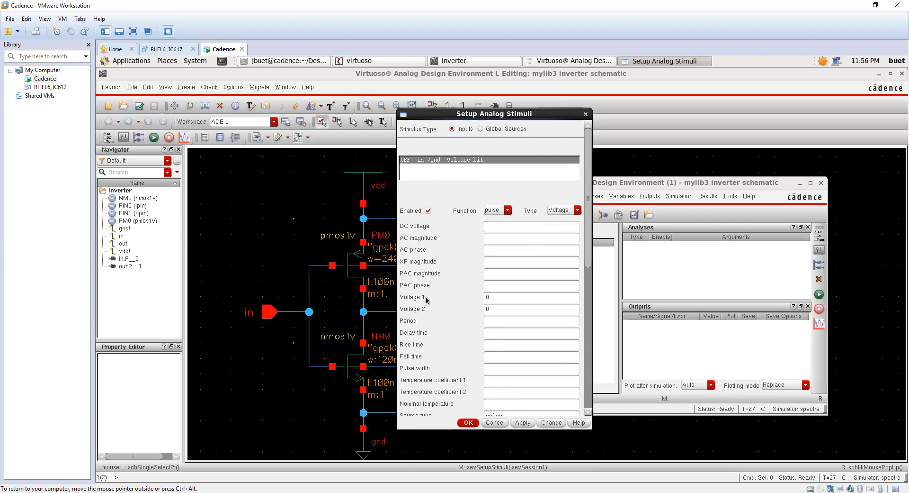
# Apply the in pulse with Voltage 1 of 1.2, Voltage 2 of 0, period 40n, delay, rise and fall times 1p, and pulse width 20n
pyautogui.scroll(-2, 443, 304)
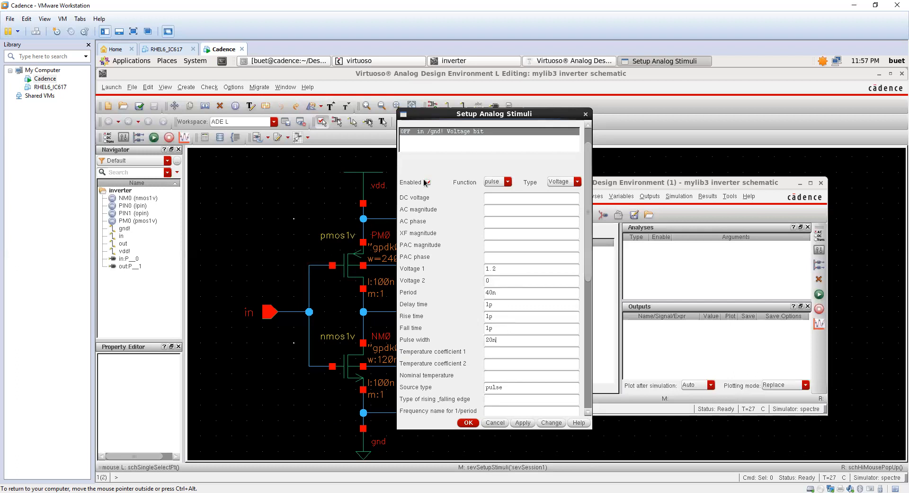
pyautogui.scroll(2, 429, 213)
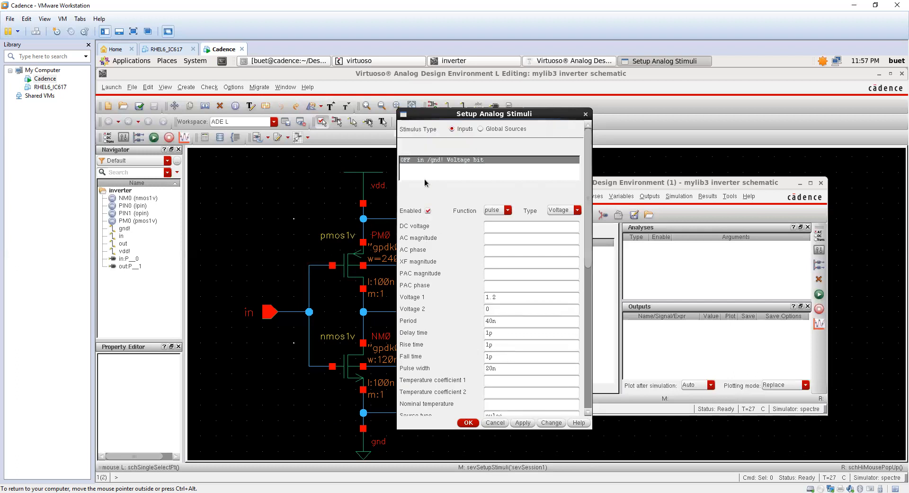
pyautogui.click(523, 422)
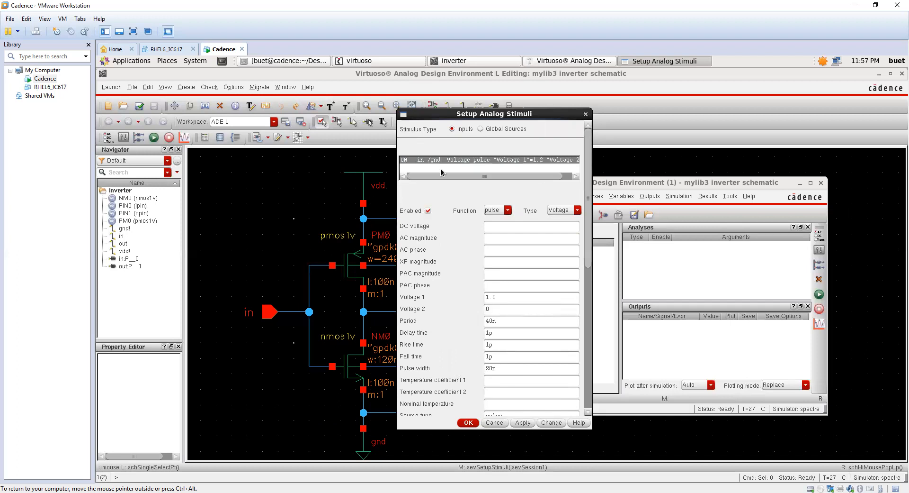
pyautogui.moveTo(448, 174); pyautogui.dragTo(458, 181)
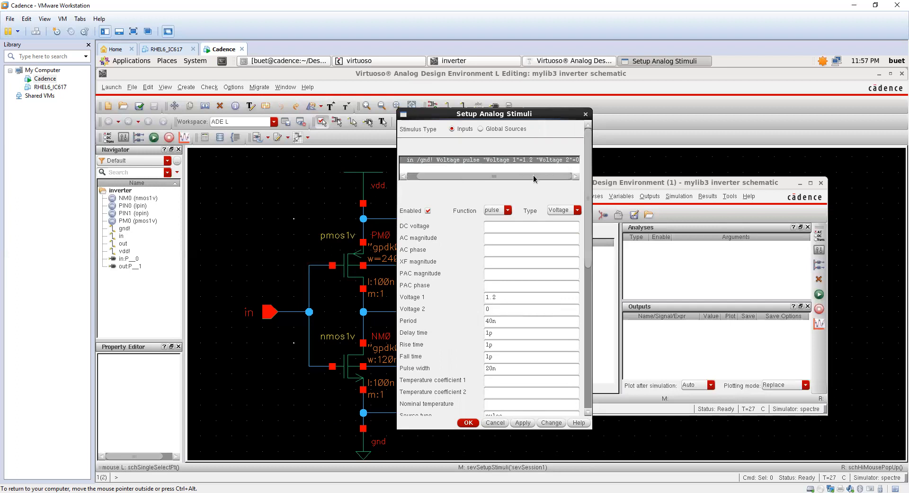
pyautogui.click(407, 161)
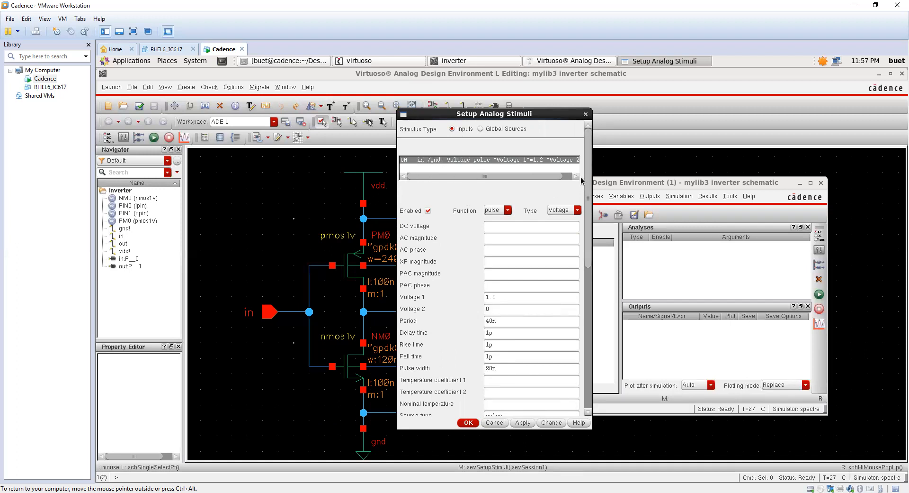
# Try changing the out pin's direction to input in the inverter schematic, and undo the change
pyautogui.click(629, 134)
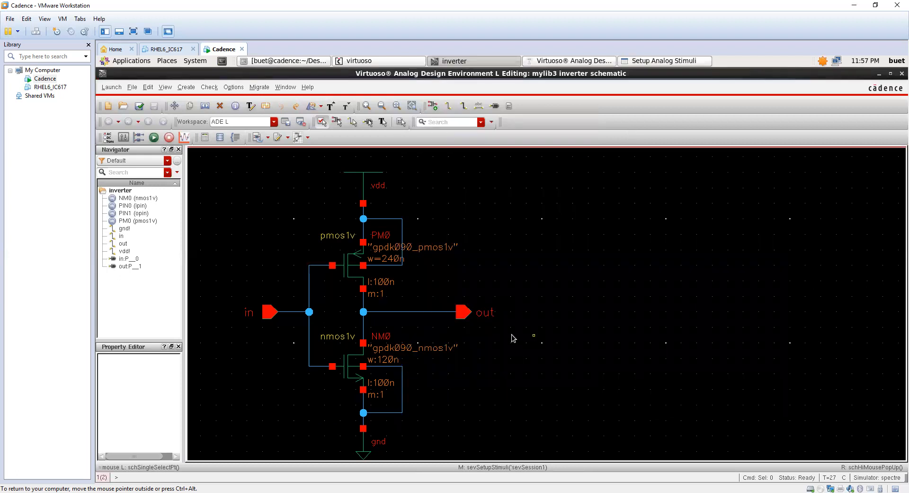
pyautogui.click(463, 318)
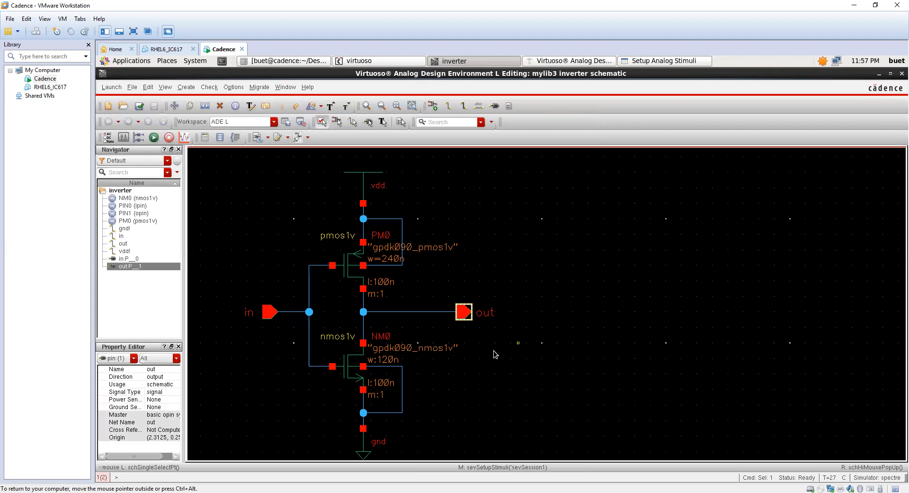
pyautogui.click(494, 354)
pyautogui.click(464, 319)
pyautogui.click(160, 379)
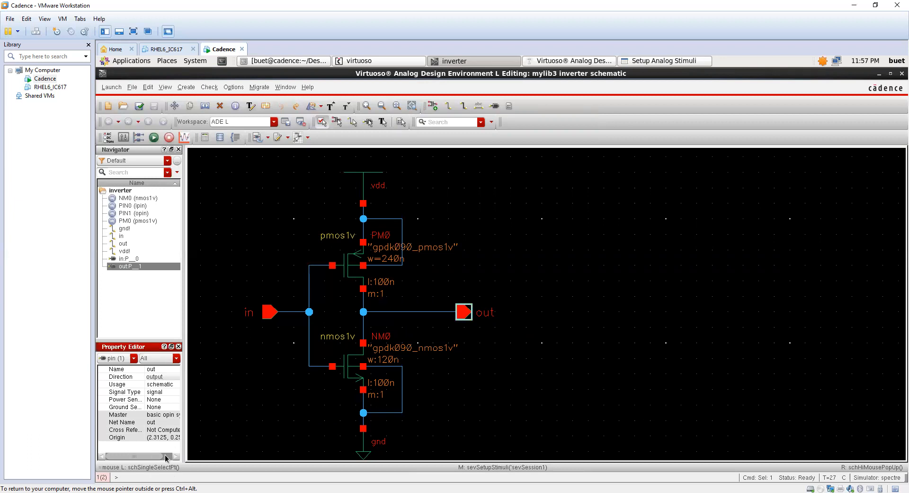
pyautogui.click(166, 379)
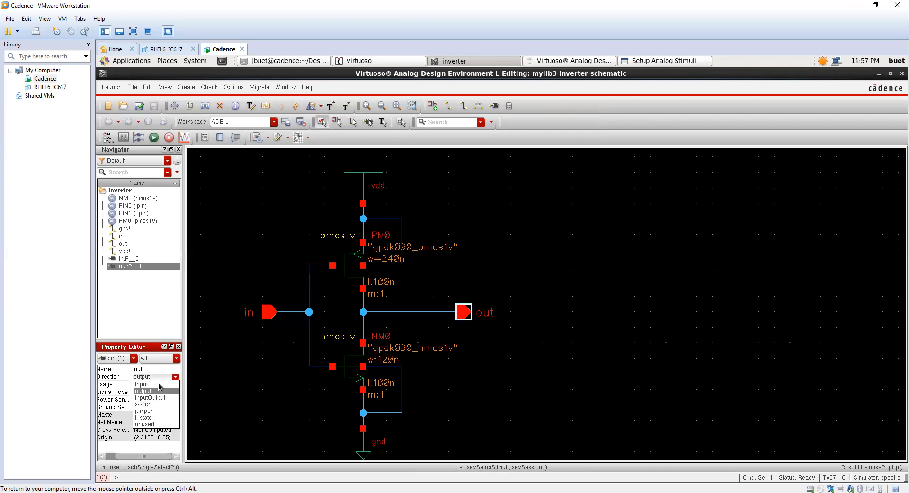
pyautogui.click(159, 384)
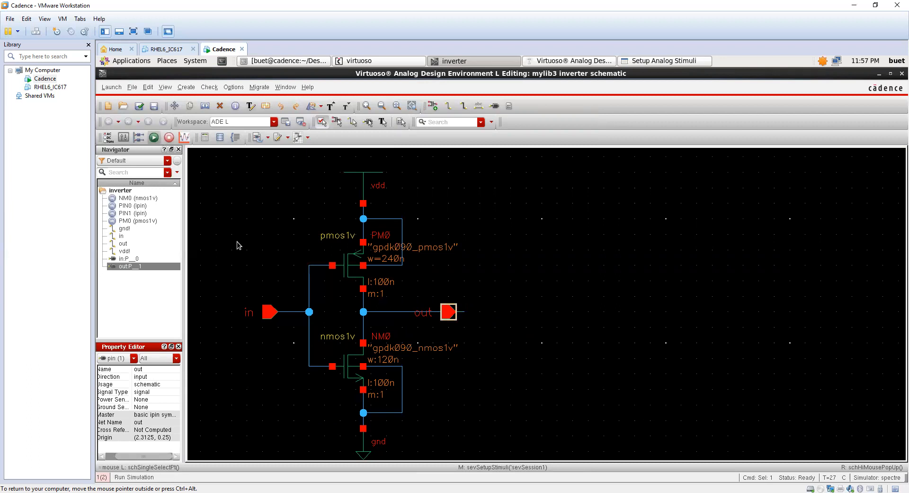
pyautogui.click(279, 277)
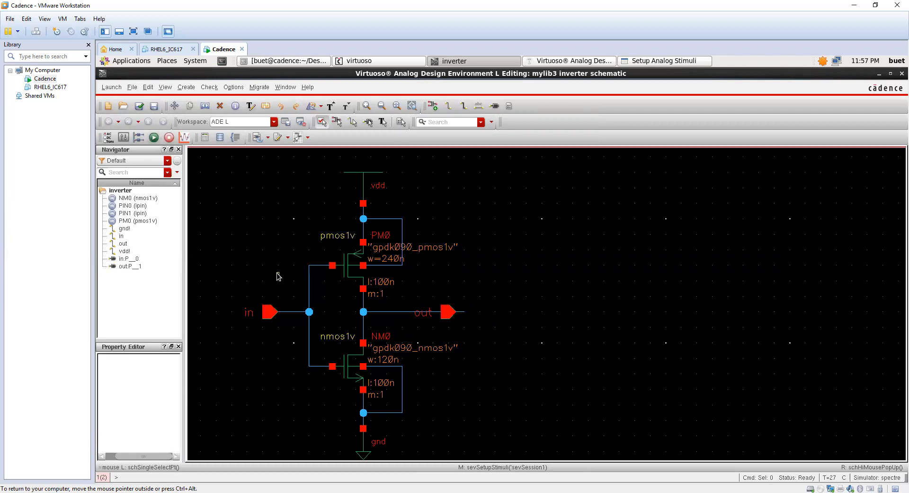
pyautogui.press('u')
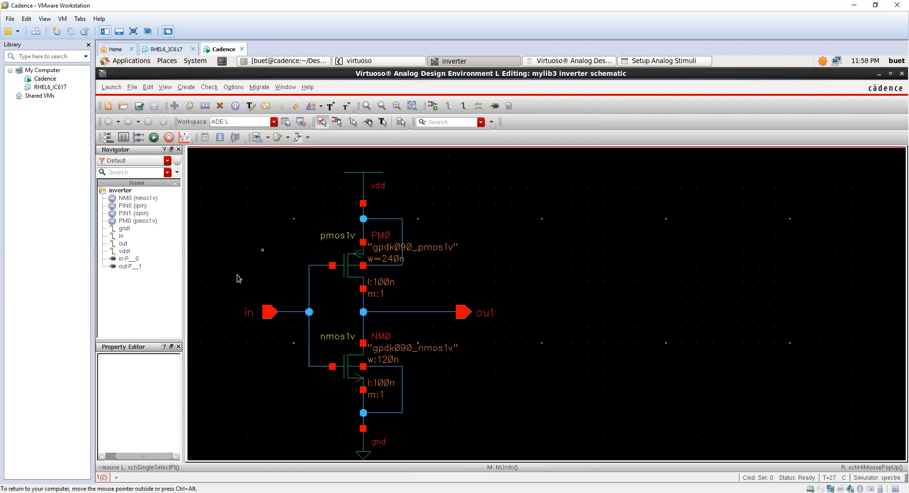
# Enable the vdd! global source stimulus with the dc function and a DC voltage of 1.2, and accept the stimuli setup
pyautogui.click(628, 61)
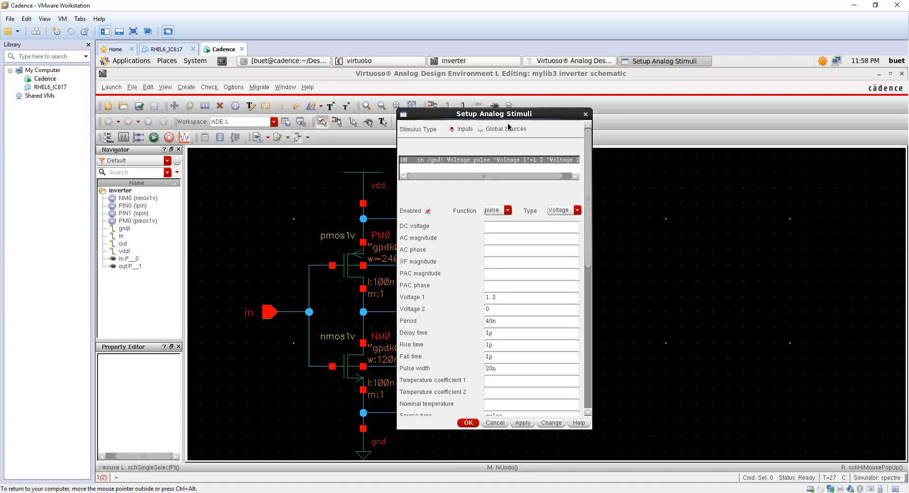
pyautogui.click(481, 129)
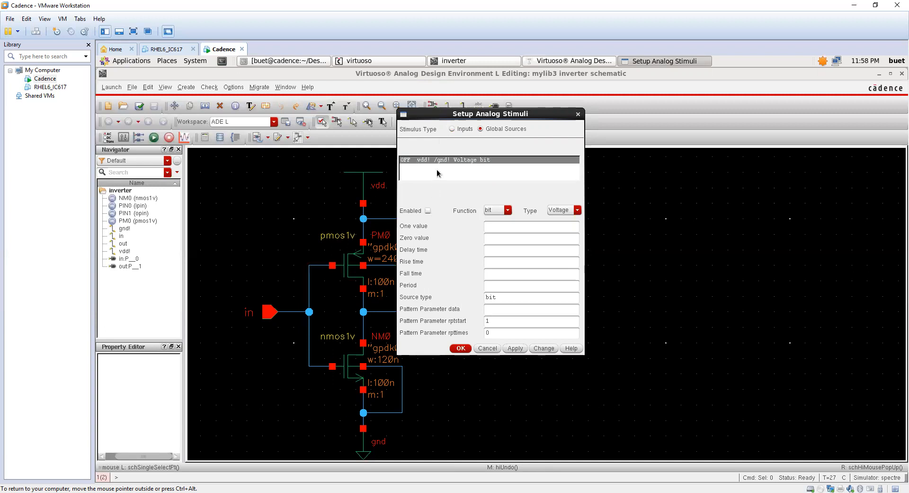
pyautogui.click(427, 210)
pyautogui.click(501, 210)
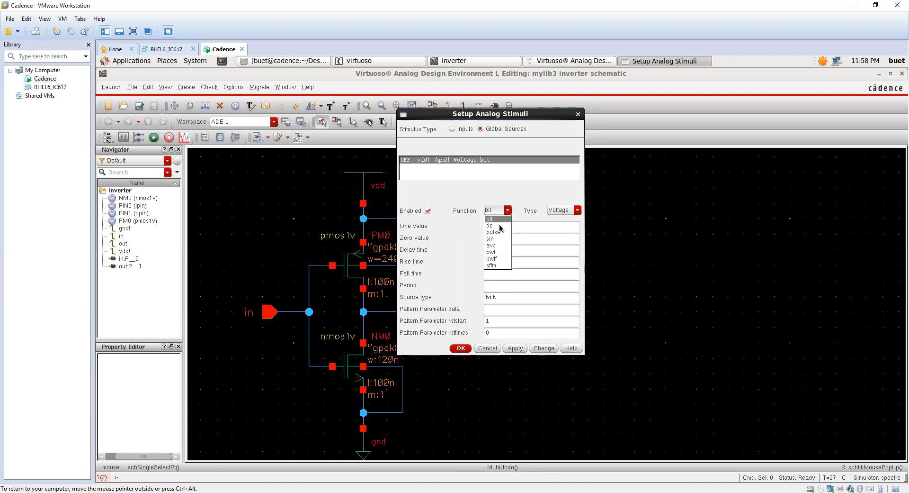
pyautogui.click(498, 225)
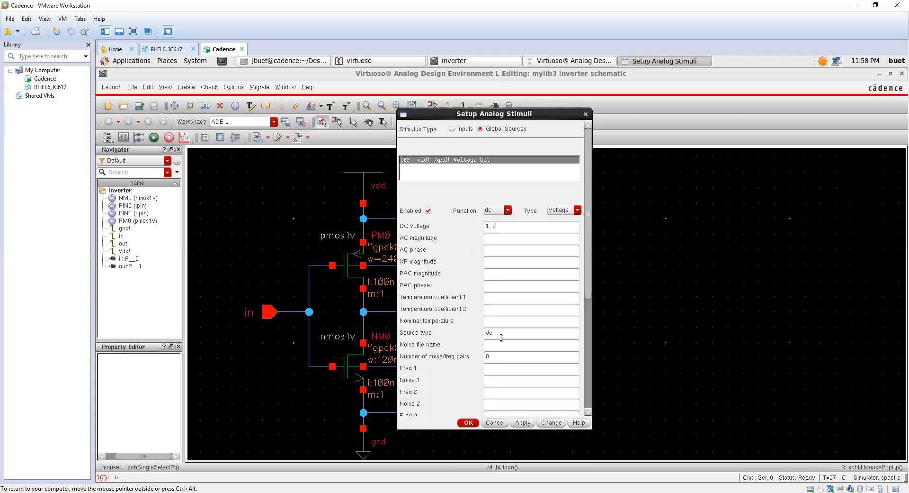
pyautogui.click(474, 425)
# Add an enabled transient analysis with a stop time of 80n and moderate accuracy defaults
pyautogui.click(551, 61)
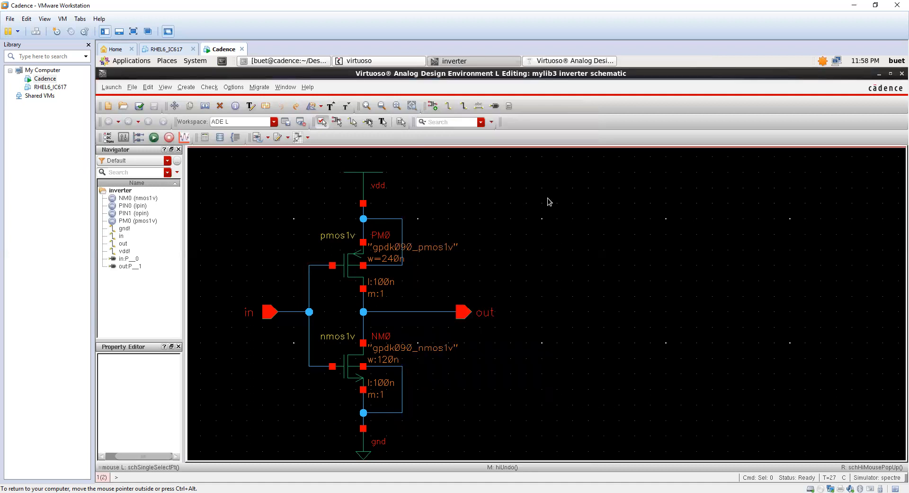
pyautogui.moveTo(566, 177); pyautogui.dragTo(557, 171)
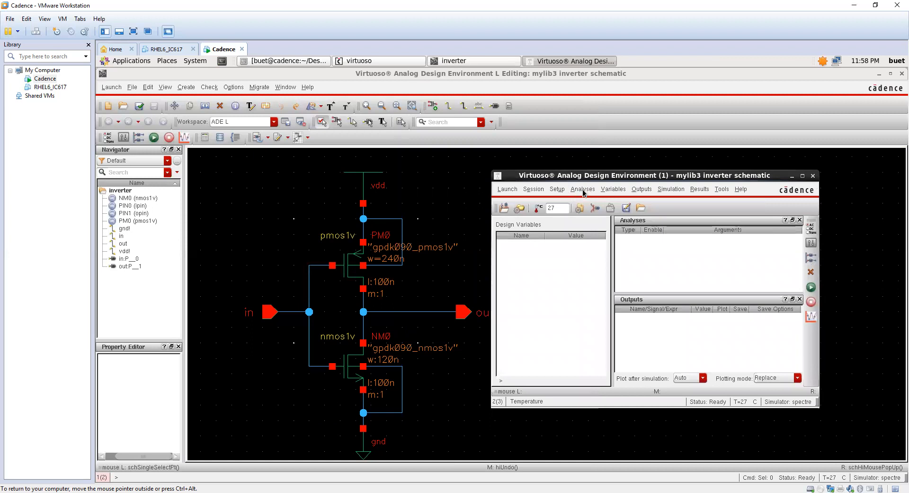
pyautogui.click(583, 190)
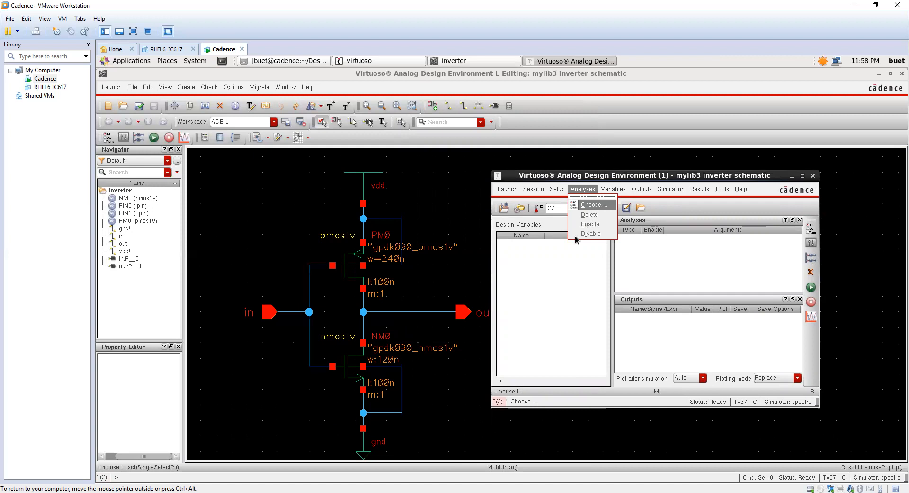
pyautogui.click(553, 249)
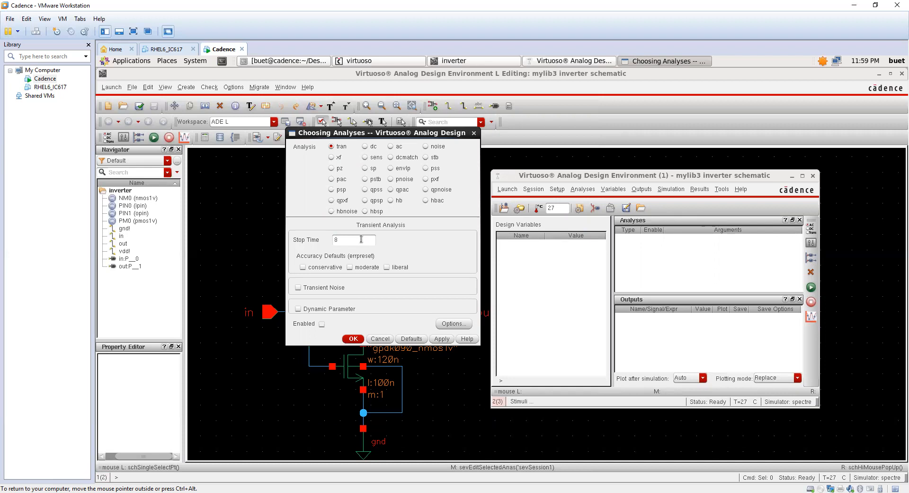
pyautogui.click(349, 267)
pyautogui.click(322, 324)
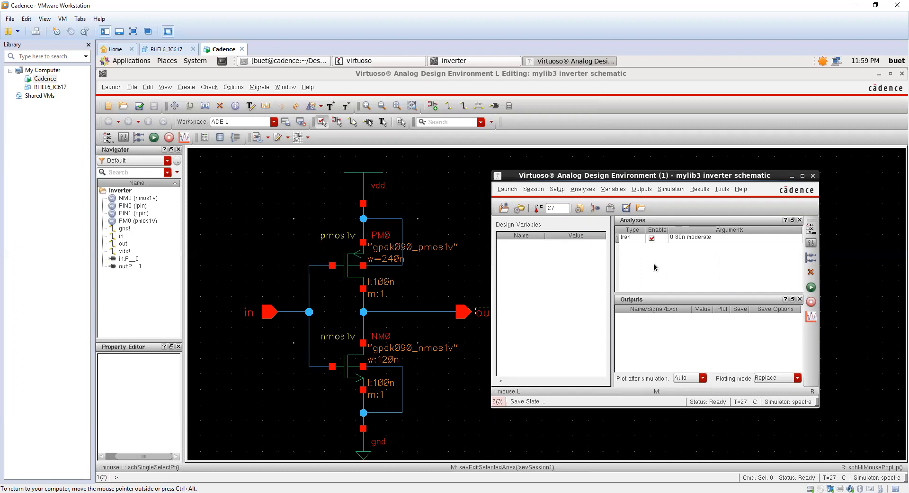
# Try adding a dc analysis to the simulation setup, and delete it from the analyses list
pyautogui.click(583, 189)
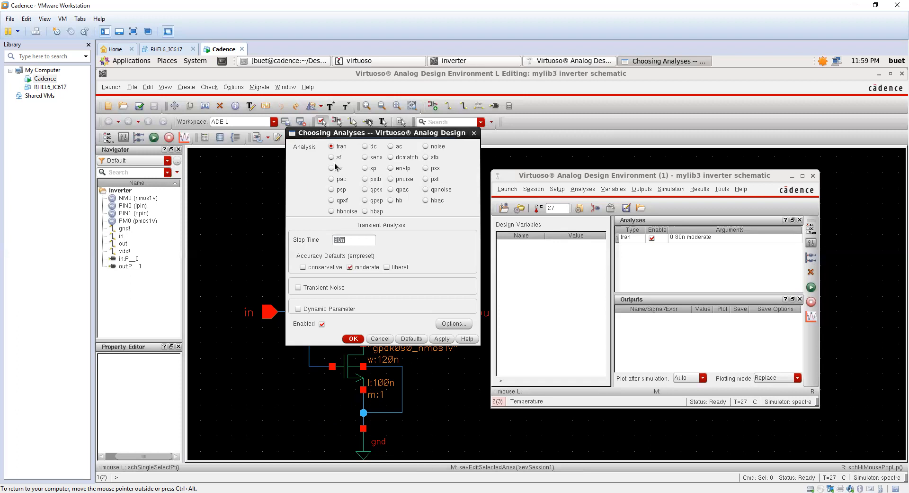
pyautogui.click(365, 146)
pyautogui.click(378, 237)
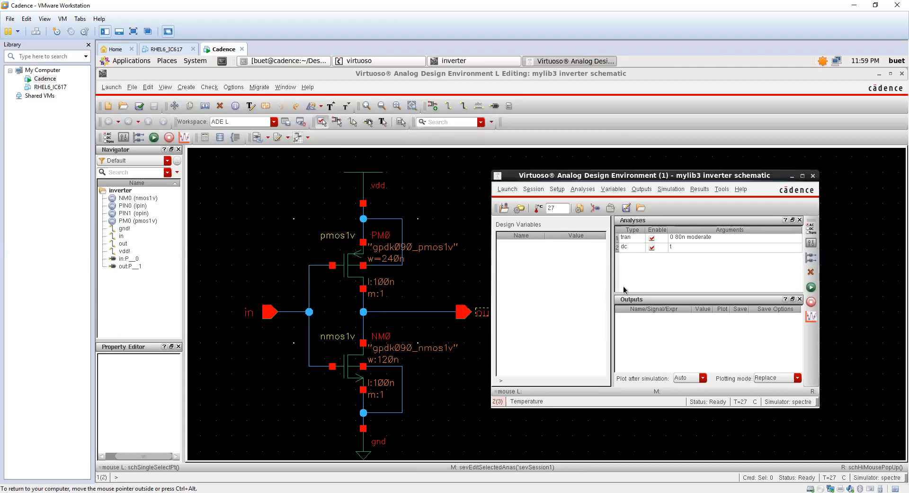
pyautogui.click(636, 252)
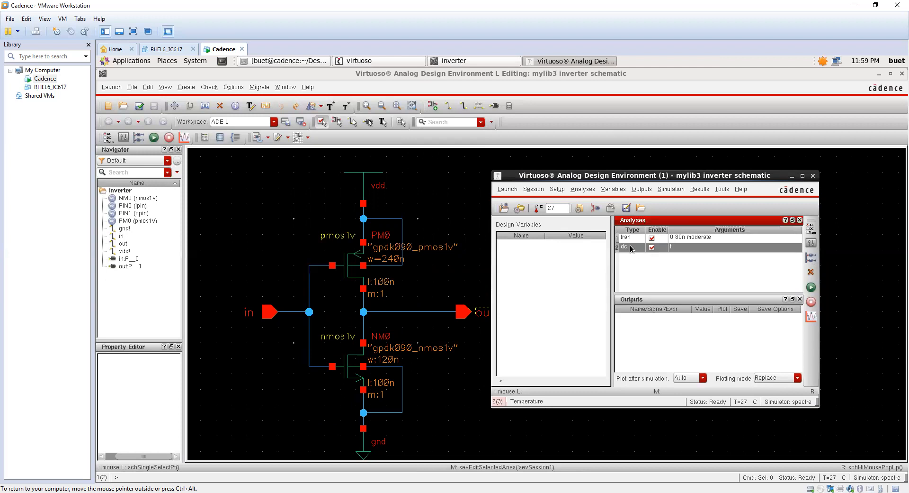
pyautogui.rightClick(631, 248)
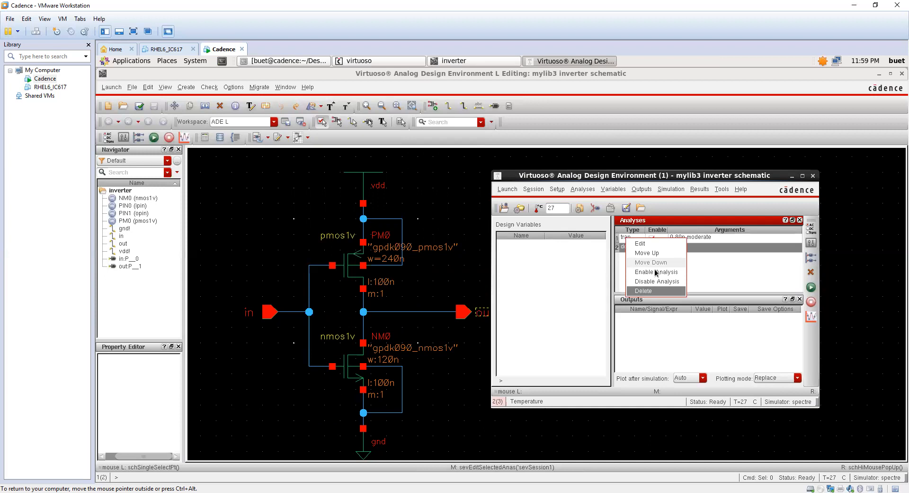
pyautogui.click(646, 291)
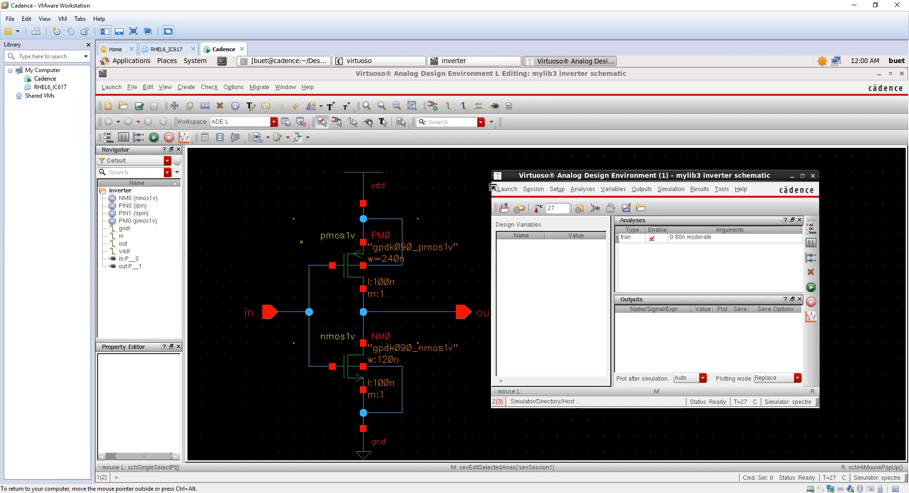
# Choose the outputs to be plotted on the schematic, picking the out net and the in net
pyautogui.moveTo(517, 176); pyautogui.dragTo(533, 177)
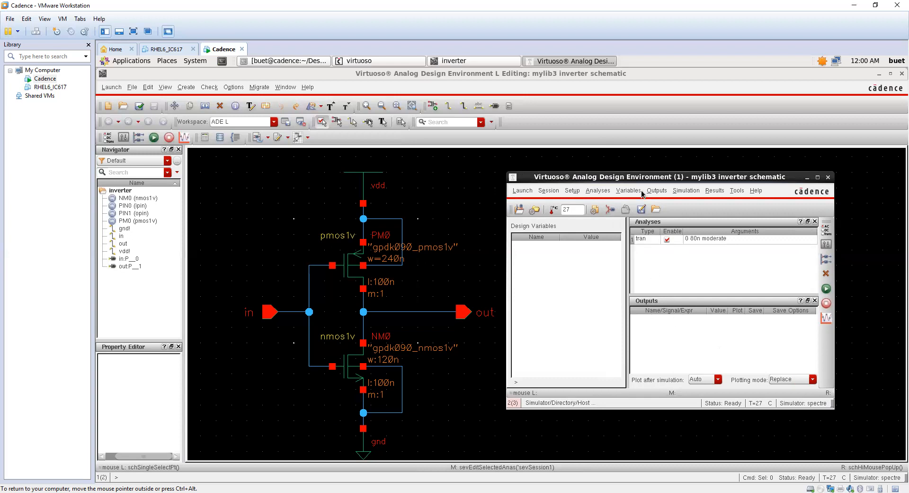
pyautogui.click(657, 190)
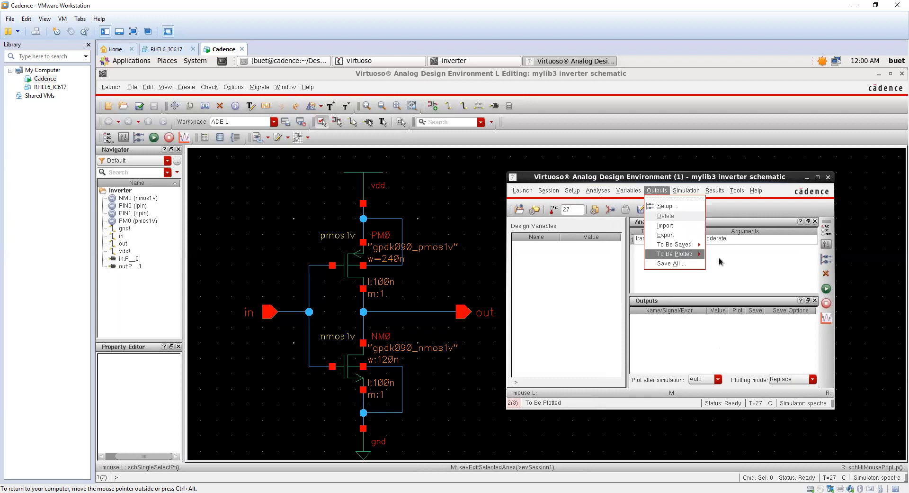
pyautogui.moveTo(679, 254)
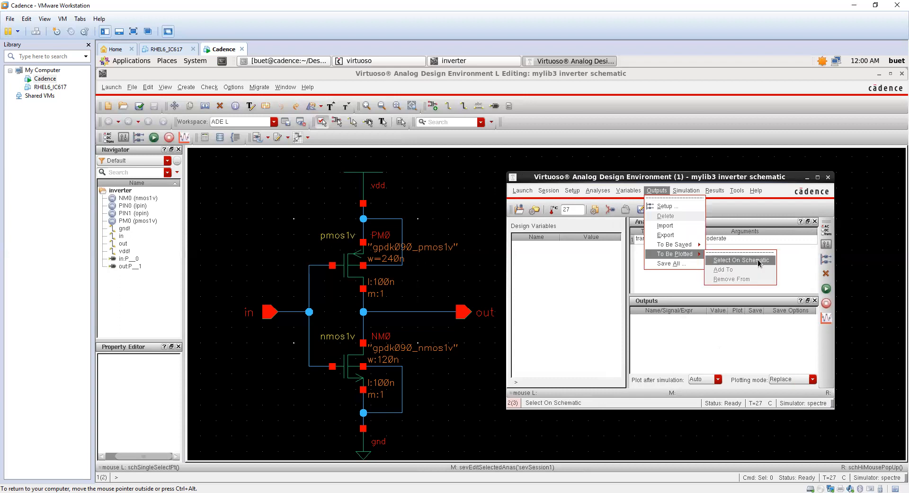
pyautogui.click(759, 263)
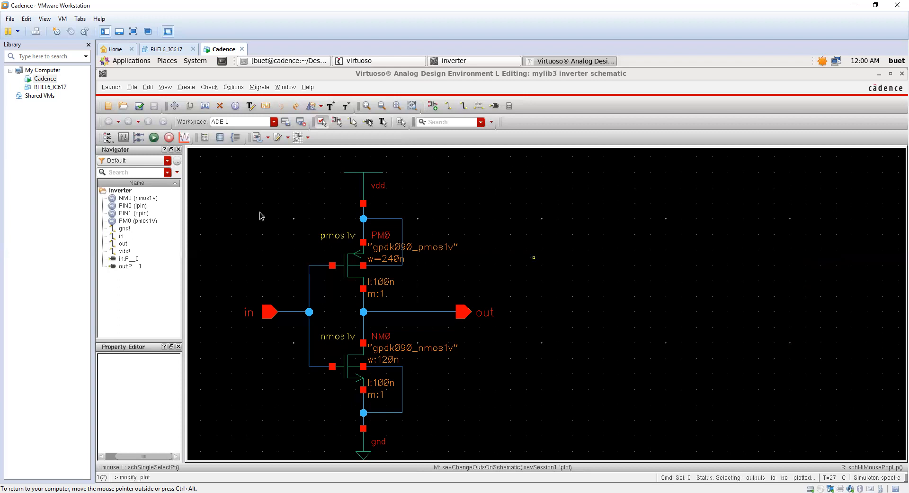
pyautogui.click(367, 431)
pyautogui.click(293, 312)
pyautogui.click(419, 318)
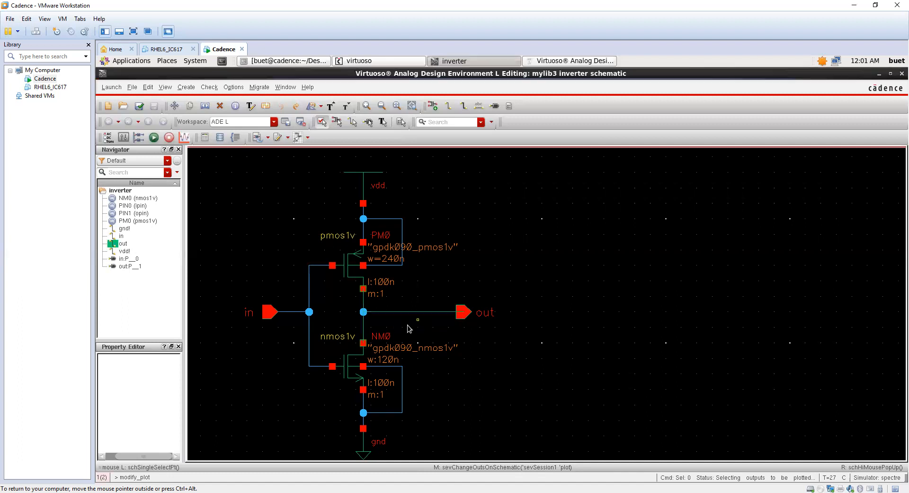
pyautogui.click(291, 311)
# Turn on saving for the out and in signals in the simulation outputs
pyautogui.click(555, 60)
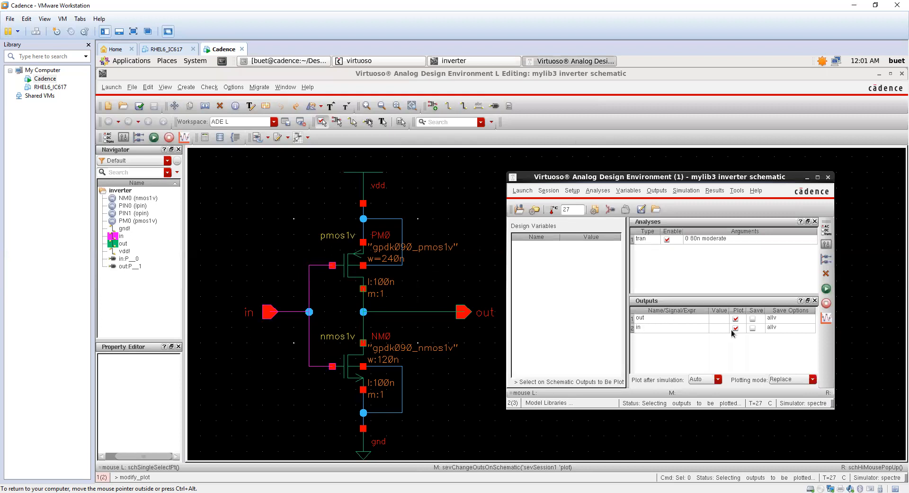
pyautogui.click(754, 318)
pyautogui.click(753, 328)
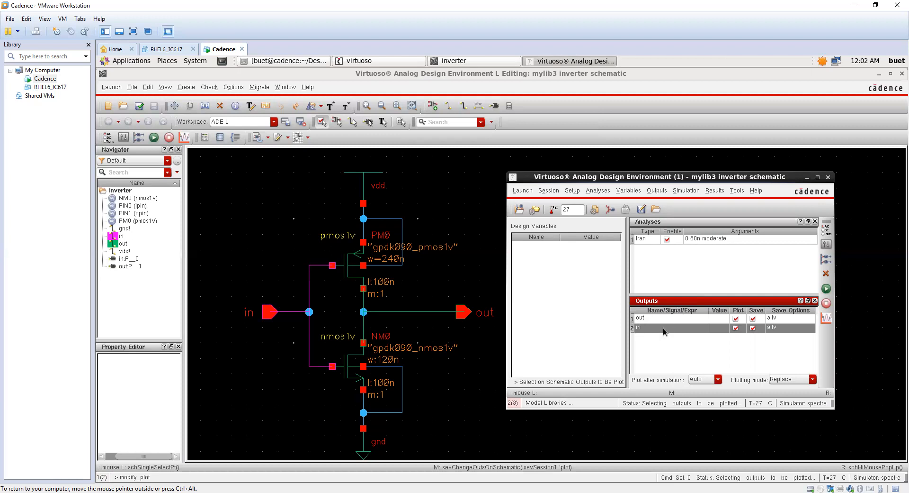
pyautogui.click(674, 352)
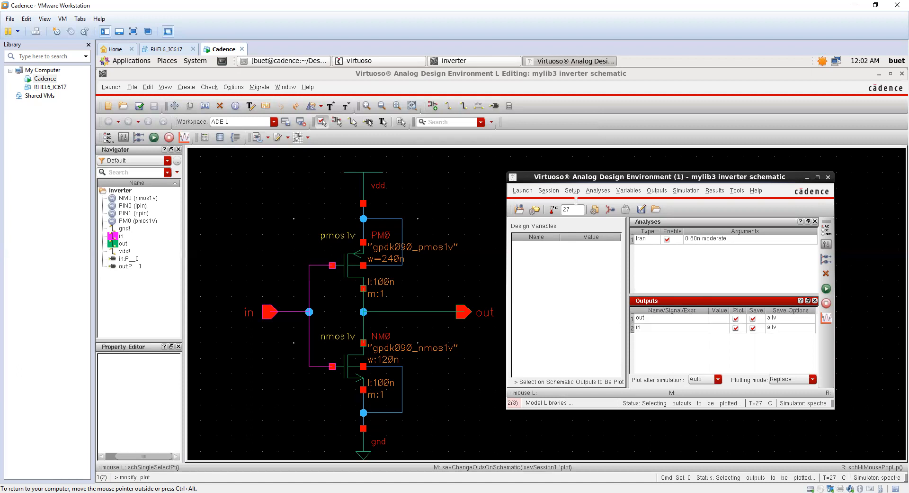
# Set the save options to output all power signals and all device currents
pyautogui.moveTo(569, 177); pyautogui.dragTo(580, 178)
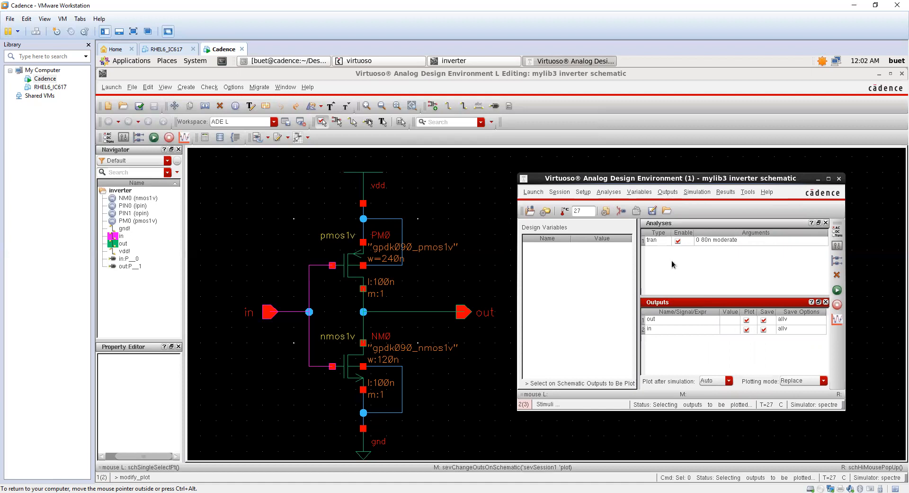
pyautogui.click(668, 192)
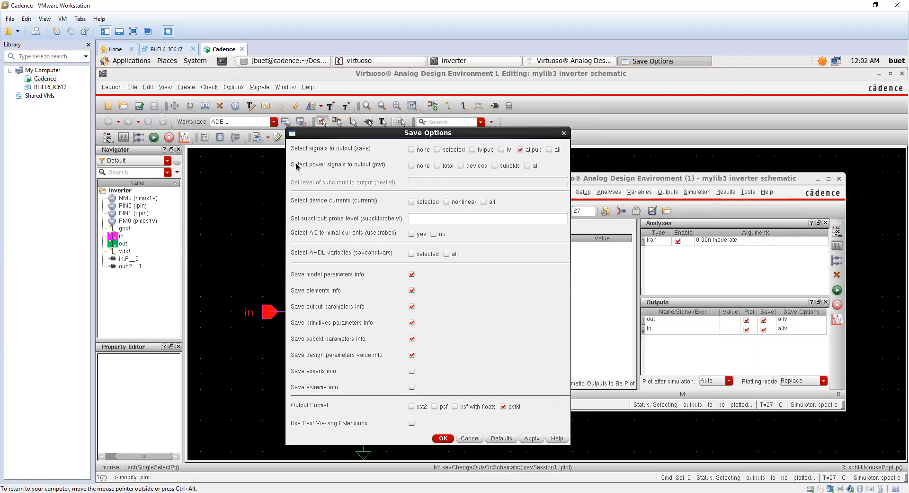
pyautogui.click(528, 166)
pyautogui.click(484, 202)
pyautogui.click(443, 438)
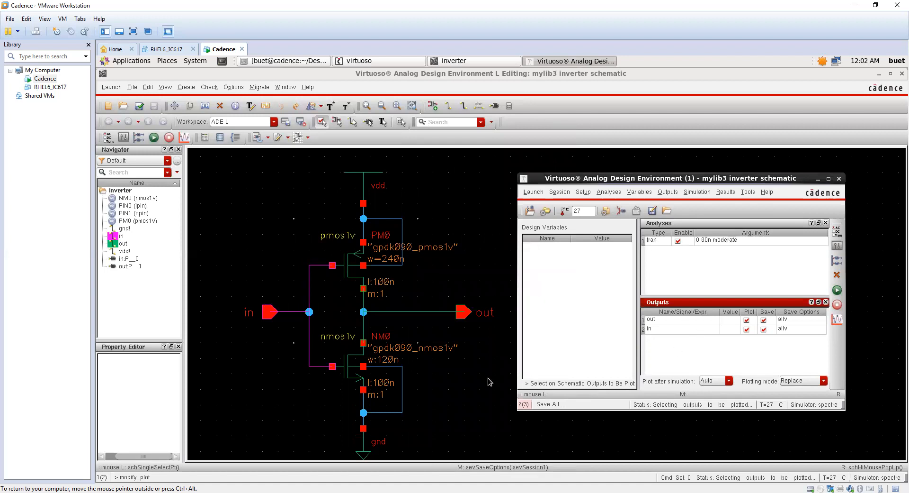
# Add the source terminal of pmos1v transistor PM0 to the plotted outputs and turn on its saving
pyautogui.click(347, 311)
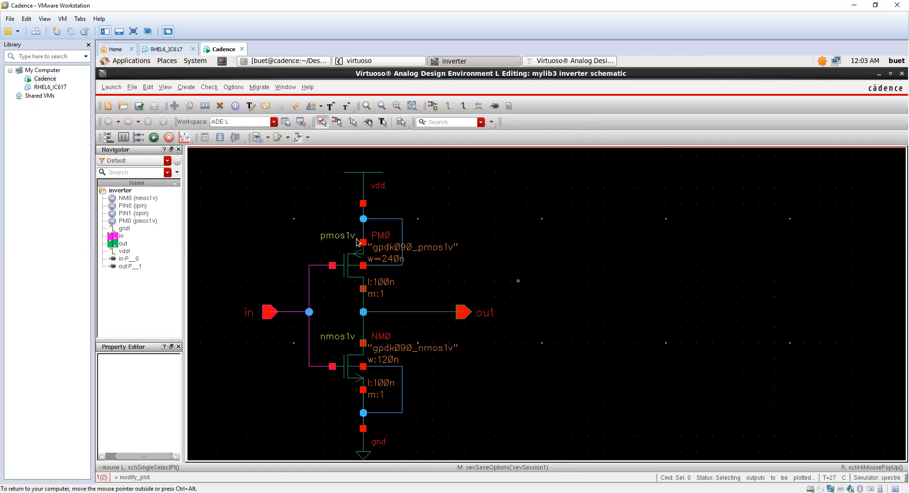
pyautogui.keyDown('ctrl'); pyautogui.scroll(2, 360, 240); pyautogui.keyUp('ctrl')
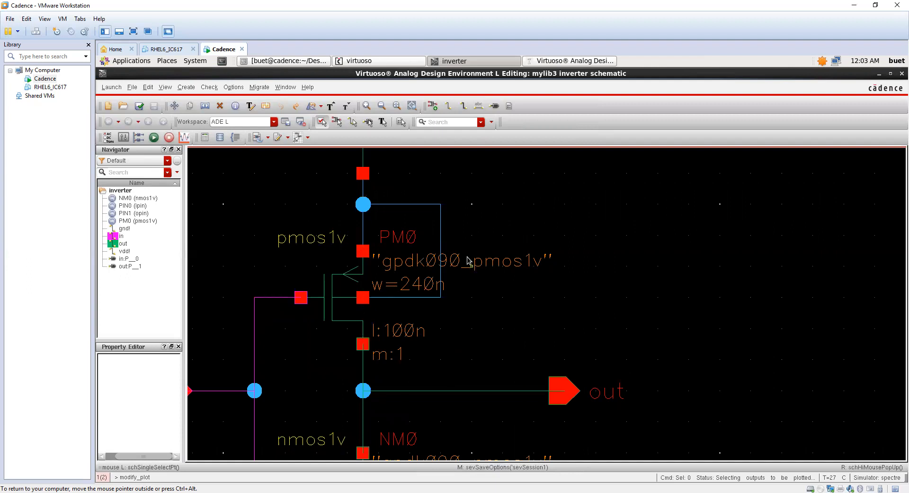
pyautogui.keyDown('ctrl'); pyautogui.scroll(-2, 468, 258); pyautogui.keyUp('ctrl')
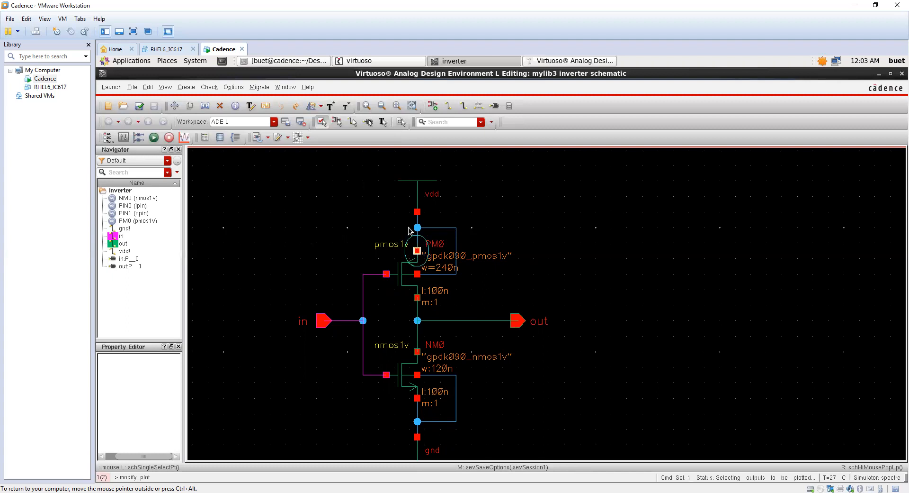
pyautogui.click(417, 250)
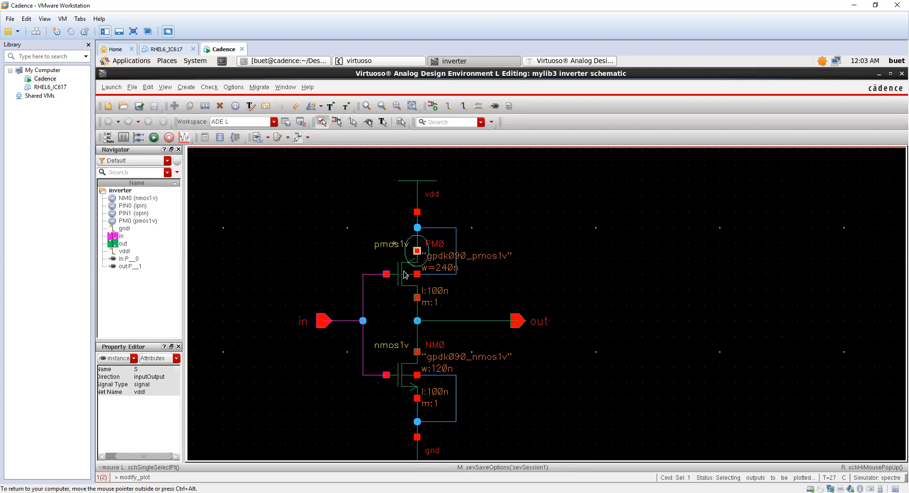
pyautogui.click(551, 61)
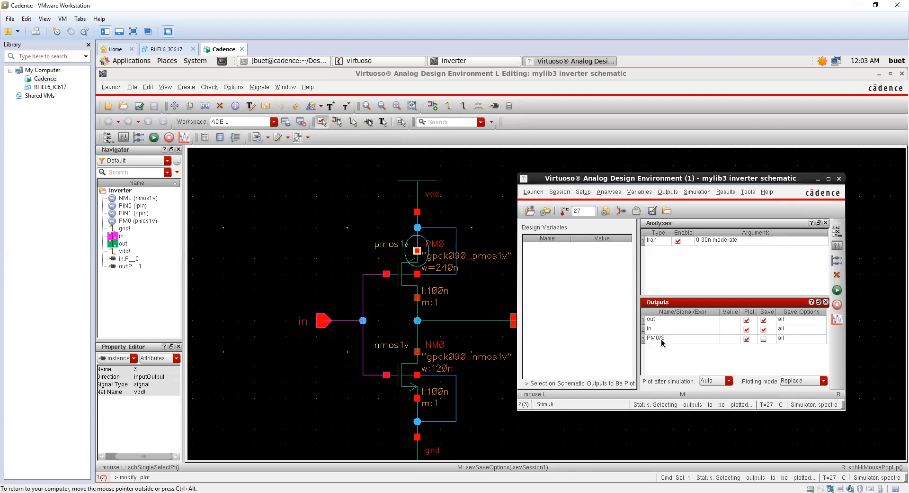
pyautogui.click(763, 339)
# Save the simulation setup as a state with the Directory save option
pyautogui.moveTo(672, 179); pyautogui.dragTo(694, 186)
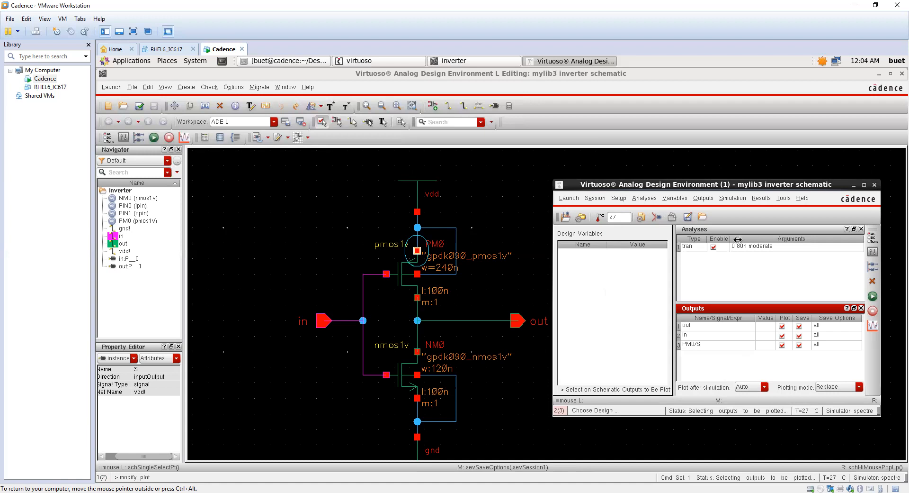
pyautogui.click(594, 198)
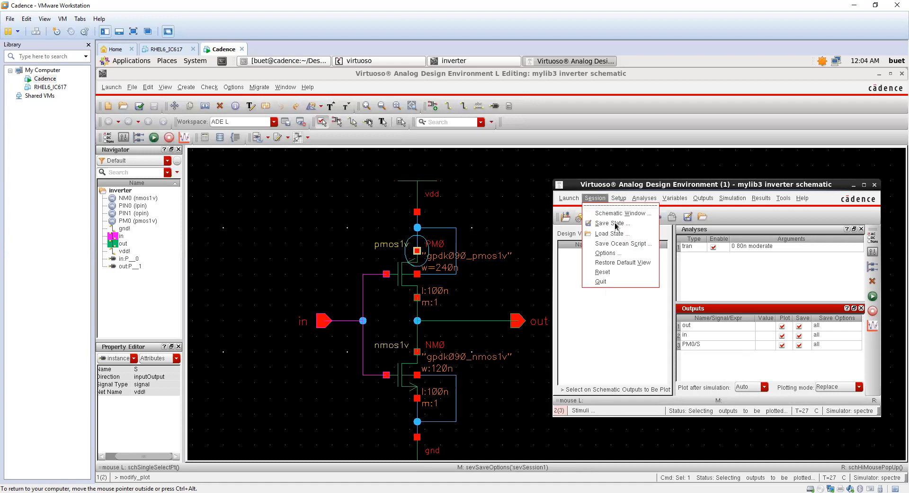
pyautogui.click(611, 223)
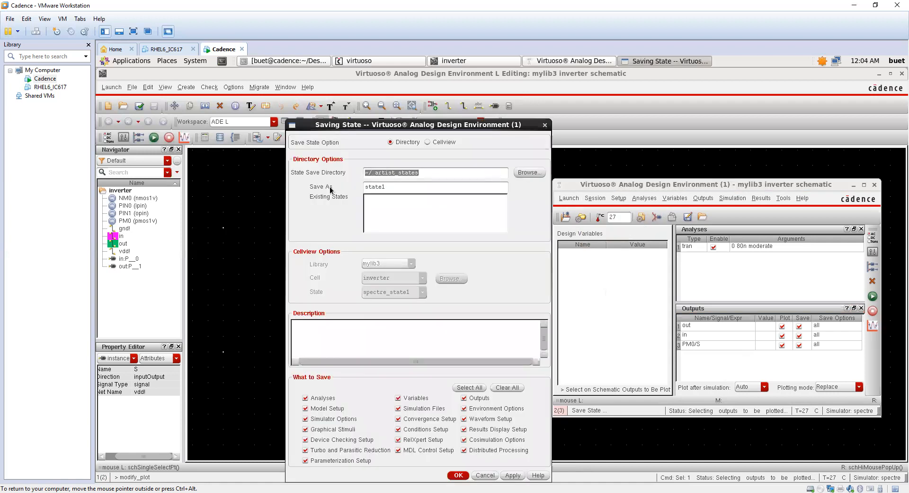
pyautogui.click(391, 186)
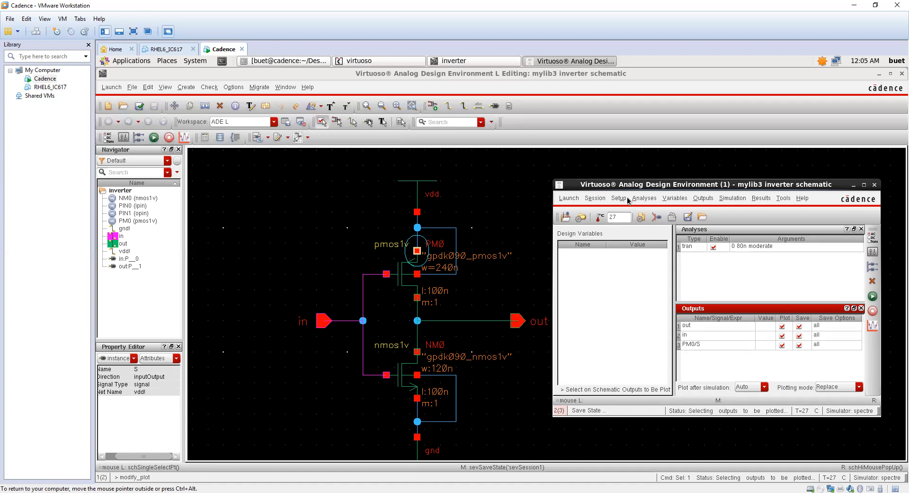
# Review the load options for the saved state1 of the mylib3 inverter cell, and close them without loading
pyautogui.click(595, 198)
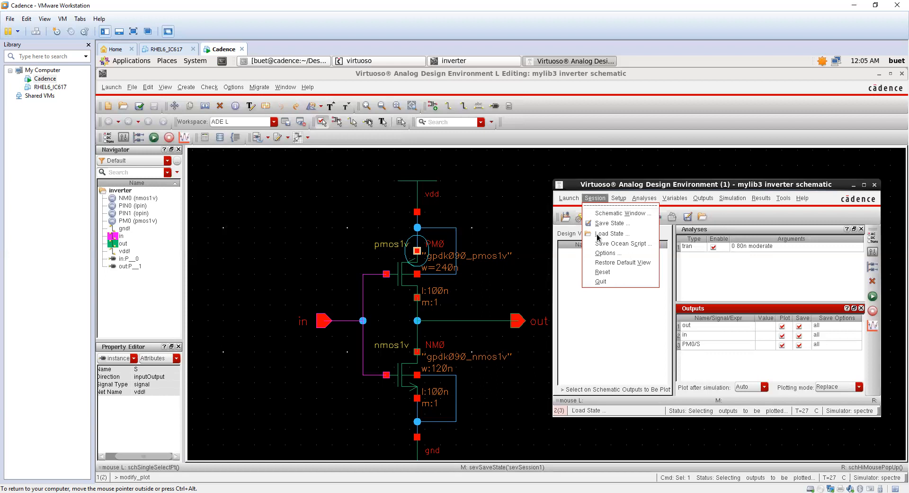
pyautogui.click(598, 233)
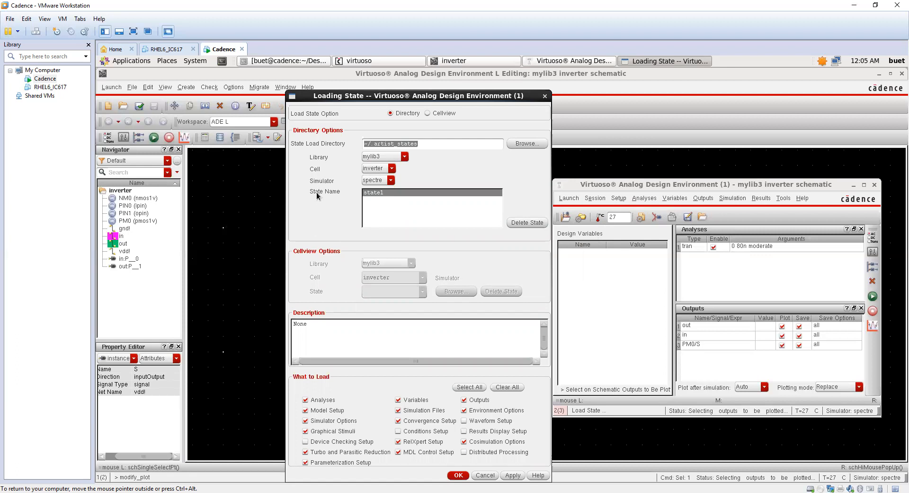
pyautogui.click(364, 205)
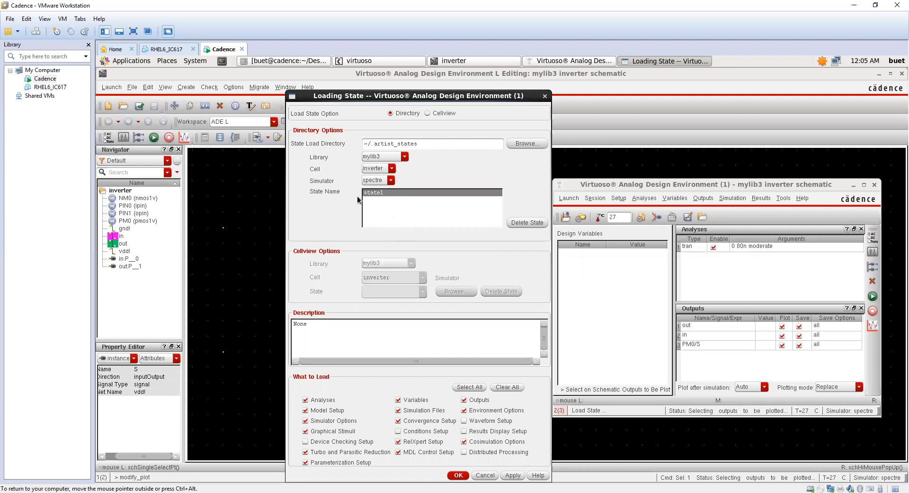
pyautogui.click(545, 96)
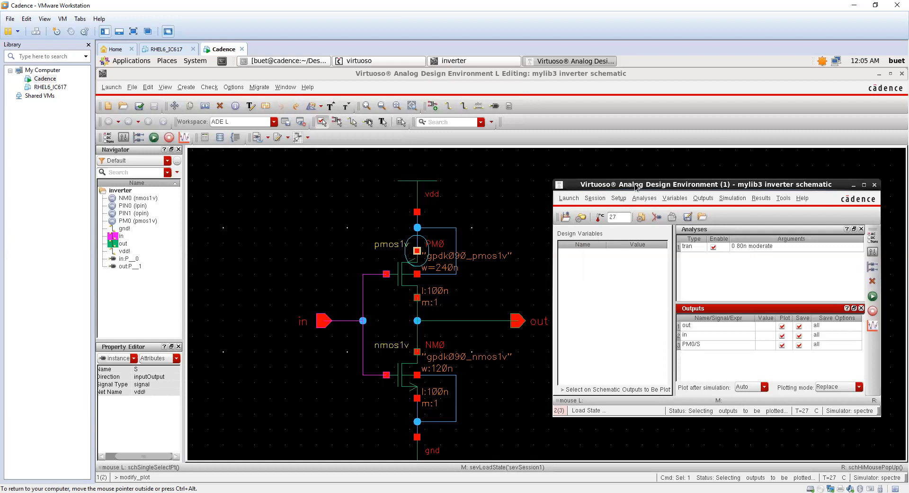
pyautogui.moveTo(631, 183); pyautogui.dragTo(634, 179)
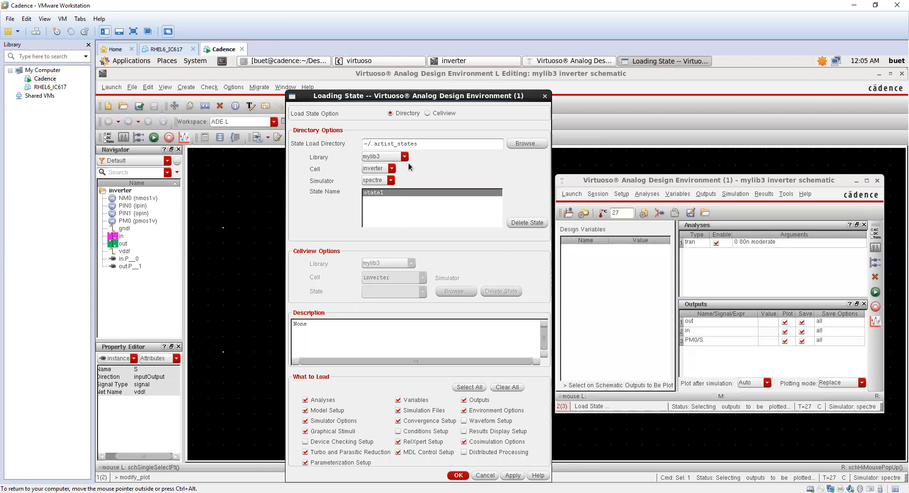
pyautogui.click(546, 96)
# Check the pulse stimulus settings of the in input and close the stimuli setup without changes
pyautogui.click(599, 194)
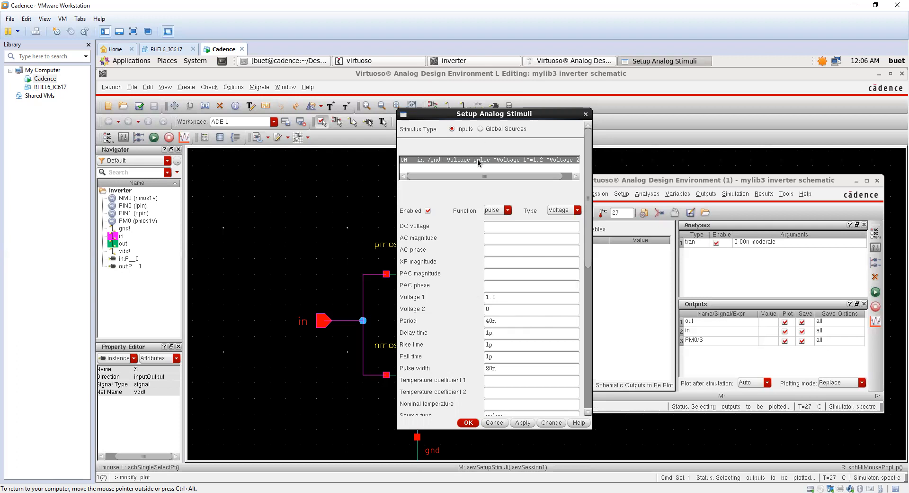
pyautogui.click(585, 115)
pyautogui.moveTo(703, 181); pyautogui.dragTo(701, 181)
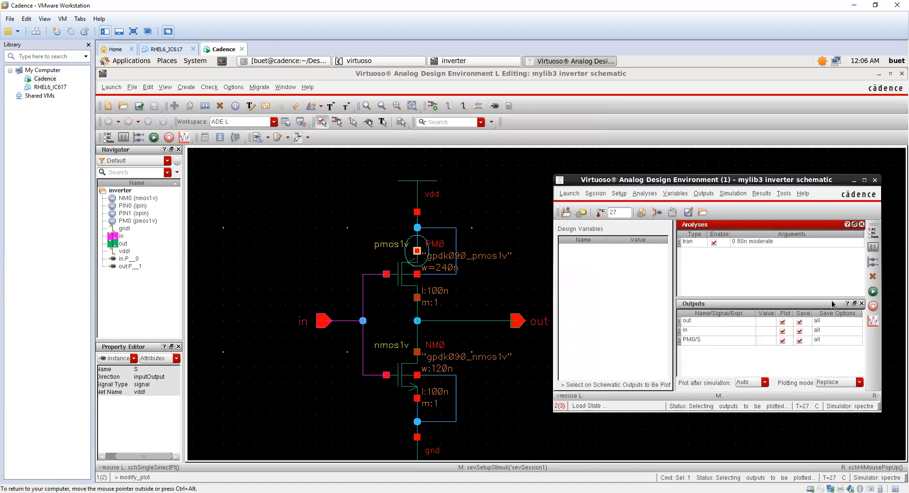
# Run the inverter's transient simulation, bring up its output log, and maximize the resulting waveform window
pyautogui.click(874, 293)
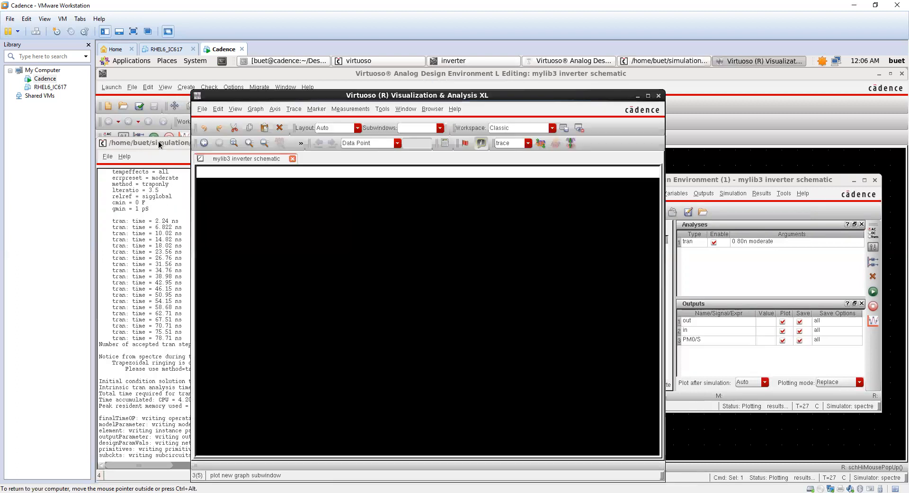
pyautogui.click(158, 141)
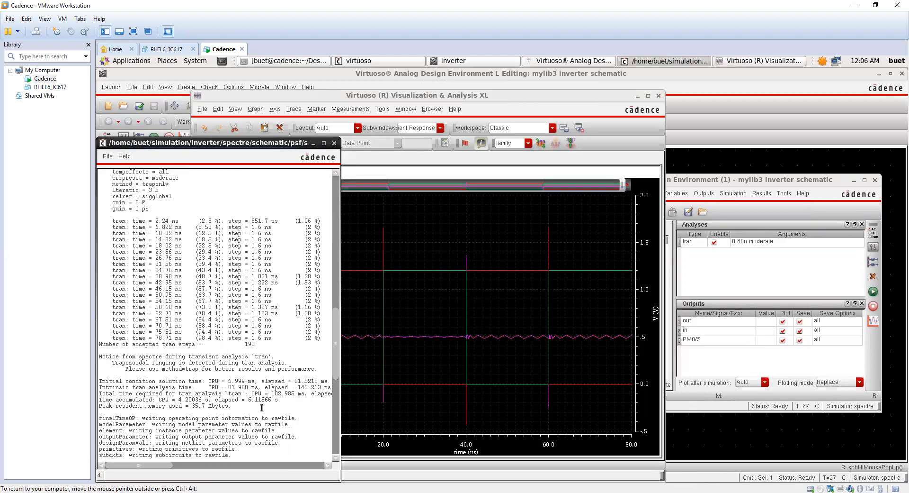
pyautogui.click(620, 96)
pyautogui.click(648, 96)
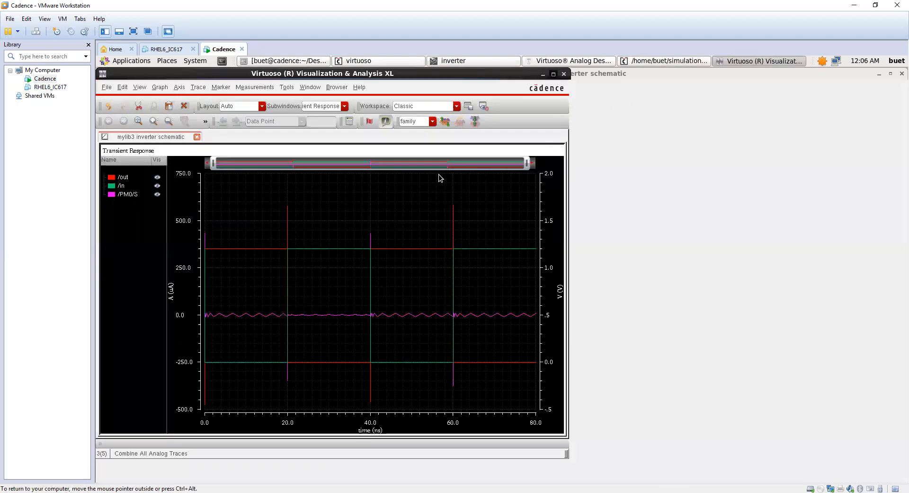
# Highlight the /out, /in and /PM0/S traces one at a time in the transient response plot, and clear the highlight
pyautogui.click(124, 180)
pyautogui.click(125, 187)
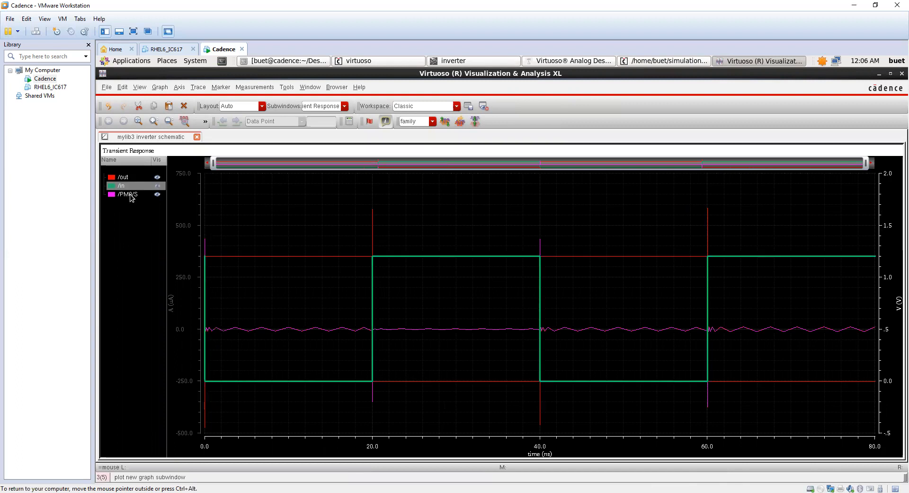
pyautogui.click(127, 195)
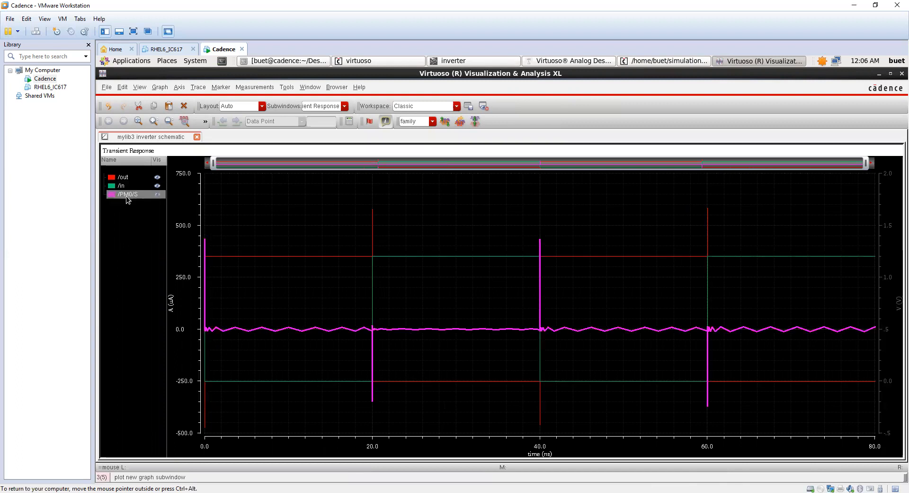
pyautogui.click(122, 238)
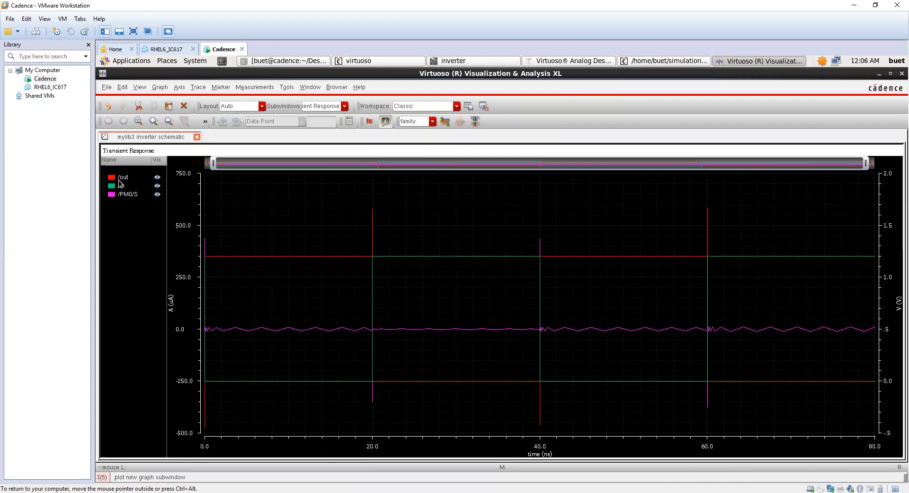
pyautogui.click(121, 178)
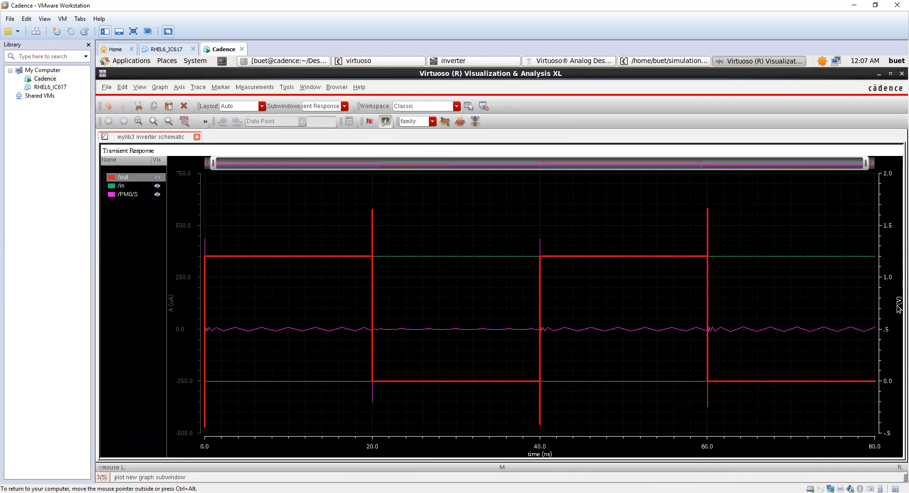
pyautogui.click(124, 187)
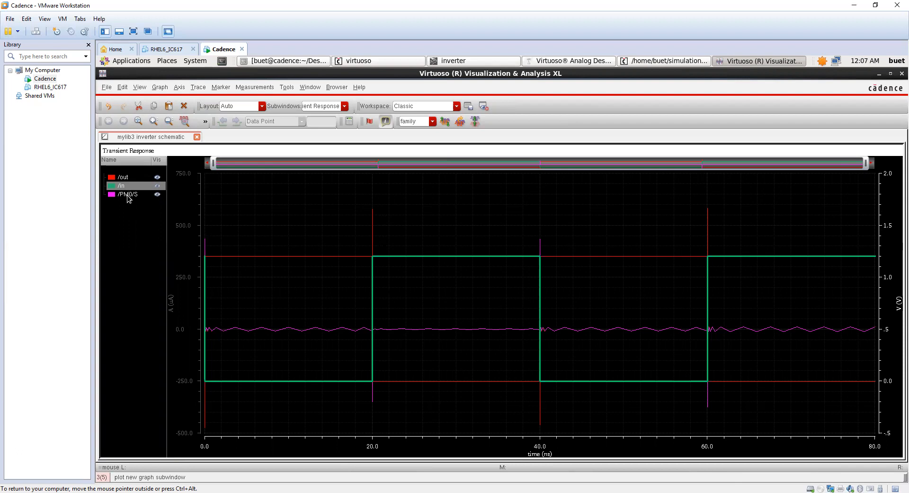
pyautogui.click(127, 195)
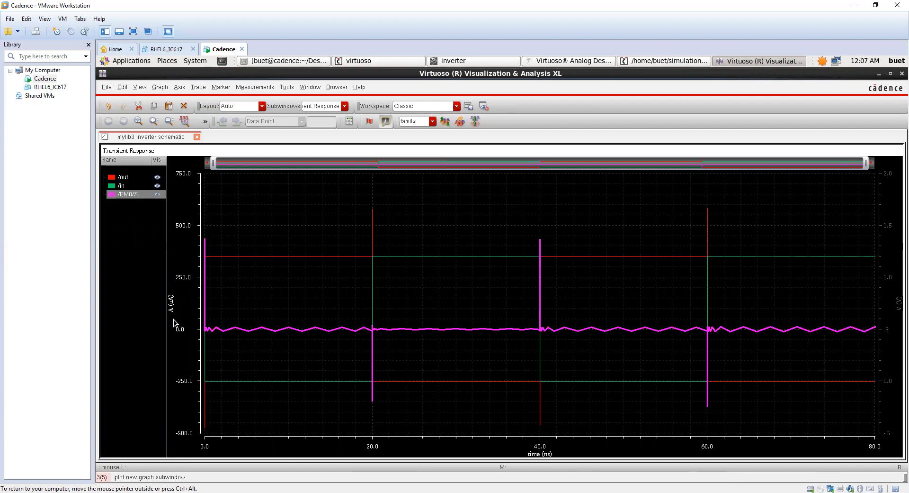
pyautogui.click(134, 251)
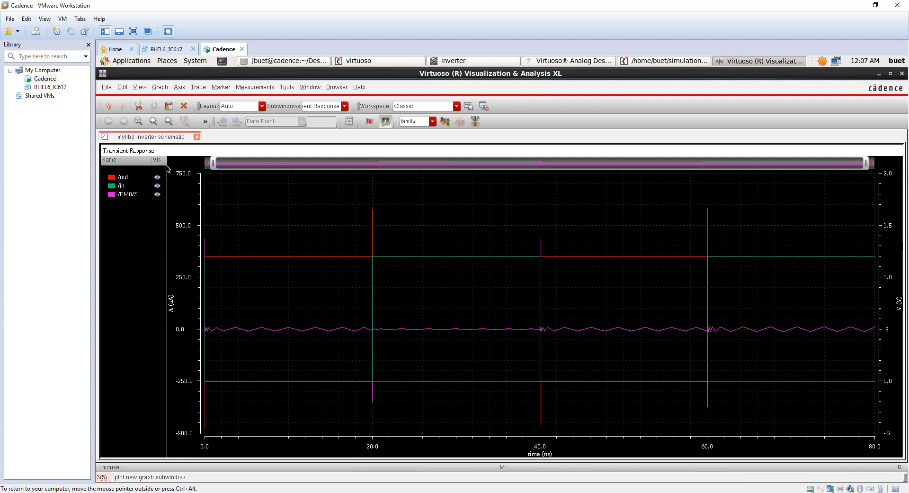
# Widen the trace list and toggle the visibility of the /out, /in and /PM0/S traces, ending with all three shown
pyautogui.moveTo(167, 168); pyautogui.dragTo(185, 169)
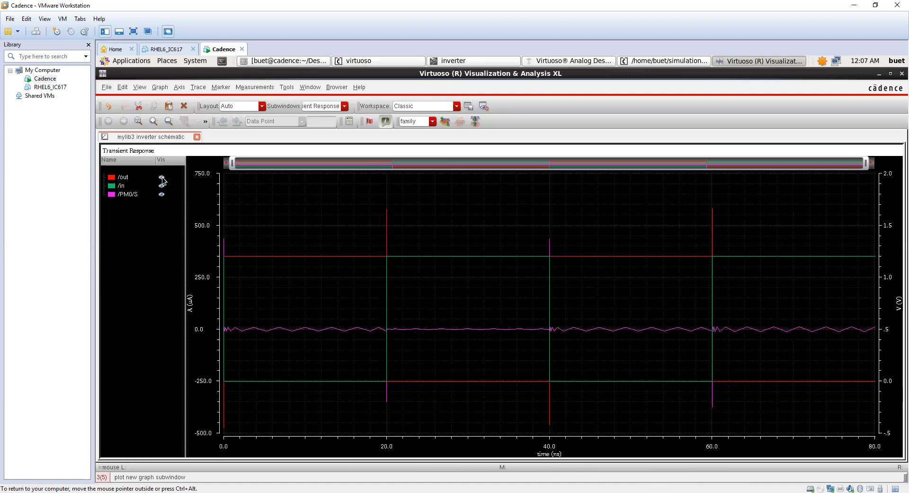
pyautogui.click(161, 178)
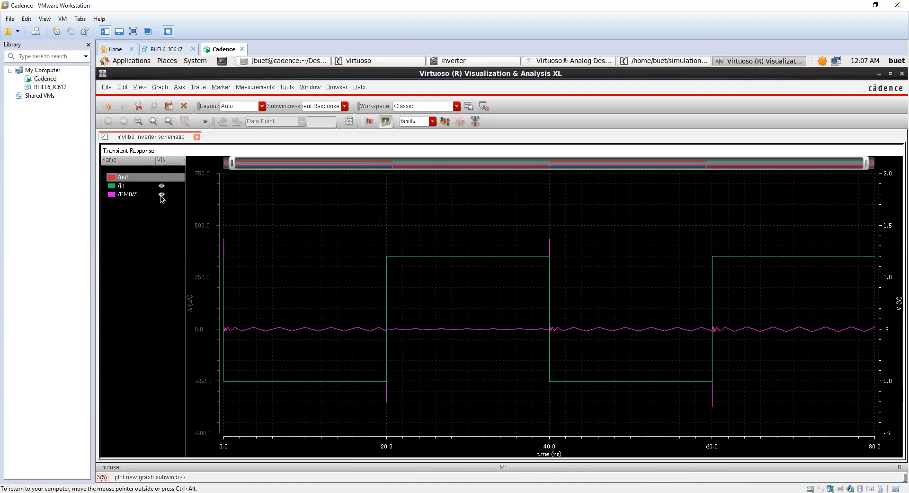
pyautogui.click(161, 186)
pyautogui.doubleClick(163, 187)
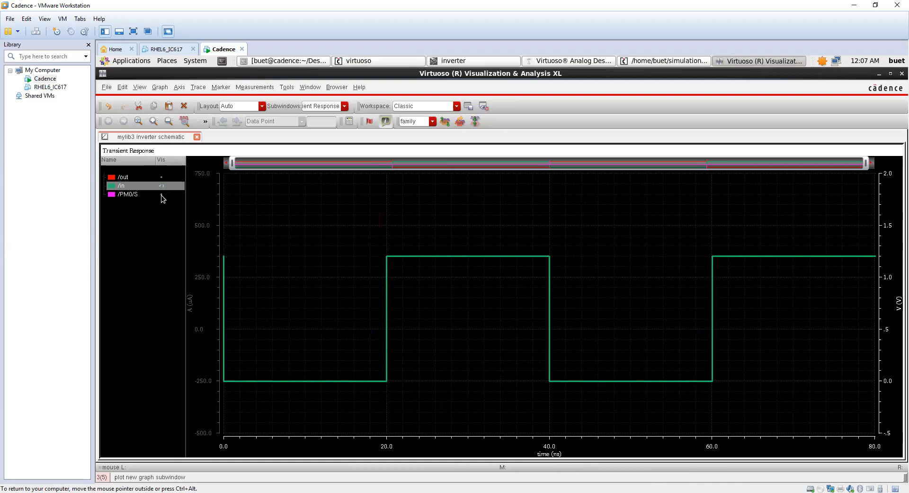
pyautogui.click(161, 204)
pyautogui.click(161, 194)
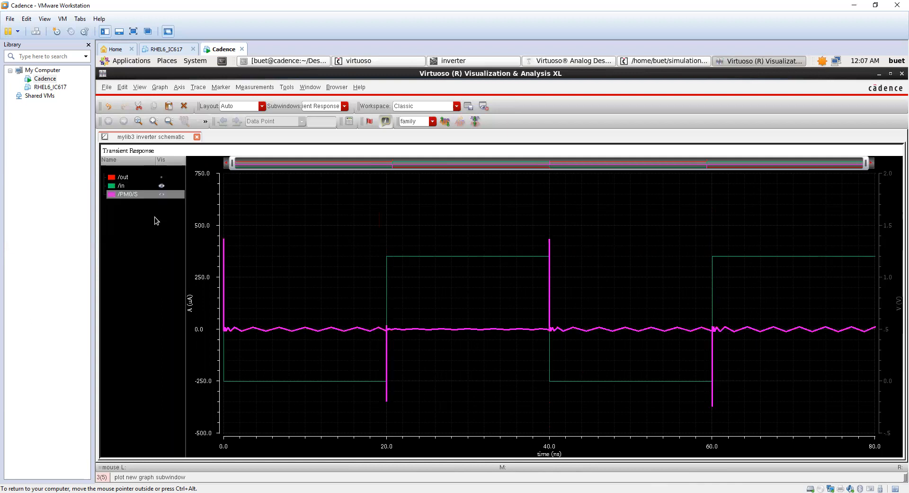
pyautogui.click(161, 180)
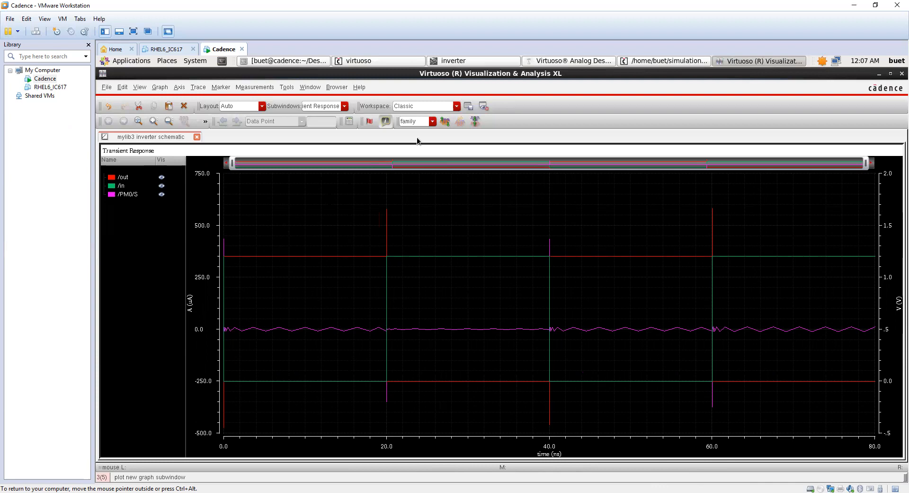
# Split the traces into separate strips and move the /in strip above the /out strip
pyautogui.click(444, 122)
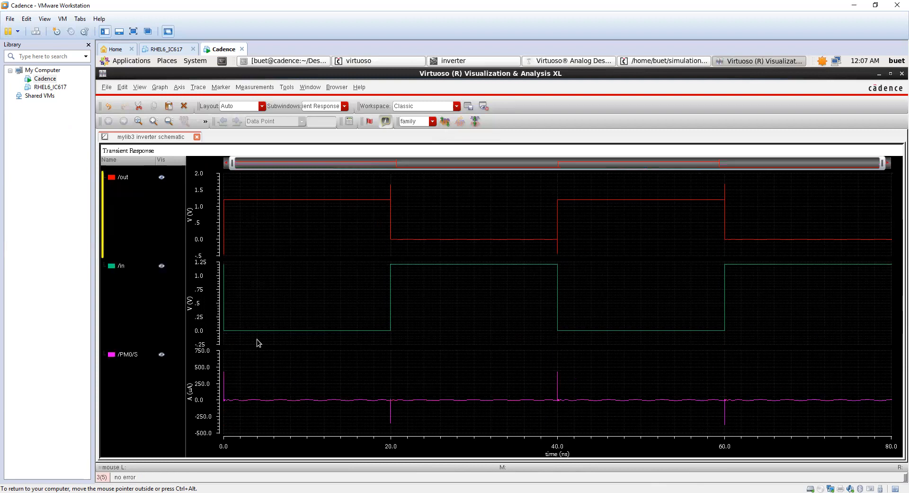
pyautogui.click(181, 397)
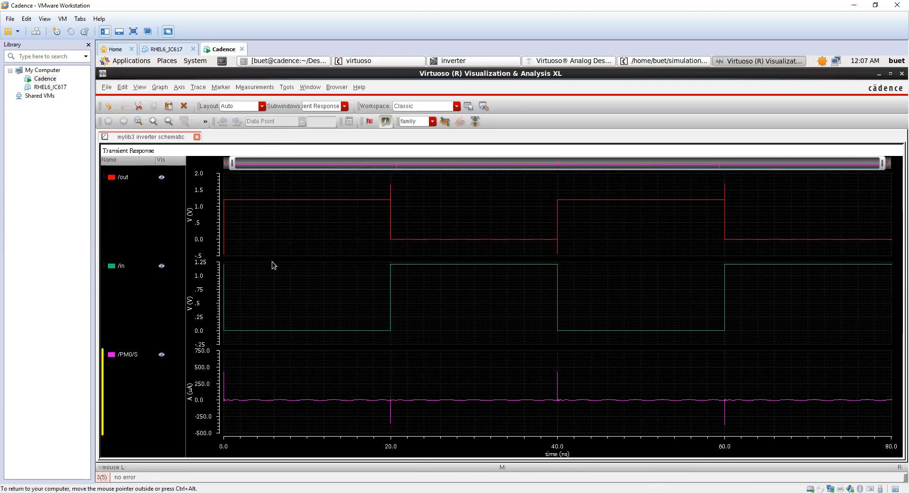
pyautogui.click(264, 300)
pyautogui.moveTo(264, 299); pyautogui.dragTo(280, 219)
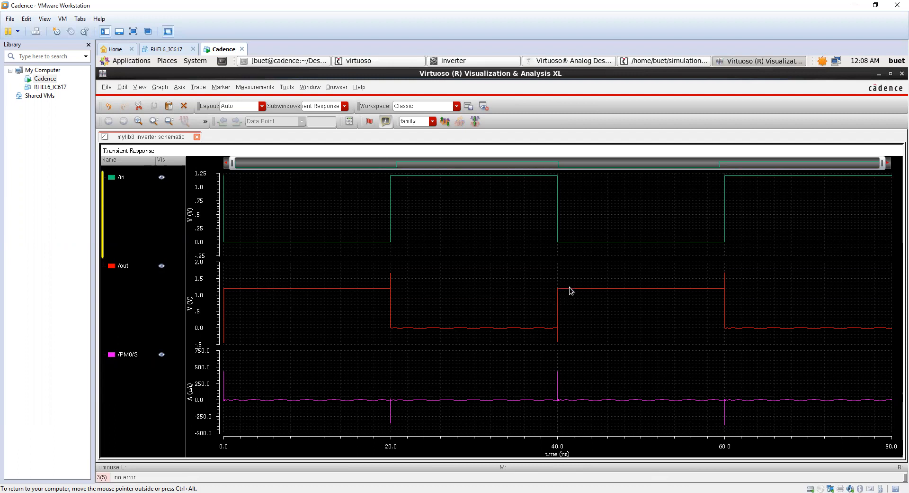
# Compare the /in and /out voltage levels at matching times to check the inverter's behaviour
pyautogui.moveTo(570, 290)
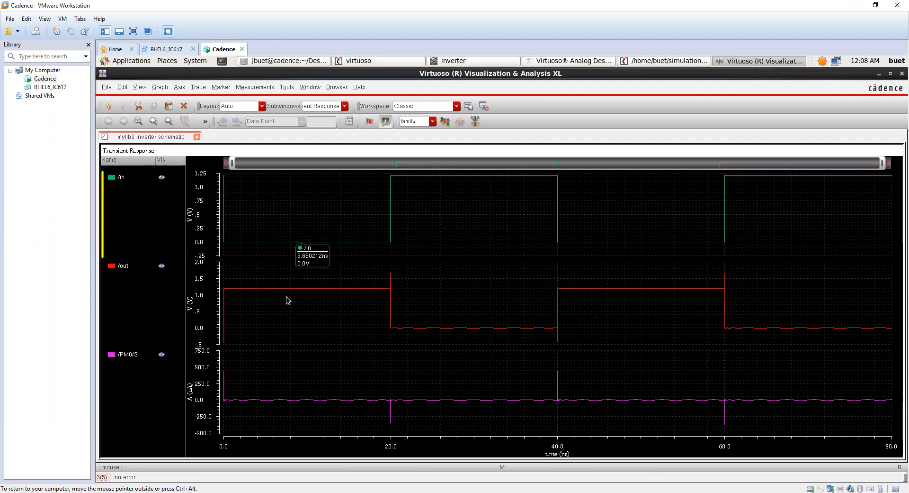
pyautogui.moveTo(291, 290)
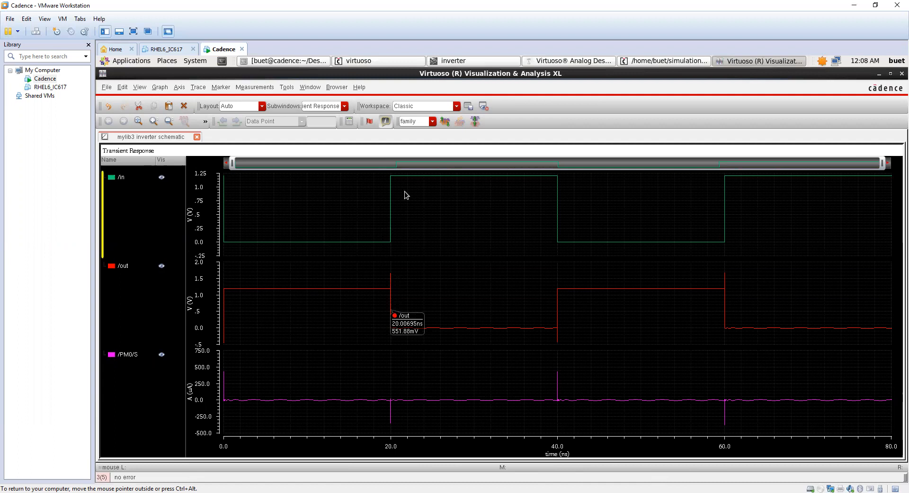
pyautogui.moveTo(385, 181)
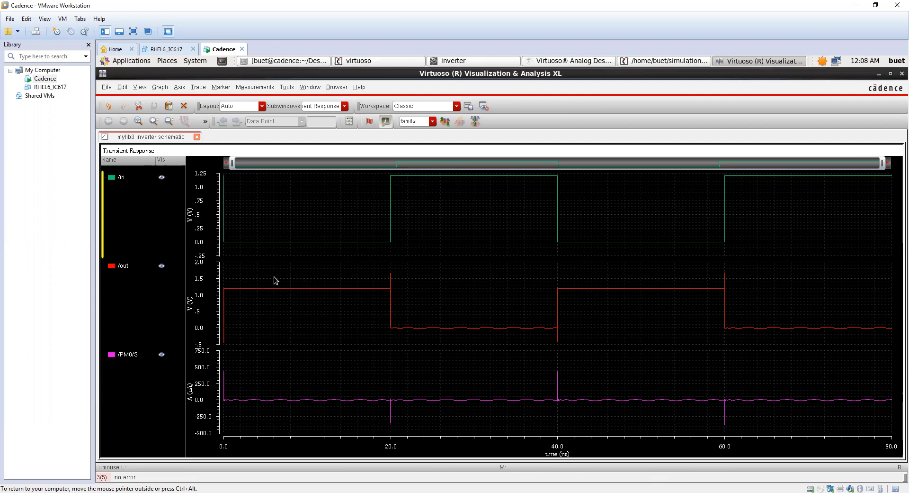
pyautogui.moveTo(298, 290)
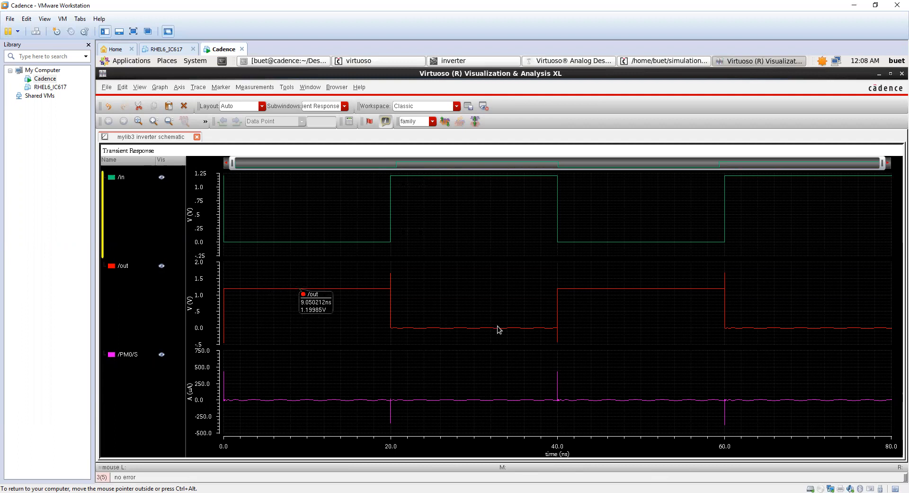
pyautogui.moveTo(497, 327)
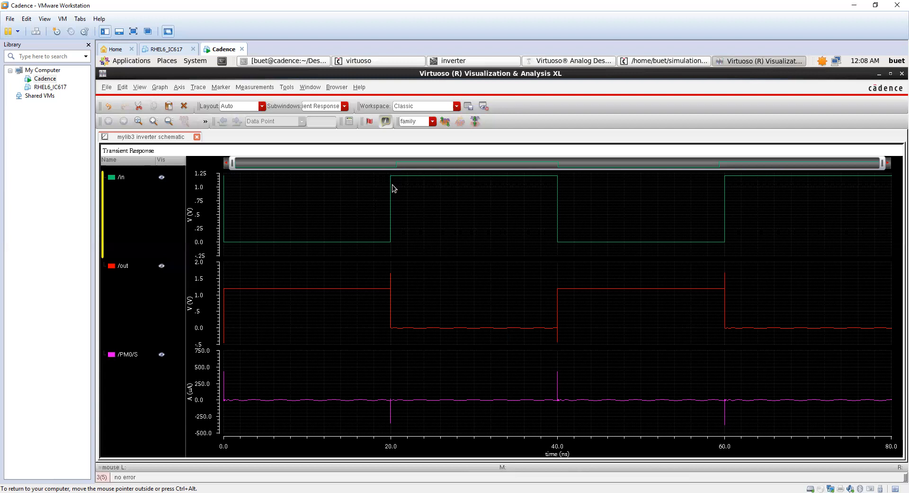
# Switch to the inverter schematic, clear the selection to inspect the transistors, and return to the waveform window
pyautogui.click(454, 60)
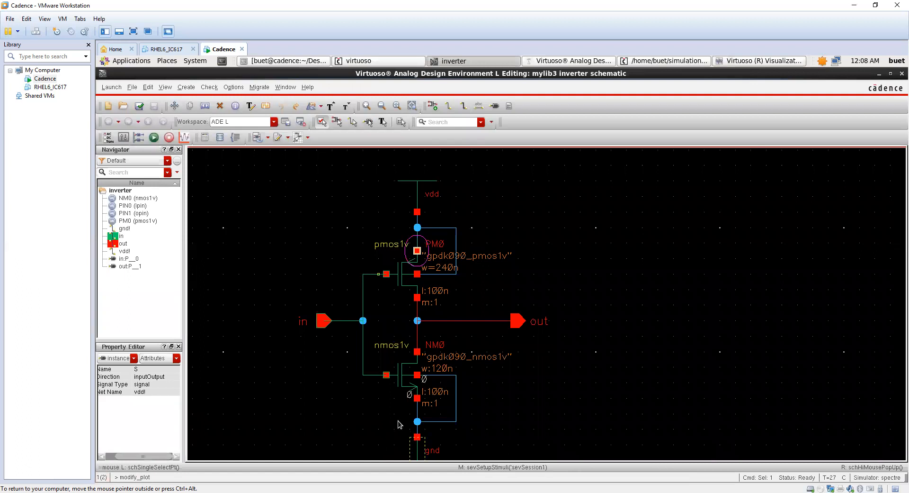
pyautogui.click(569, 401)
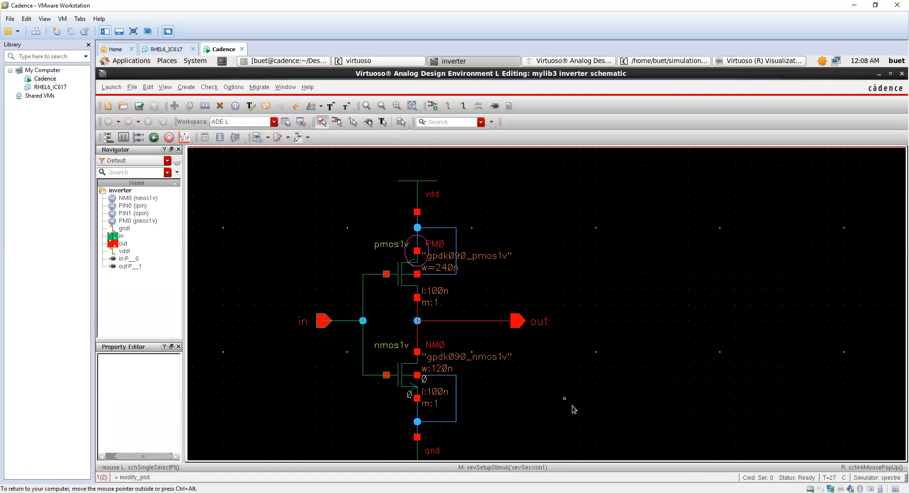
pyautogui.click(741, 62)
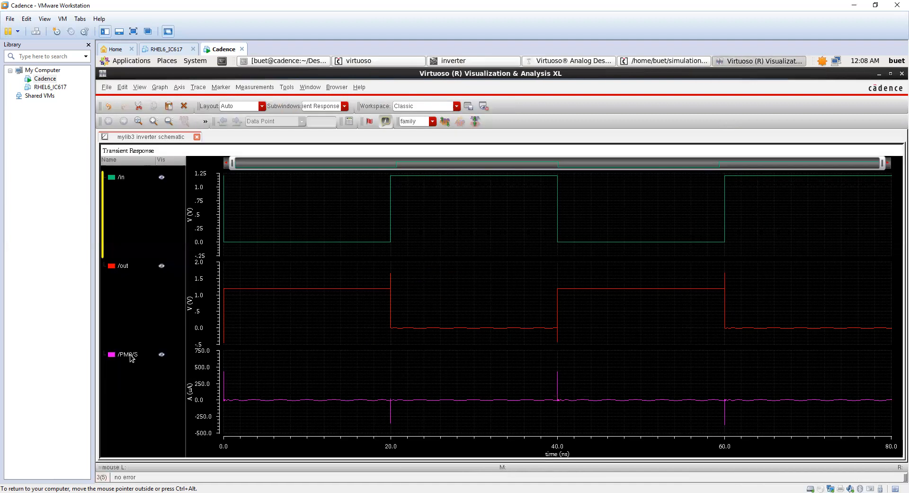
# Examine the /PM0/S current strip around 20 ns against the /out transition at the same time
pyautogui.click(131, 356)
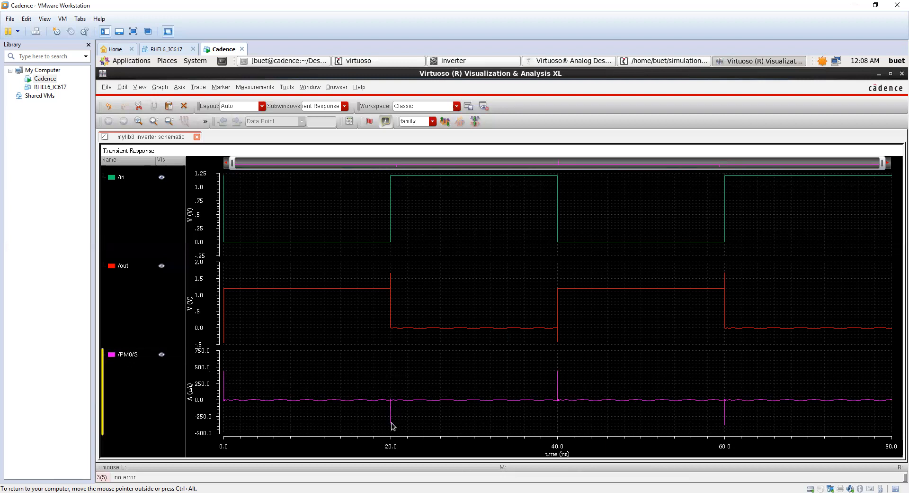
pyautogui.moveTo(398, 417)
pyautogui.moveTo(386, 296)
pyautogui.click(386, 287)
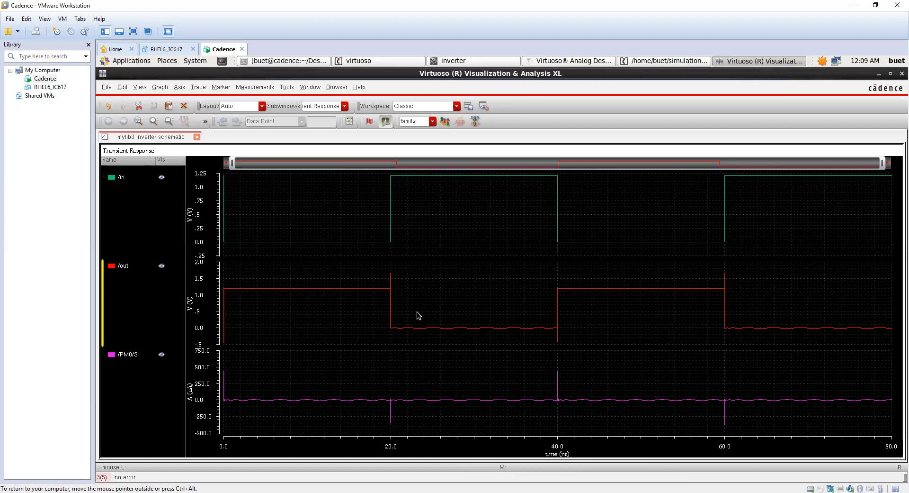
pyautogui.moveTo(388, 245)
pyautogui.moveTo(391, 190)
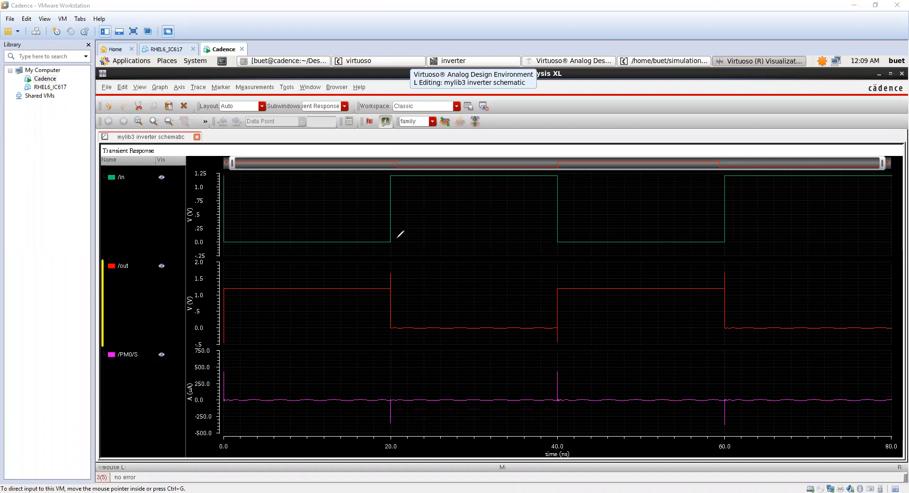
pyautogui.moveTo(397, 237); pyautogui.dragTo(448, 183)
pyautogui.moveTo(397, 232)
pyautogui.mouseDown()
pyautogui.moveTo(368, 247)
pyautogui.moveTo(407, 258)
pyautogui.moveTo(422, 288)
pyautogui.moveTo(444, 289)
pyautogui.mouseUp()
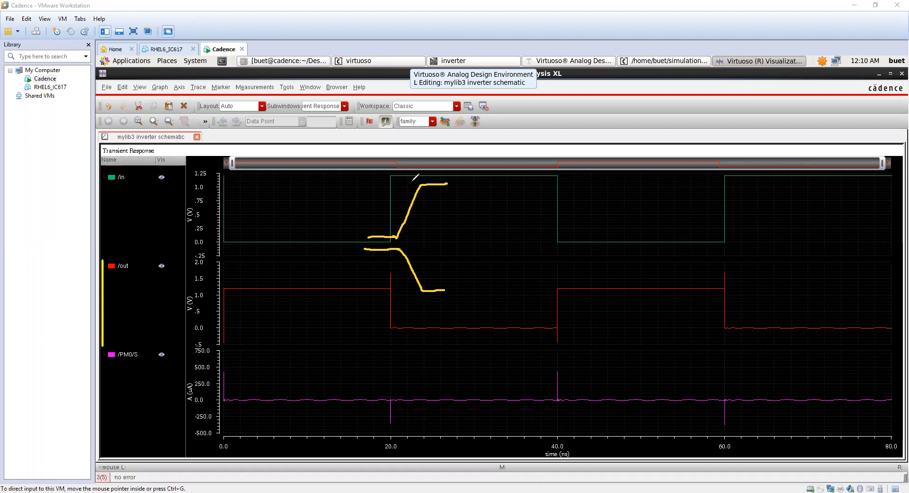
pyautogui.moveTo(413, 180)
pyautogui.mouseDown()
pyautogui.moveTo(428, 275)
pyautogui.moveTo(400, 276)
pyautogui.moveTo(410, 180)
pyautogui.mouseUp()
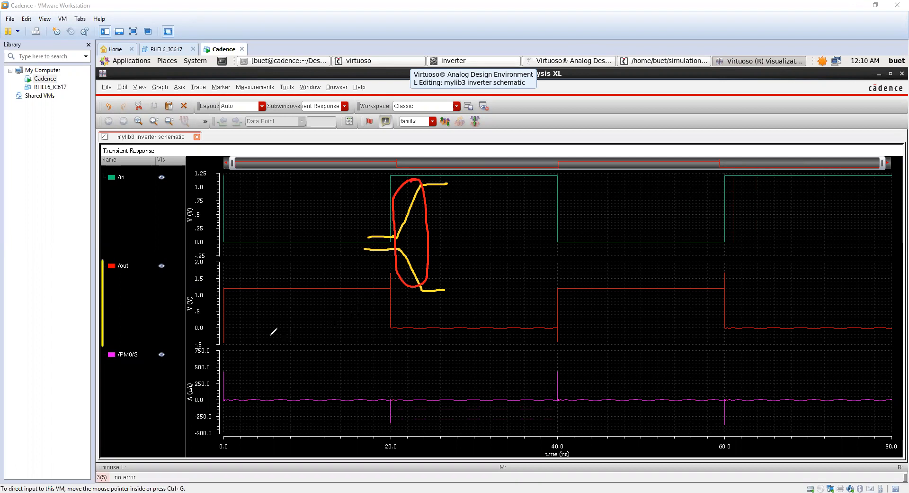
pyautogui.moveTo(375, 329); pyautogui.dragTo(269, 334)
pyautogui.moveTo(374, 330)
pyautogui.mouseDown()
pyautogui.moveTo(396, 344)
pyautogui.moveTo(397, 361)
pyautogui.moveTo(492, 356)
pyautogui.mouseUp()
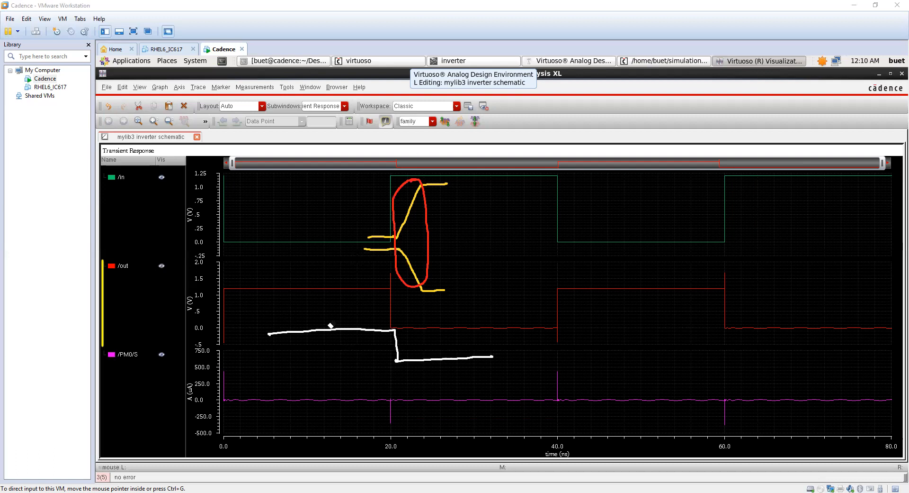
pyautogui.click(344, 327)
pyautogui.click(402, 359)
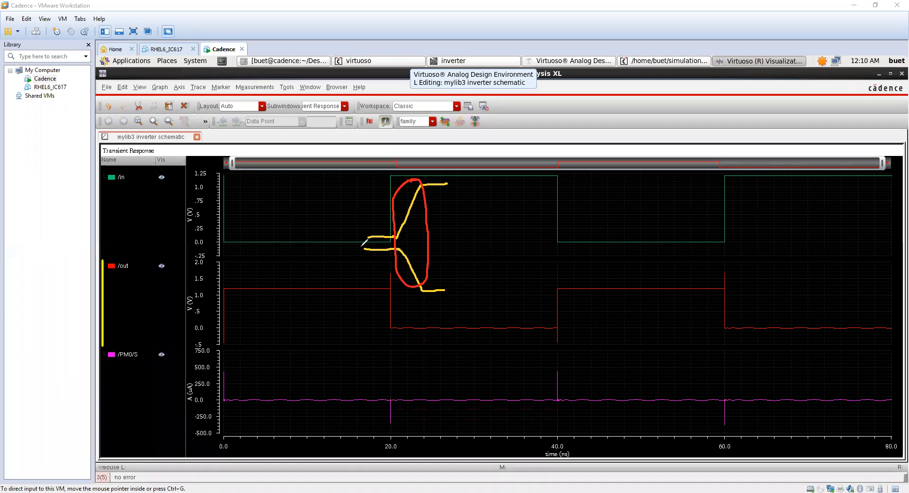
pyautogui.moveTo(354, 219); pyautogui.dragTo(376, 207)
pyautogui.moveTo(299, 344); pyautogui.dragTo(376, 341)
pyautogui.moveTo(447, 231); pyautogui.dragTo(479, 216)
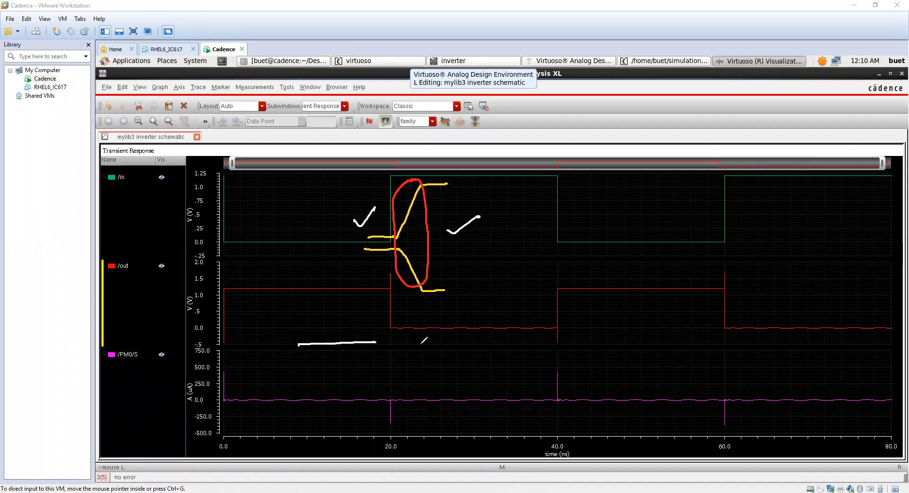
pyautogui.moveTo(426, 343); pyautogui.dragTo(488, 342)
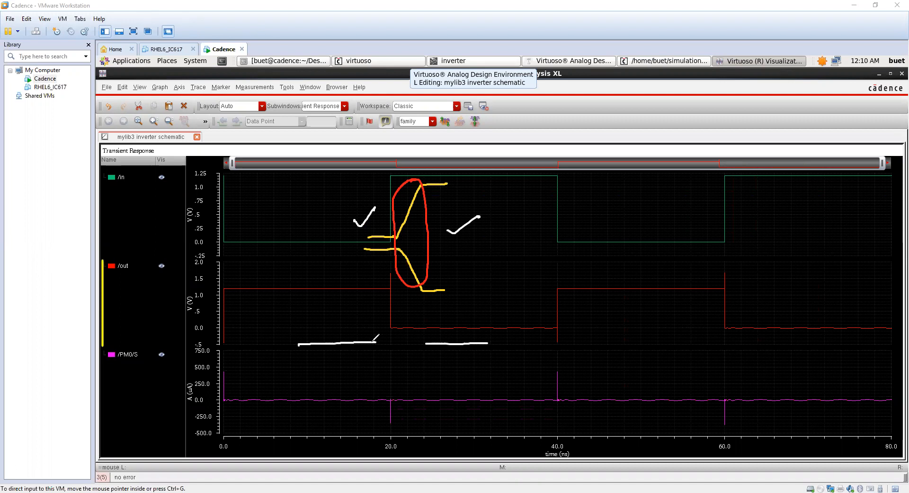
pyautogui.moveTo(389, 343)
pyautogui.mouseDown()
pyautogui.moveTo(404, 300)
pyautogui.moveTo(425, 342)
pyautogui.mouseUp()
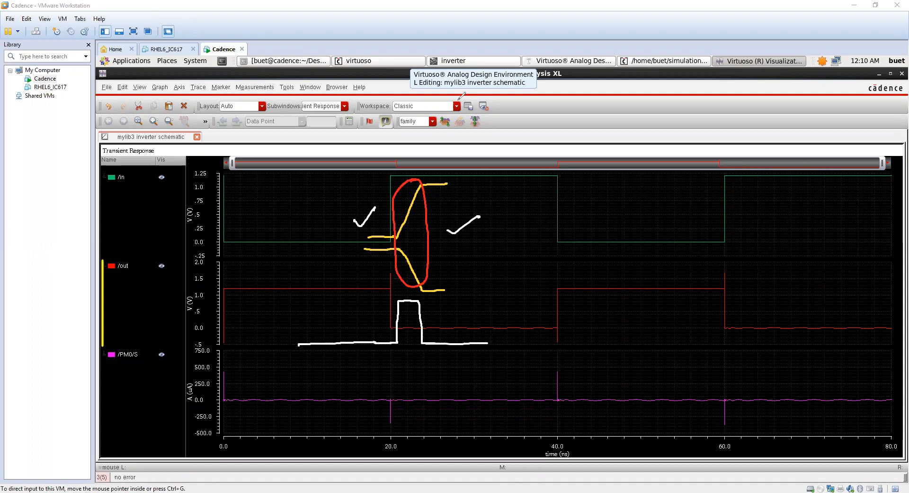
pyautogui.click(418, 169)
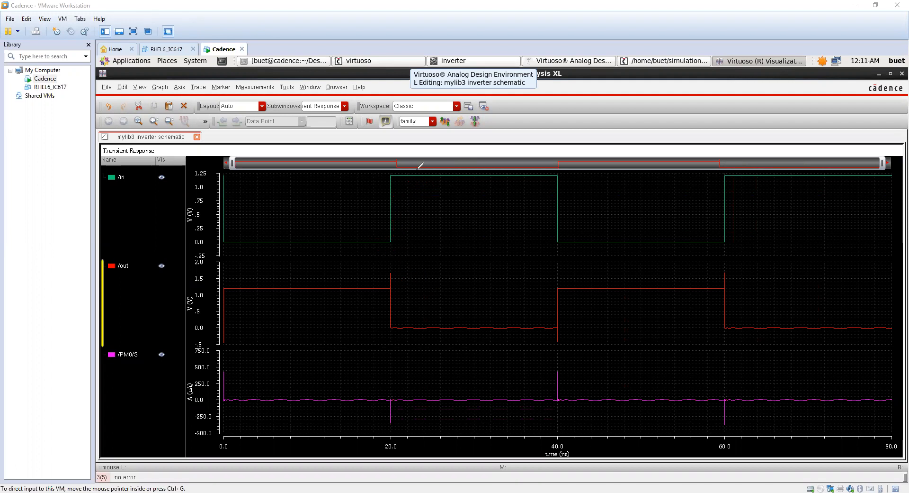
pyautogui.moveTo(386, 172)
pyautogui.mouseDown()
pyautogui.moveTo(403, 222)
pyautogui.moveTo(384, 174)
pyautogui.mouseUp()
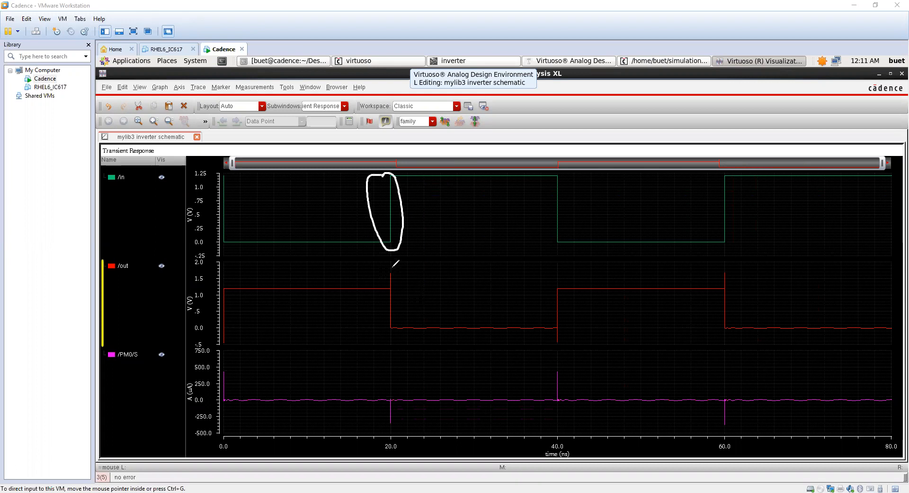
pyautogui.moveTo(390, 265); pyautogui.dragTo(393, 267)
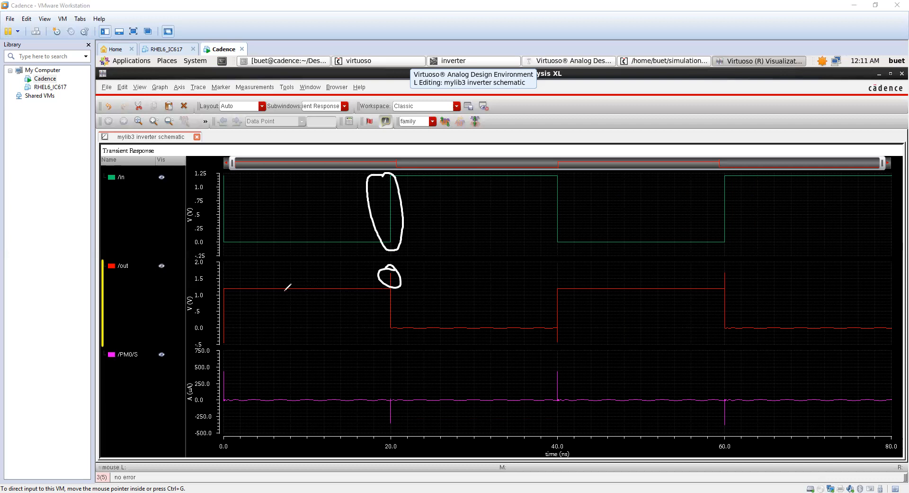